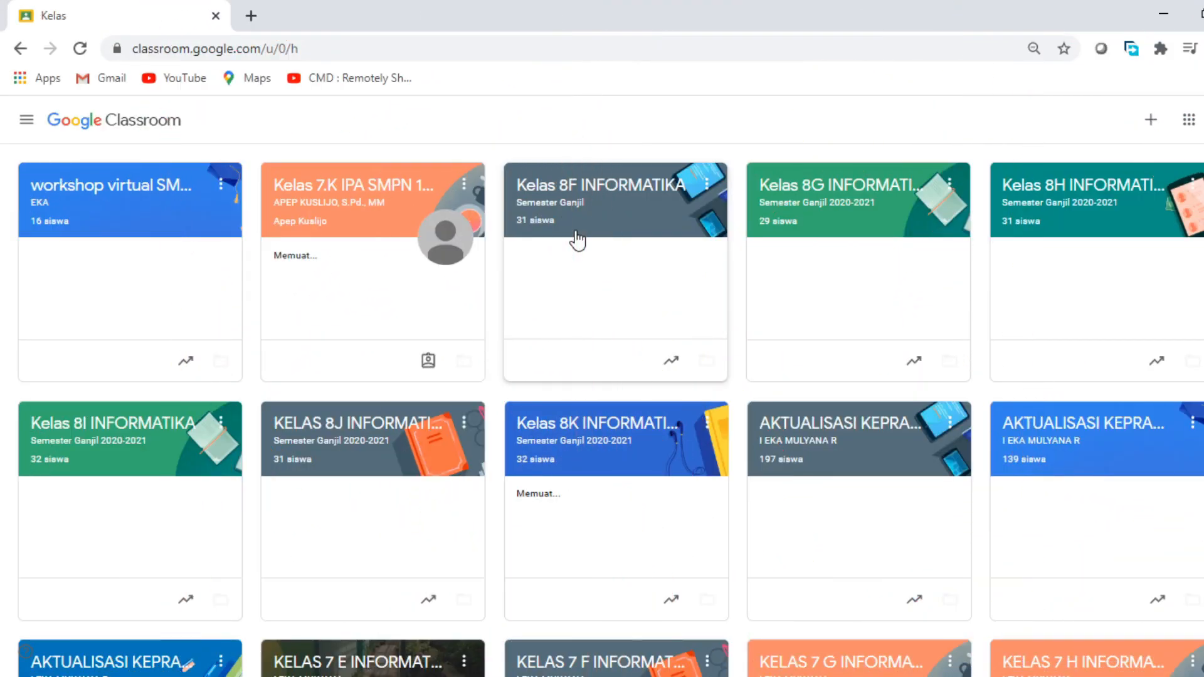
# Open the KELAS 7 I INFORMATIKA class and start a new quiz assignment (Tugas kuis) in its classwork.
pyautogui.scroll(-1, 306, 431)
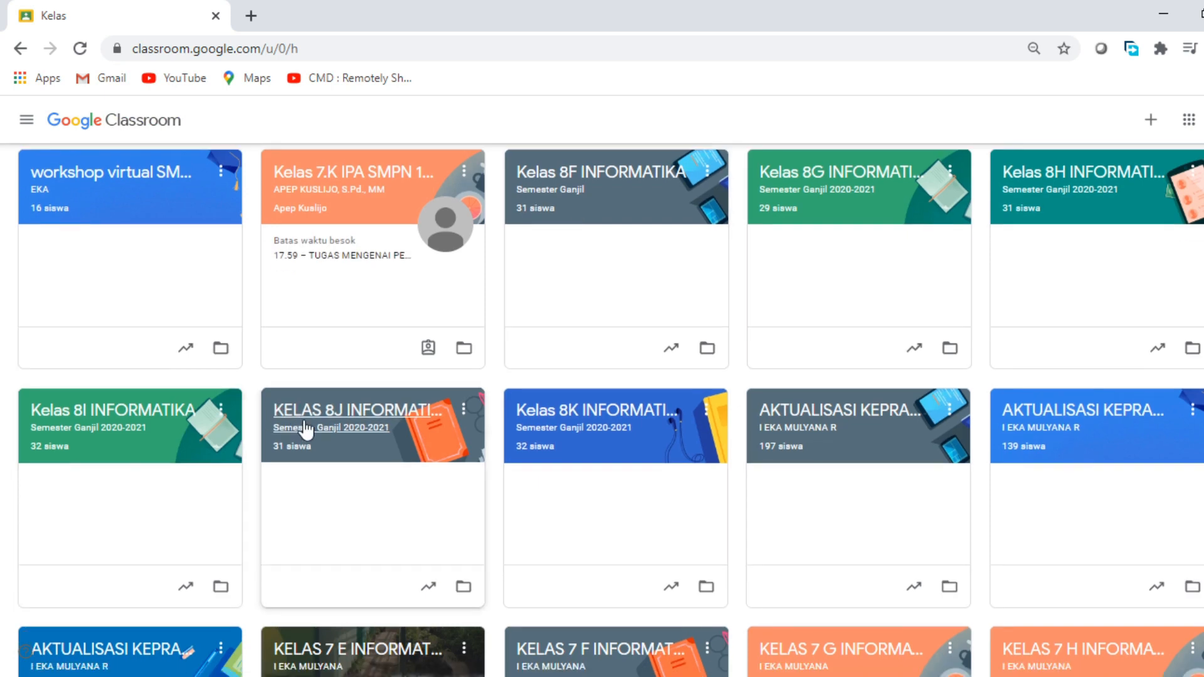
pyautogui.scroll(-6, 307, 430)
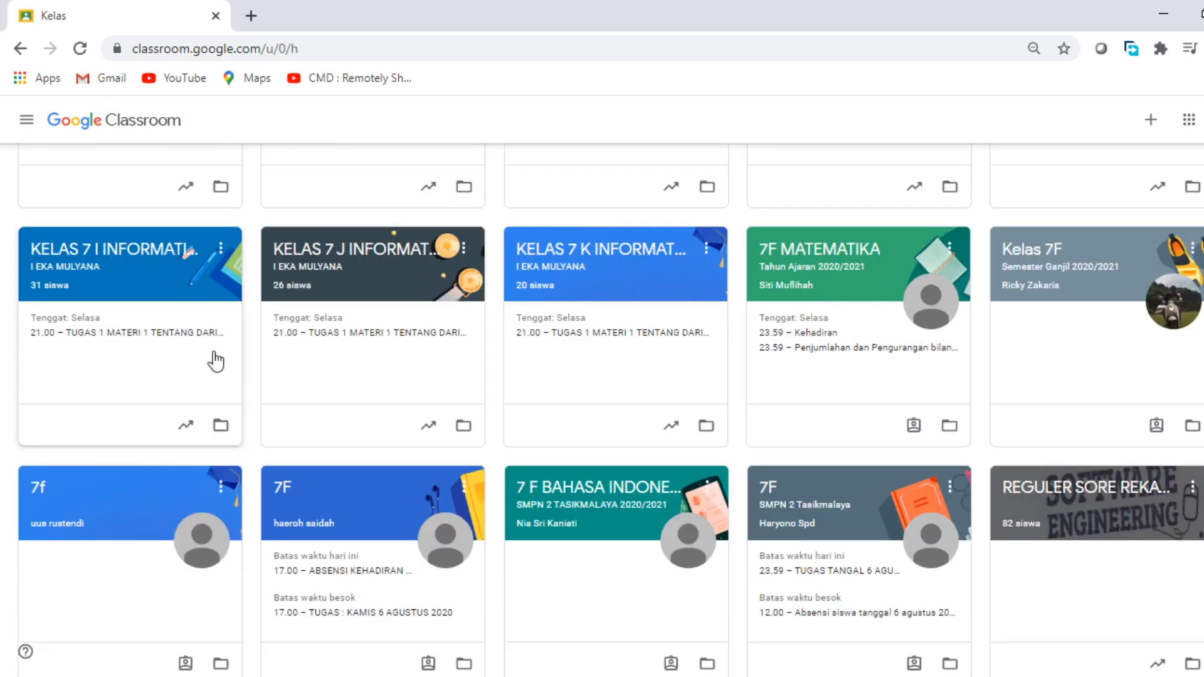
pyautogui.click(110, 256)
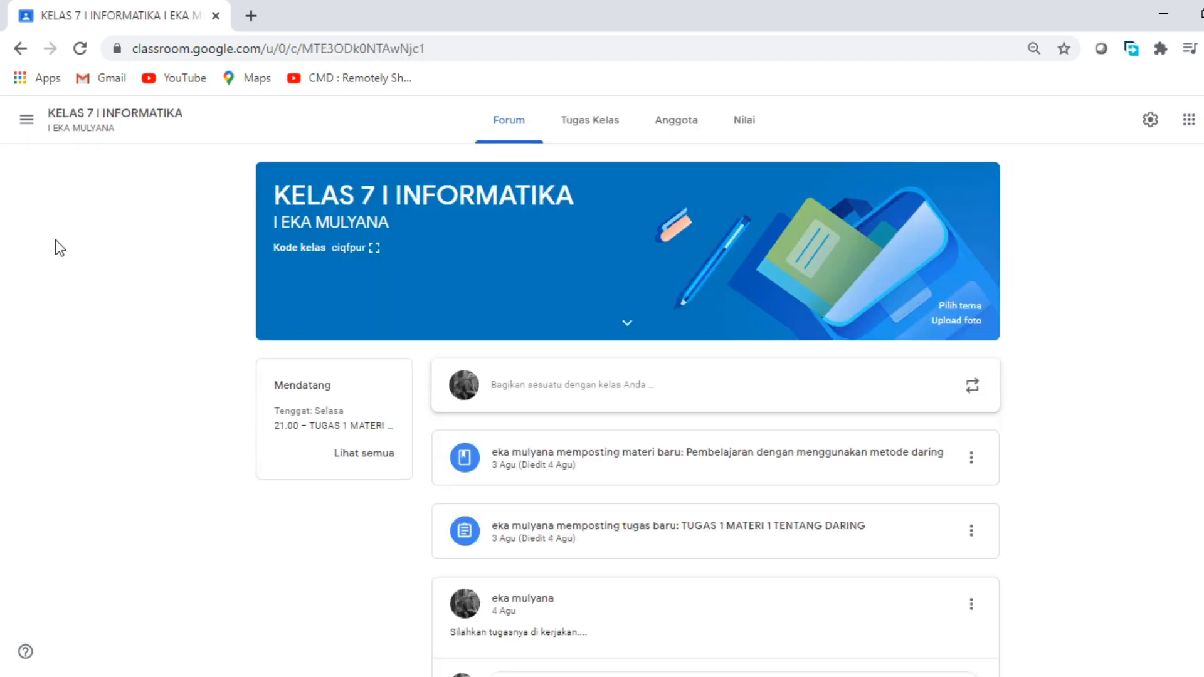
pyautogui.click(591, 129)
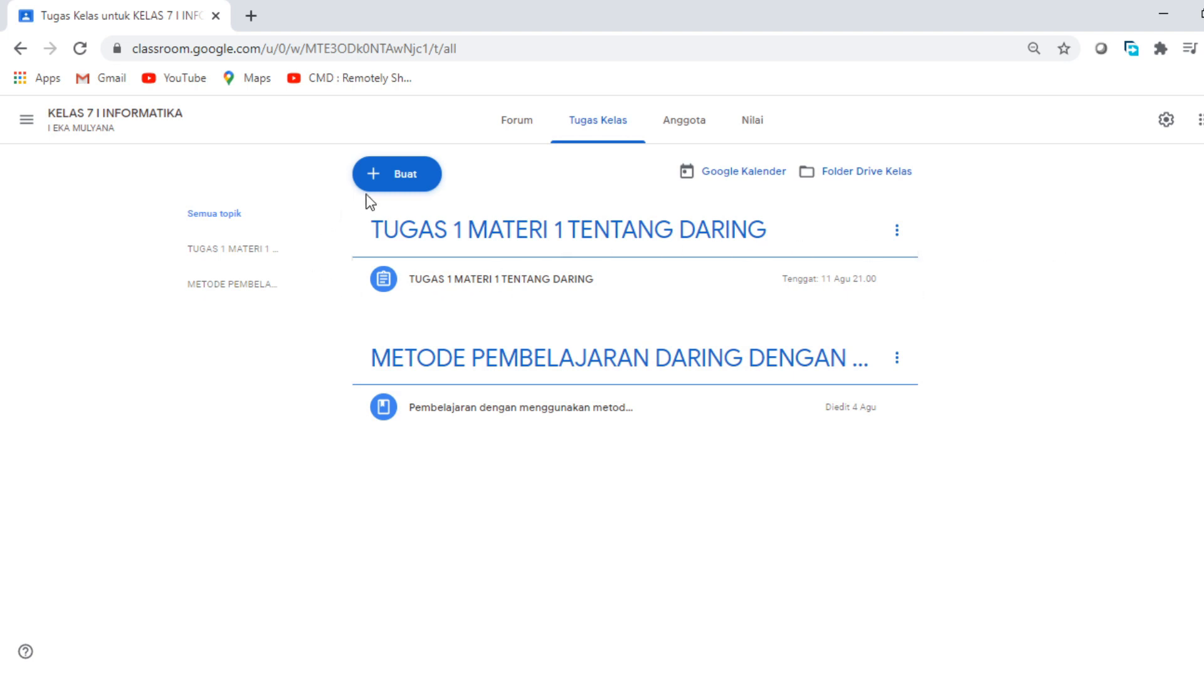
pyautogui.click(397, 182)
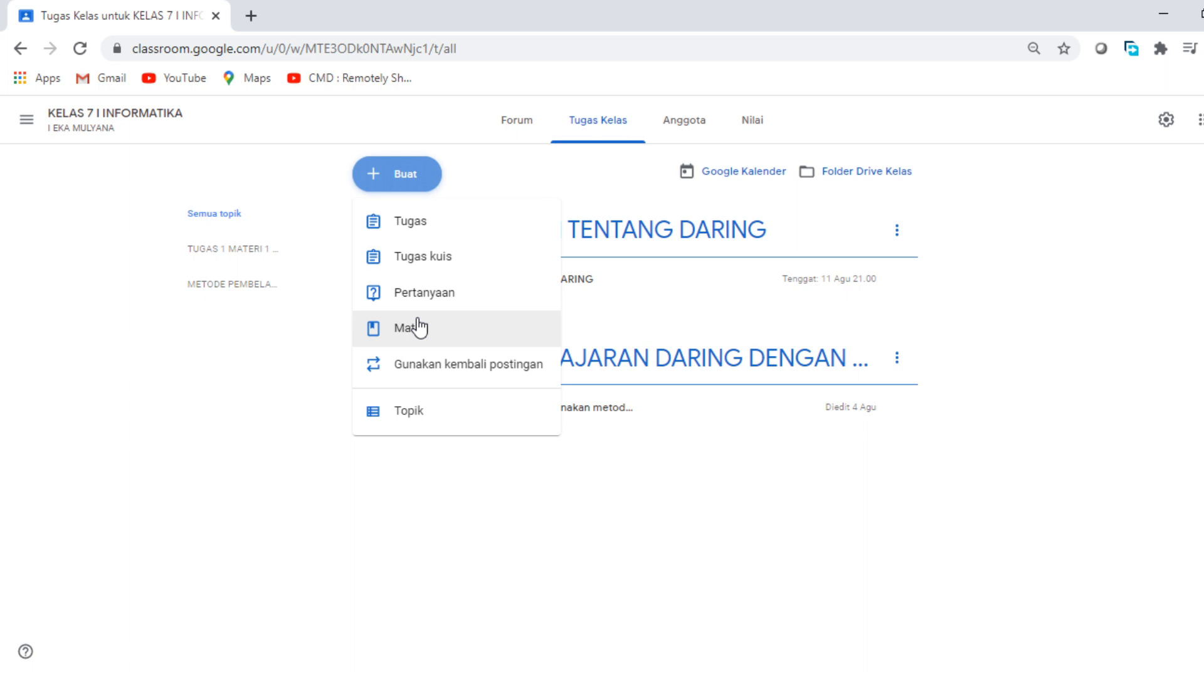
pyautogui.click(421, 259)
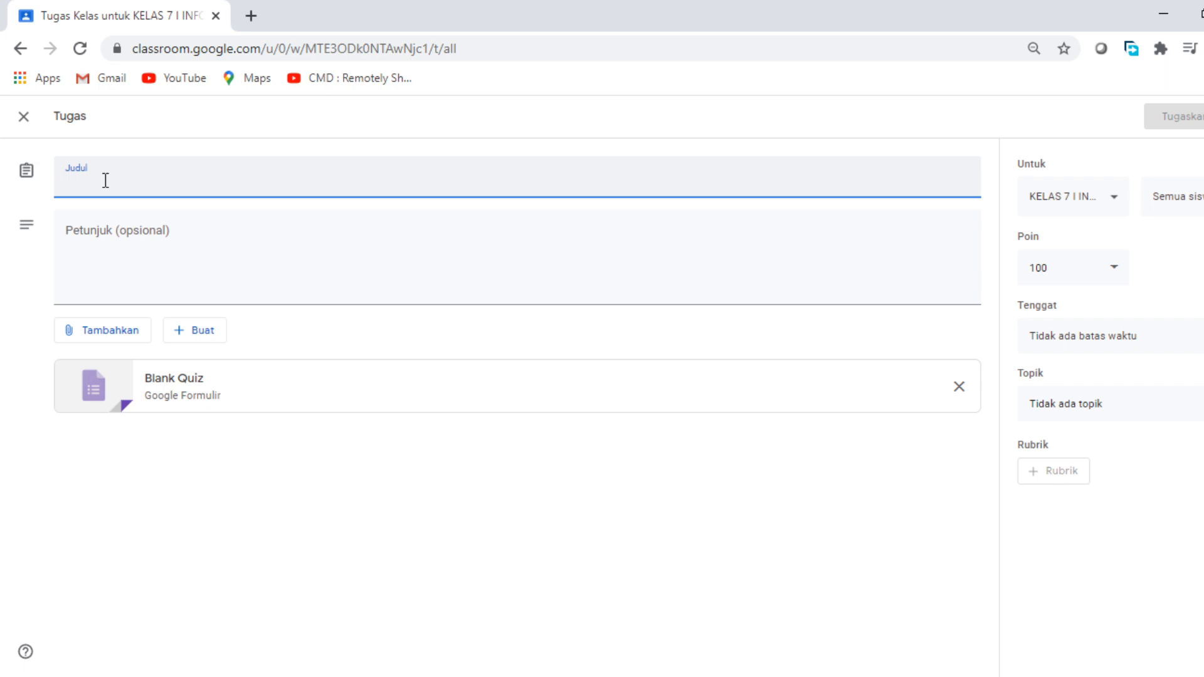
# Title the quiz assignment "TUGAS 1 MATERI PERANGKAT KERAS".
pyautogui.write('TUGAS')
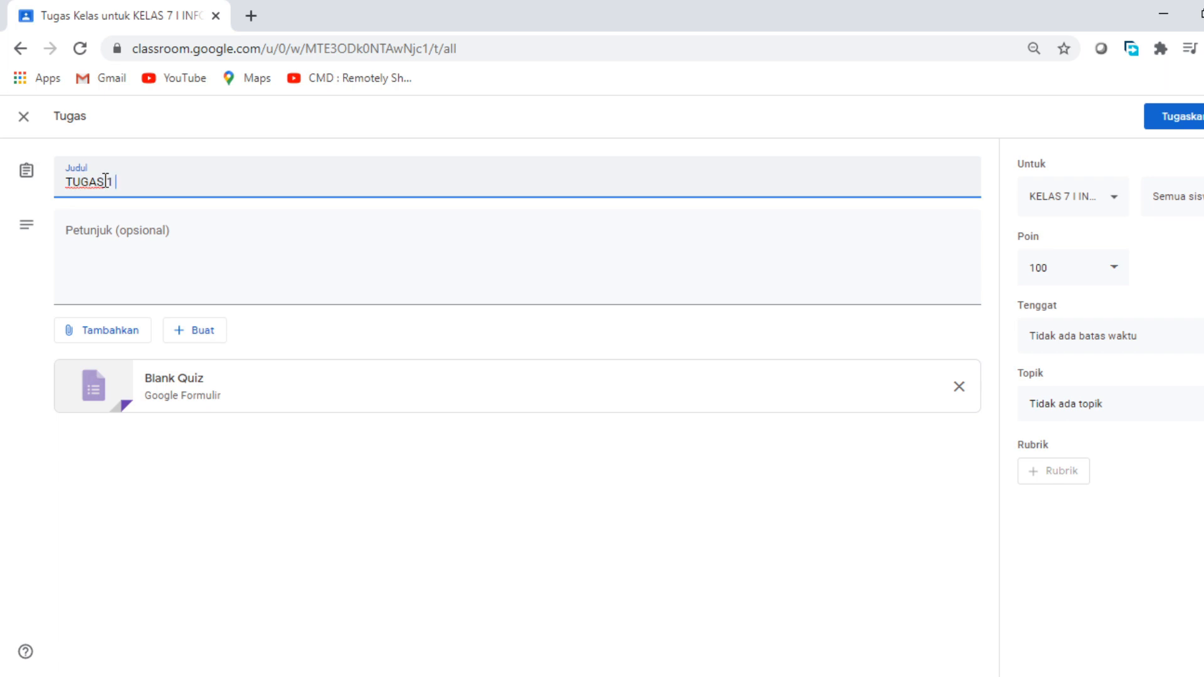
pyautogui.write('1 MATERI')
pyautogui.write(' T')
pyautogui.press('BackSpace')
pyautogui.press('BackSpace')
pyautogui.write('PERAANG')
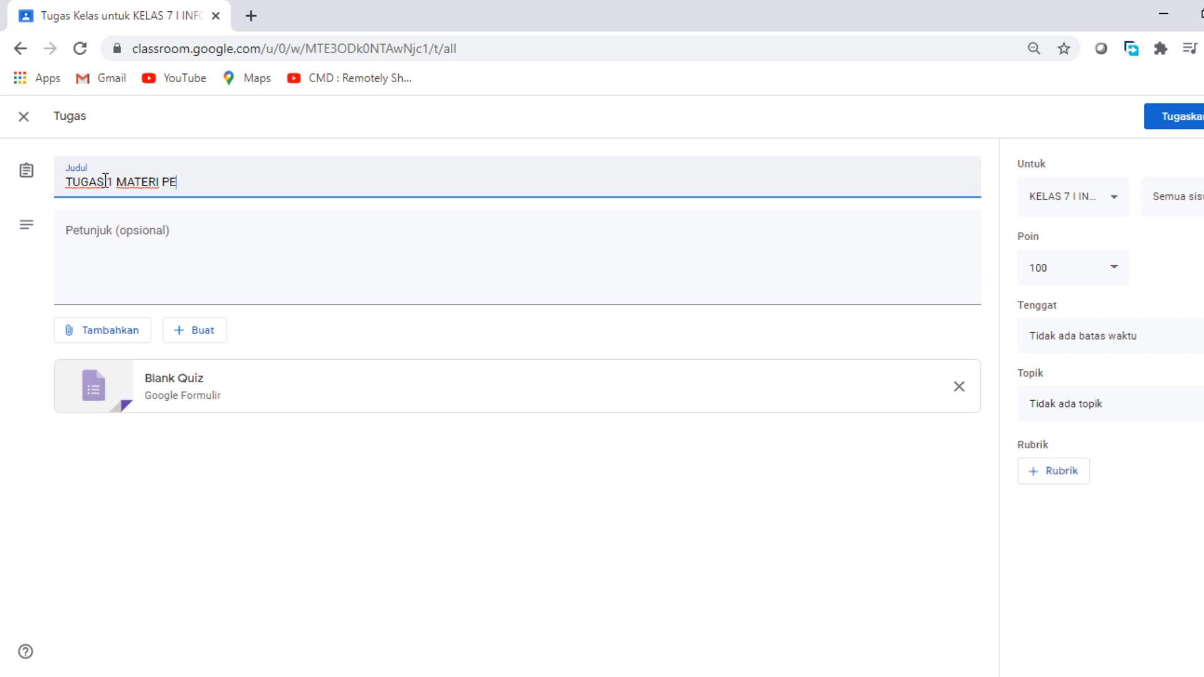
pyautogui.press('BackSpace')
pyautogui.press('BackSpace')
pyautogui.press('BackSpace')
pyautogui.write('NGKAT KERAS')
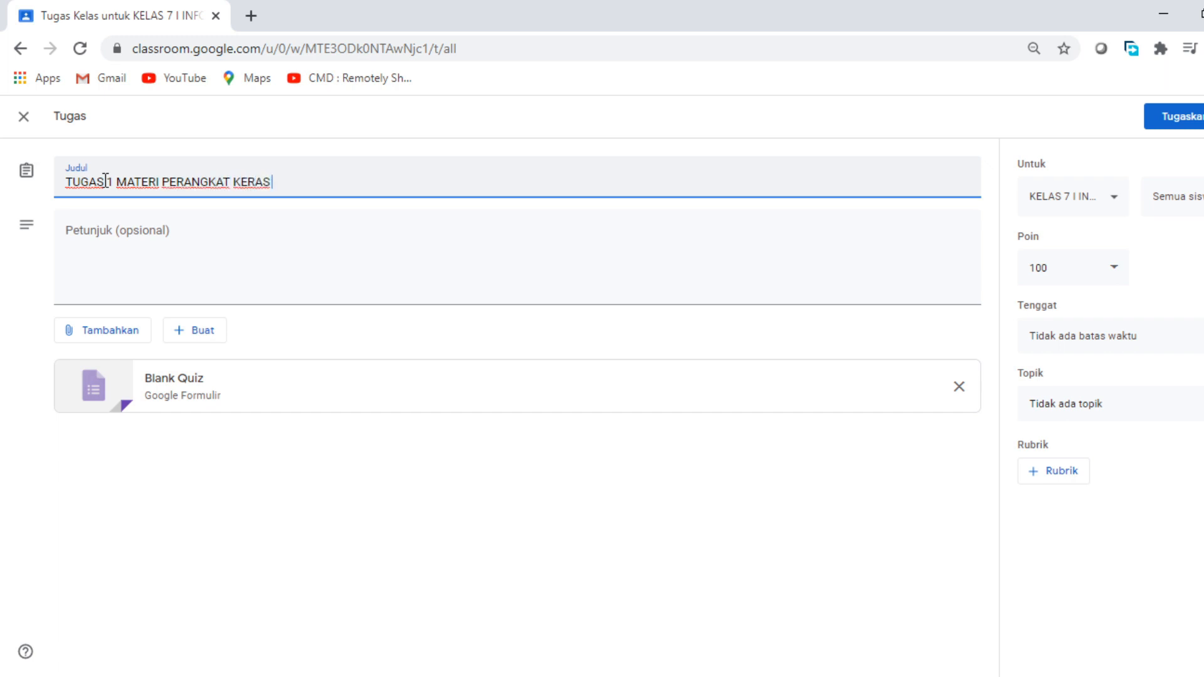
pyautogui.click(105, 181)
# Enter the assignment instructions "Tugas iuni adalah untuk mengukur kemampuan siswa dalam mengenal perangkat komputer".
pyautogui.click(92, 238)
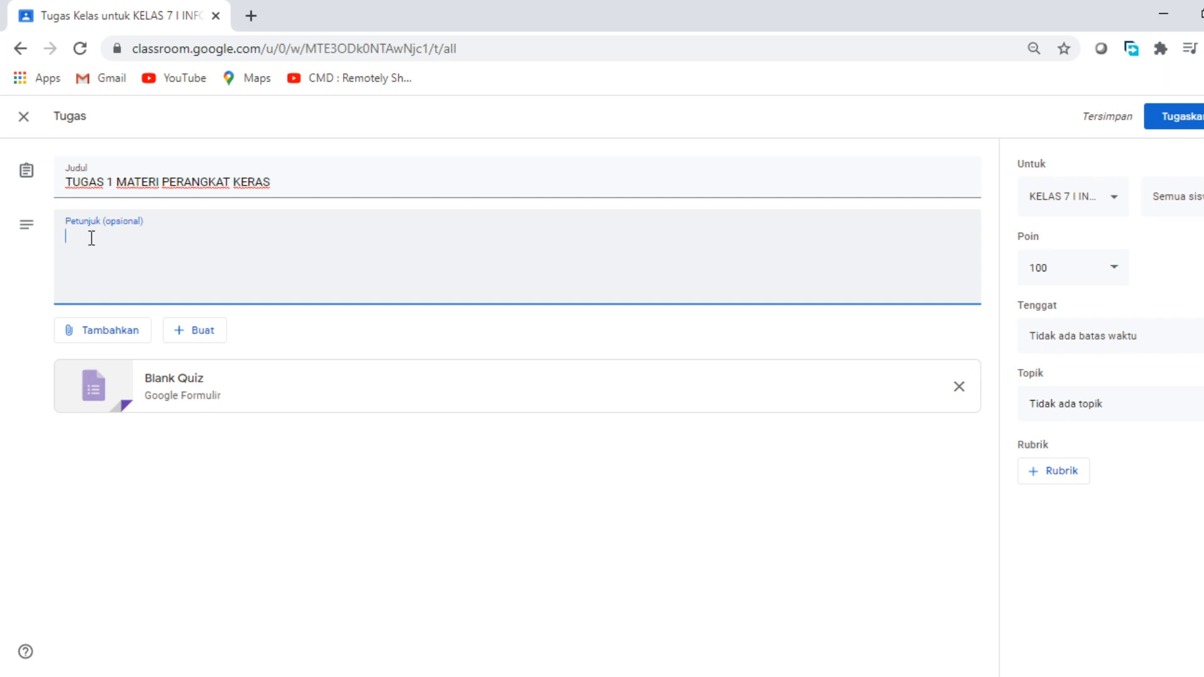
pyautogui.write('tUGAS')
pyautogui.press('BackSpace')
pyautogui.press('BackSpace')
pyautogui.press('BackSpace')
pyautogui.press('BackSpace')
pyautogui.press('BackSpace')
pyautogui.press('BackSpace')
pyautogui.write('Tugas iuni adalah un')
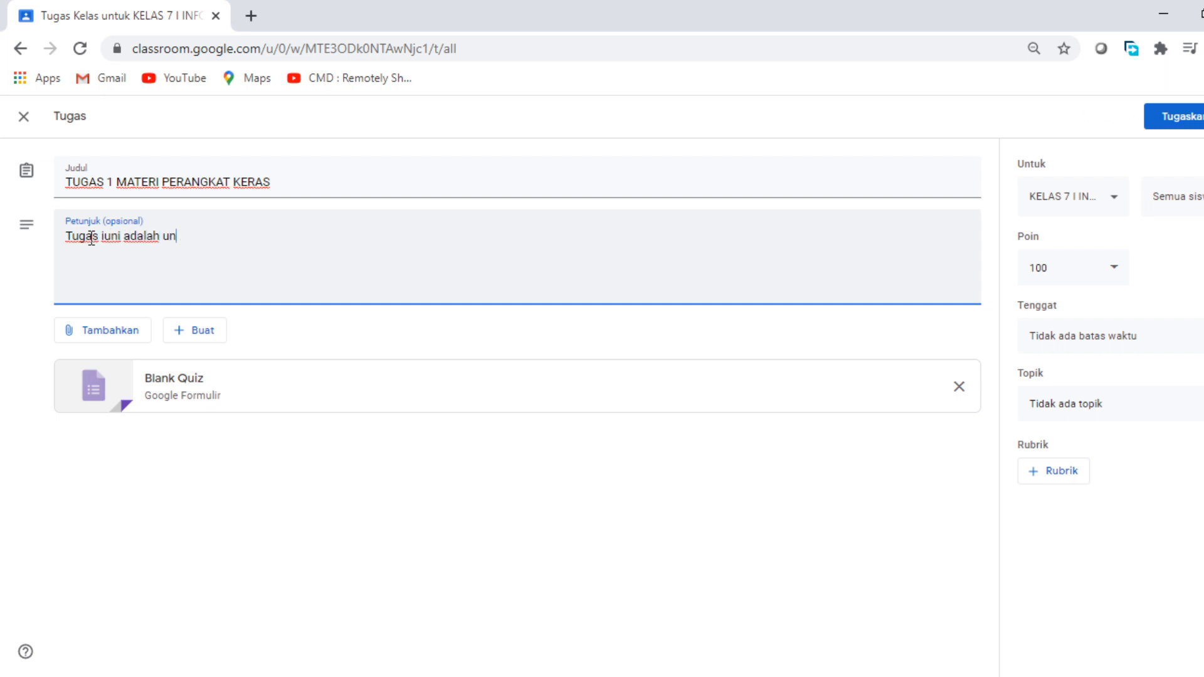
pyautogui.write('tuk mengukur k')
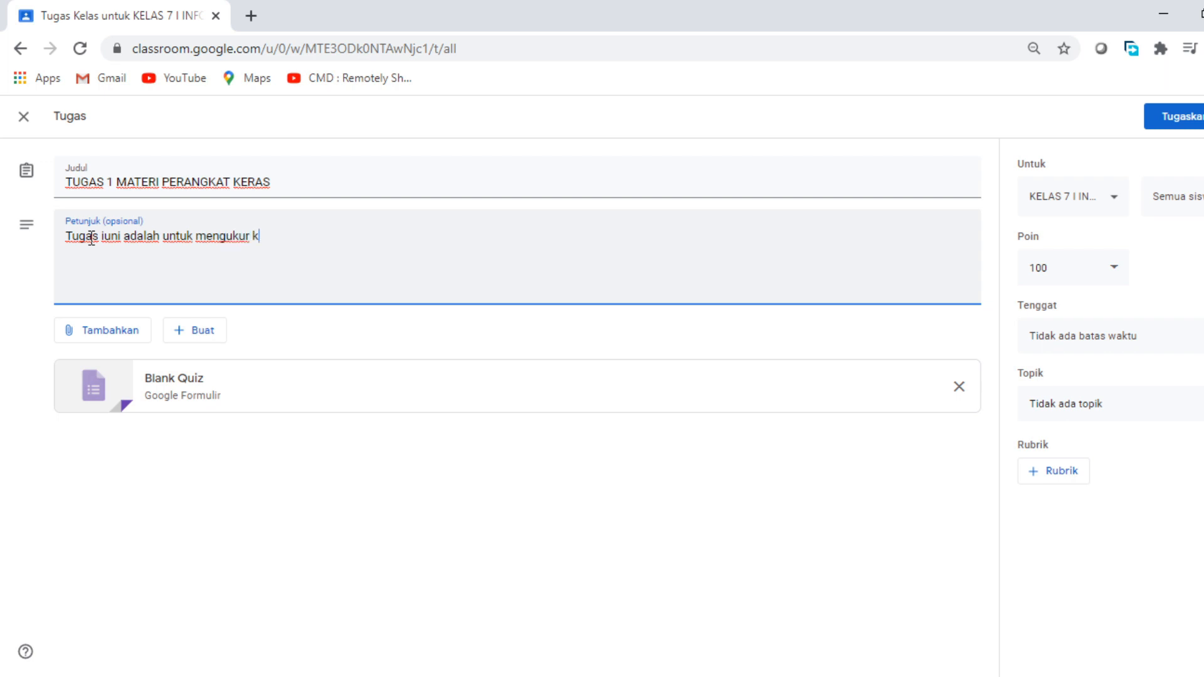
pyautogui.write('emampuan siswa dalam')
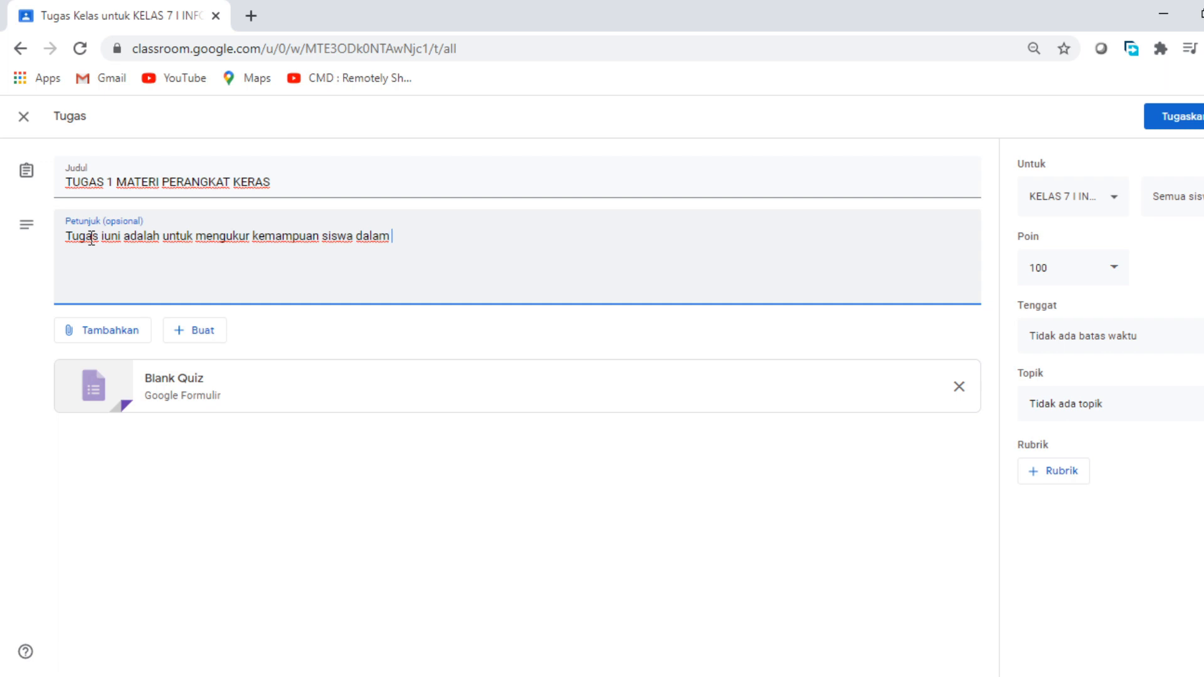
pyautogui.write(' mengenal perangk')
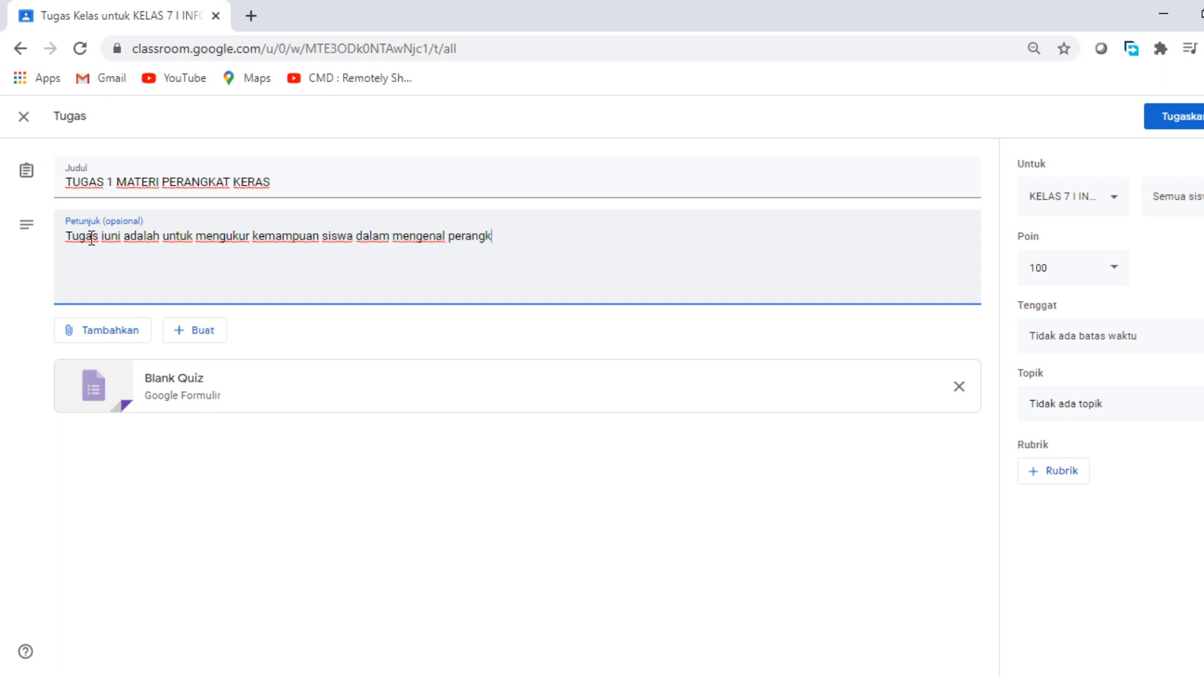
pyautogui.write('at komputer')
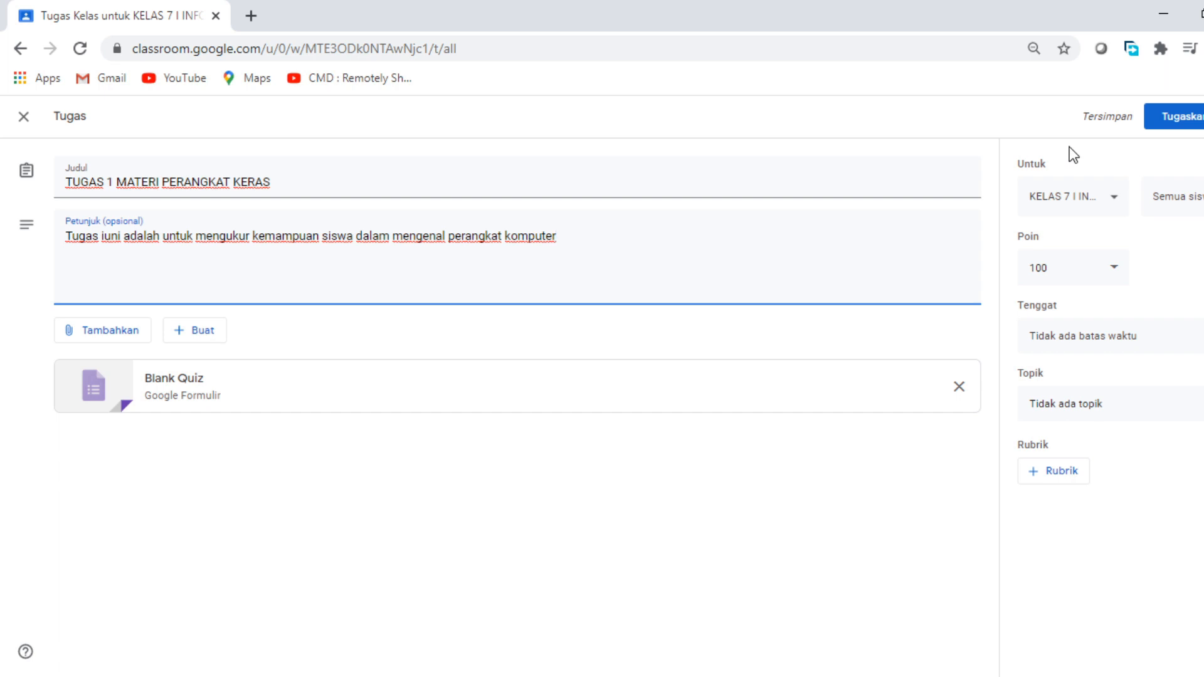
# Add the workshop virtual class as a second recipient of the assignment, leaving Kelas 8F INFORMATIKA unselected.
pyautogui.click(1117, 205)
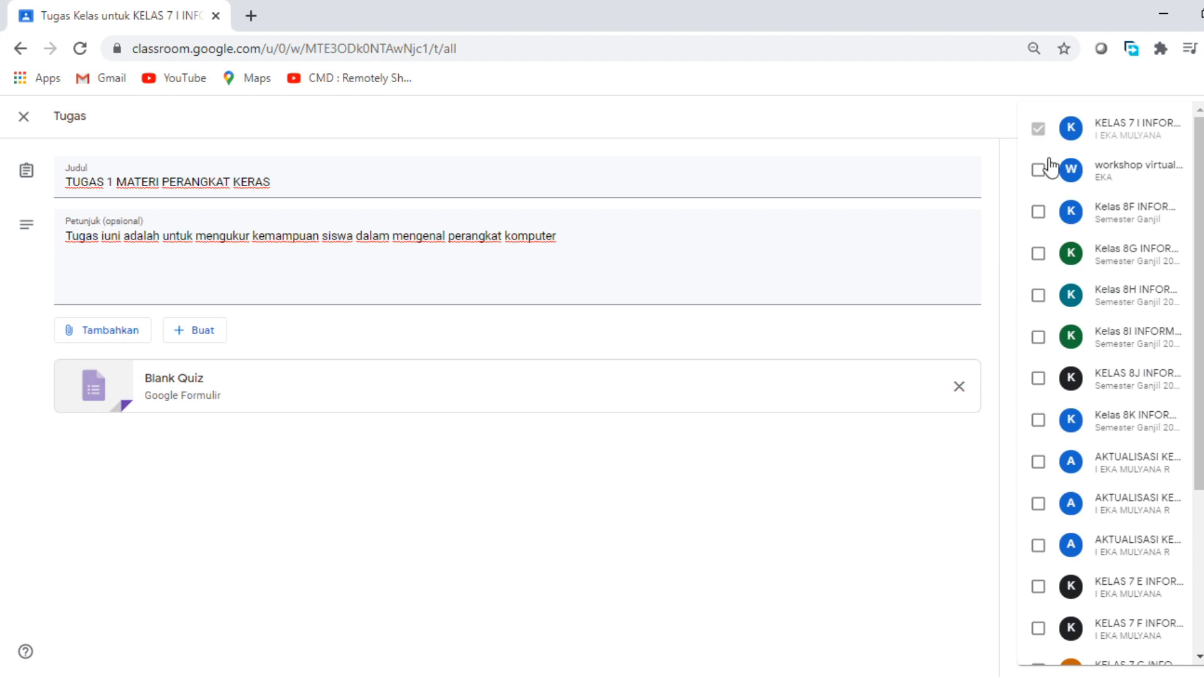
pyautogui.click(1038, 212)
pyautogui.click(1038, 170)
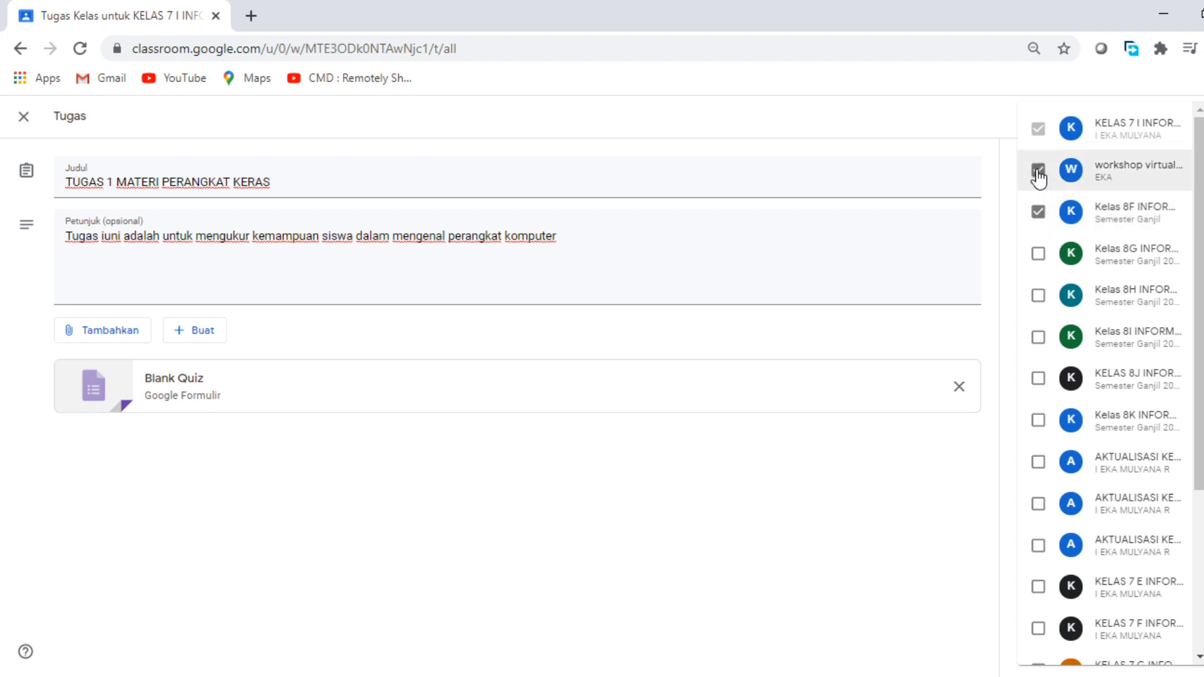
pyautogui.click(1039, 215)
pyautogui.click(991, 108)
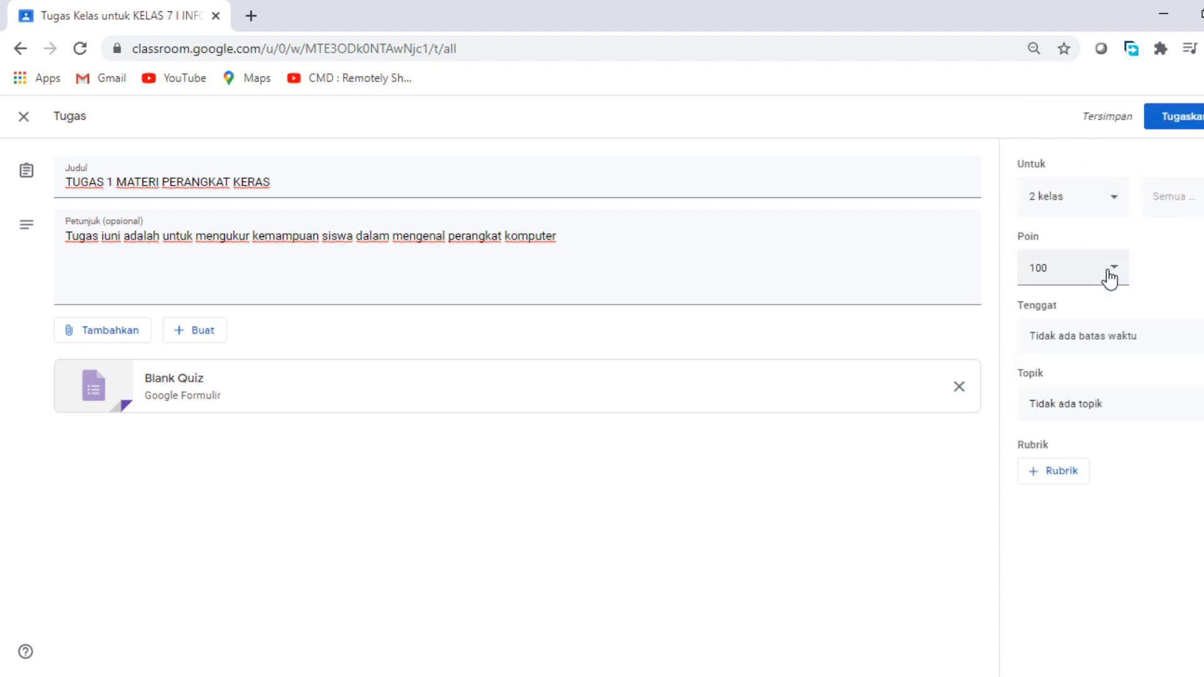
# Set the assignment's points to 100.
pyautogui.click(1064, 268)
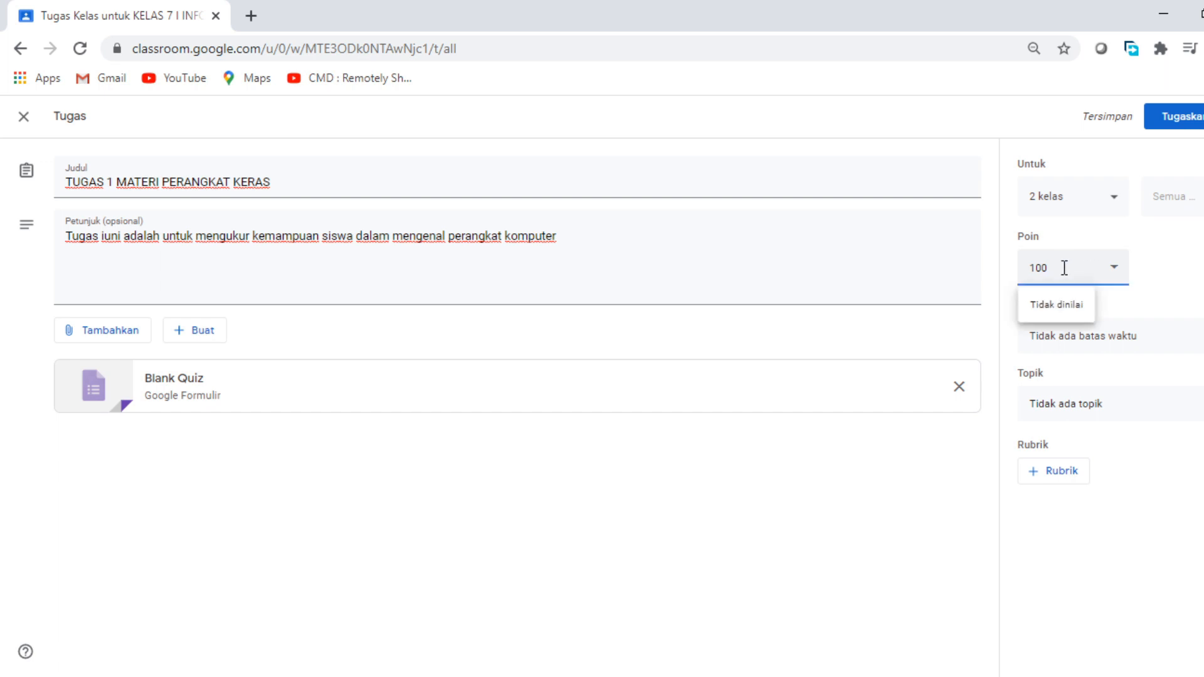
pyautogui.doubleClick(1023, 267)
pyautogui.write('100')
pyautogui.click(1189, 259)
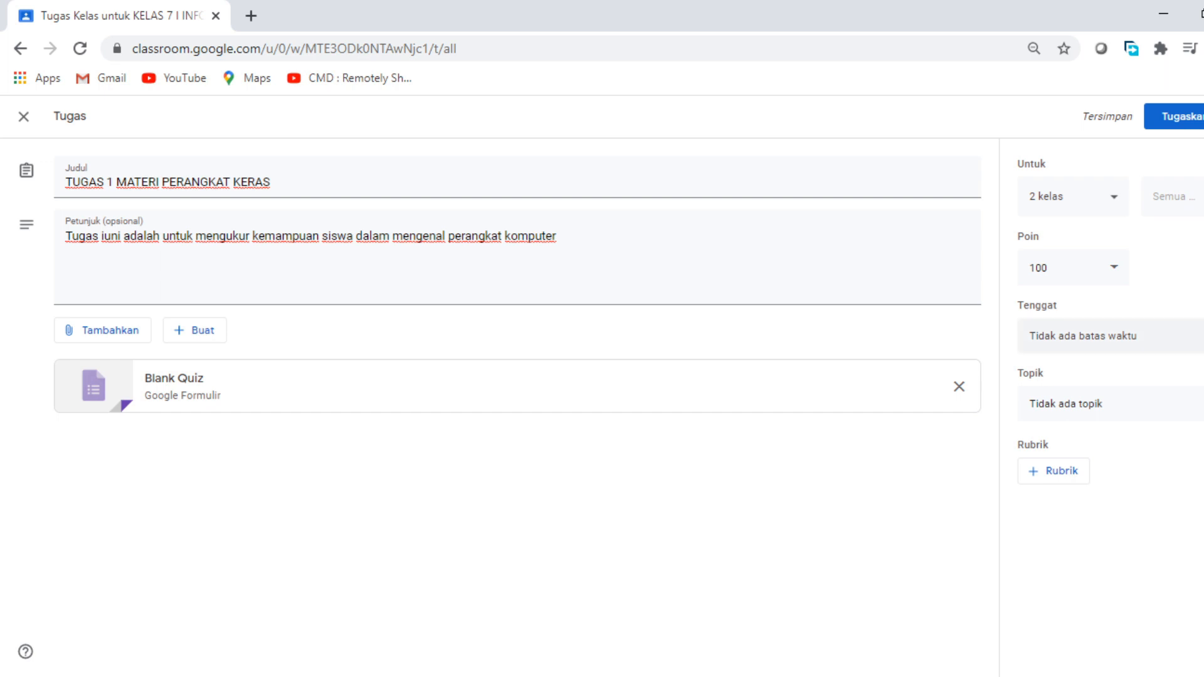
# Set the assignment's due date to 7 Agu 2020 with a time limit of 09.00.
pyautogui.click(1192, 336)
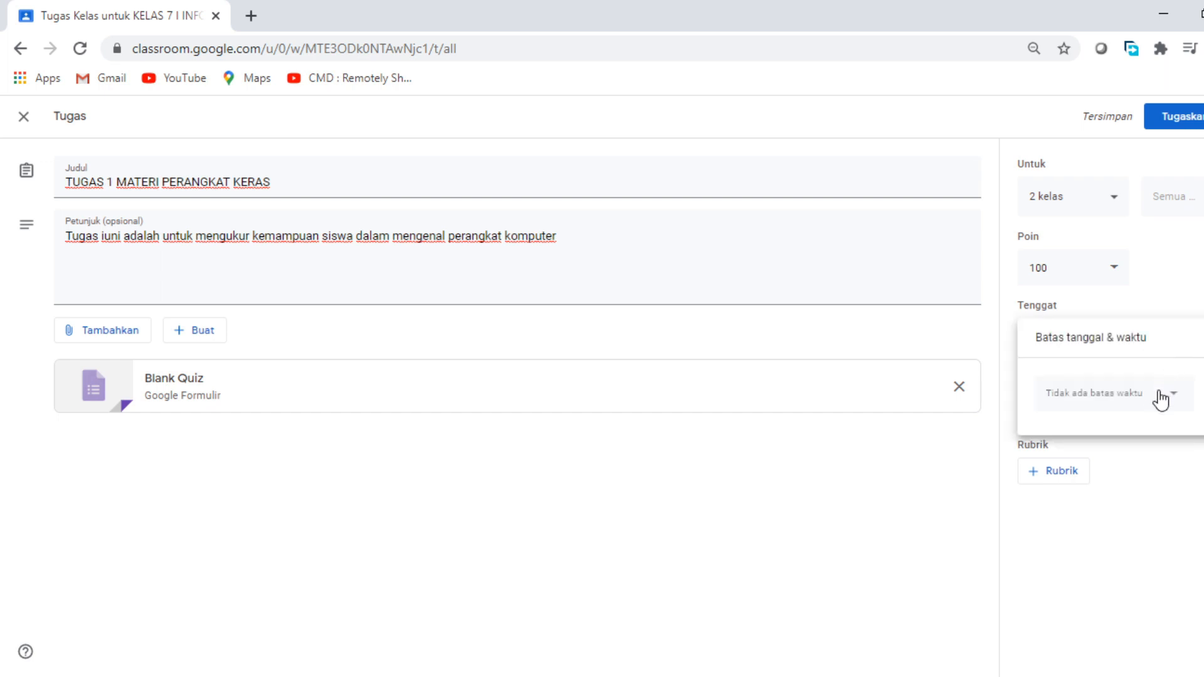
pyautogui.click(1148, 395)
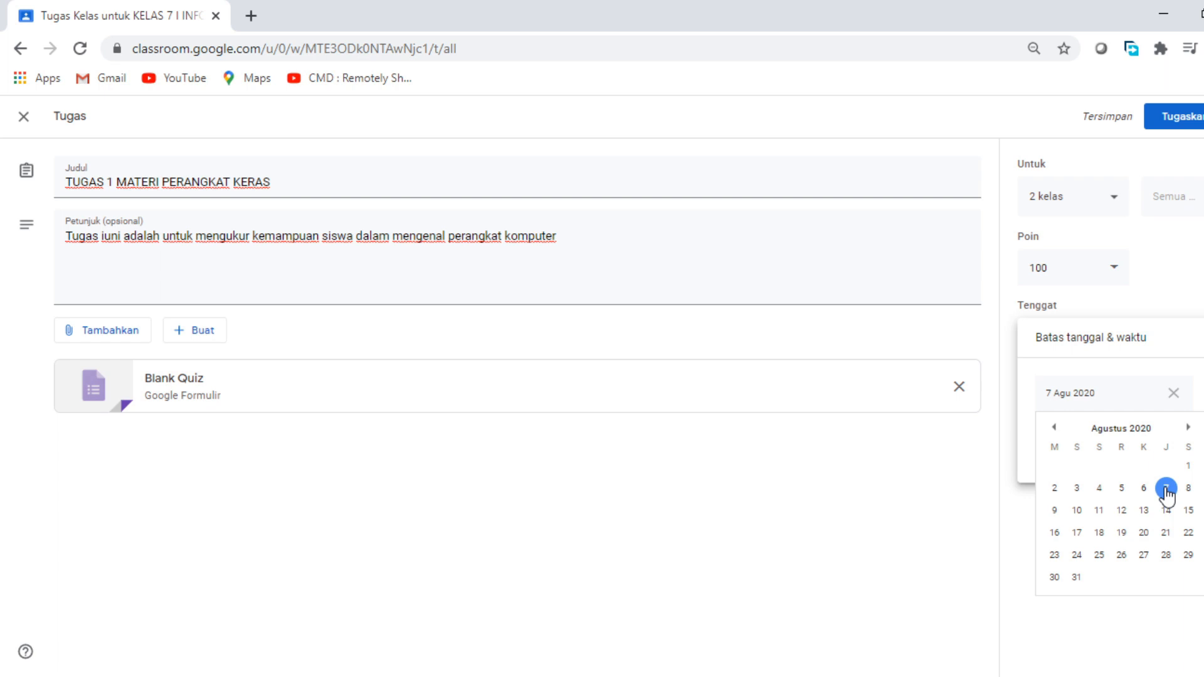
pyautogui.click(1166, 491)
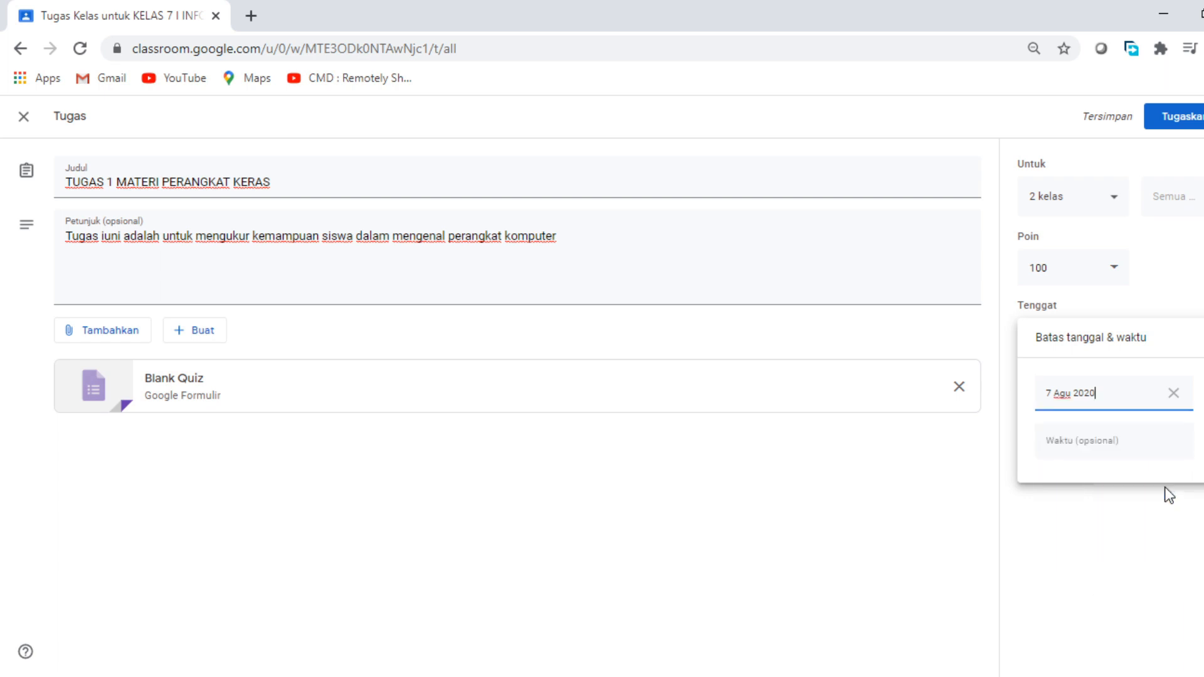
pyautogui.click(1094, 446)
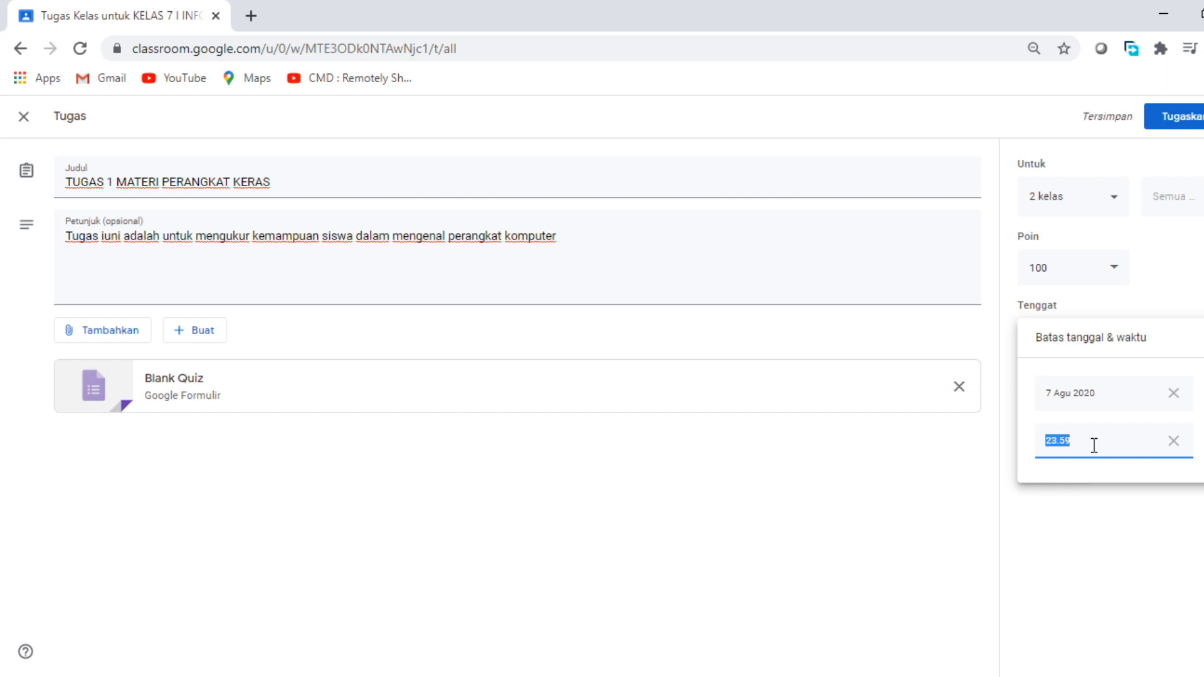
pyautogui.write('09.00')
pyautogui.click(1123, 507)
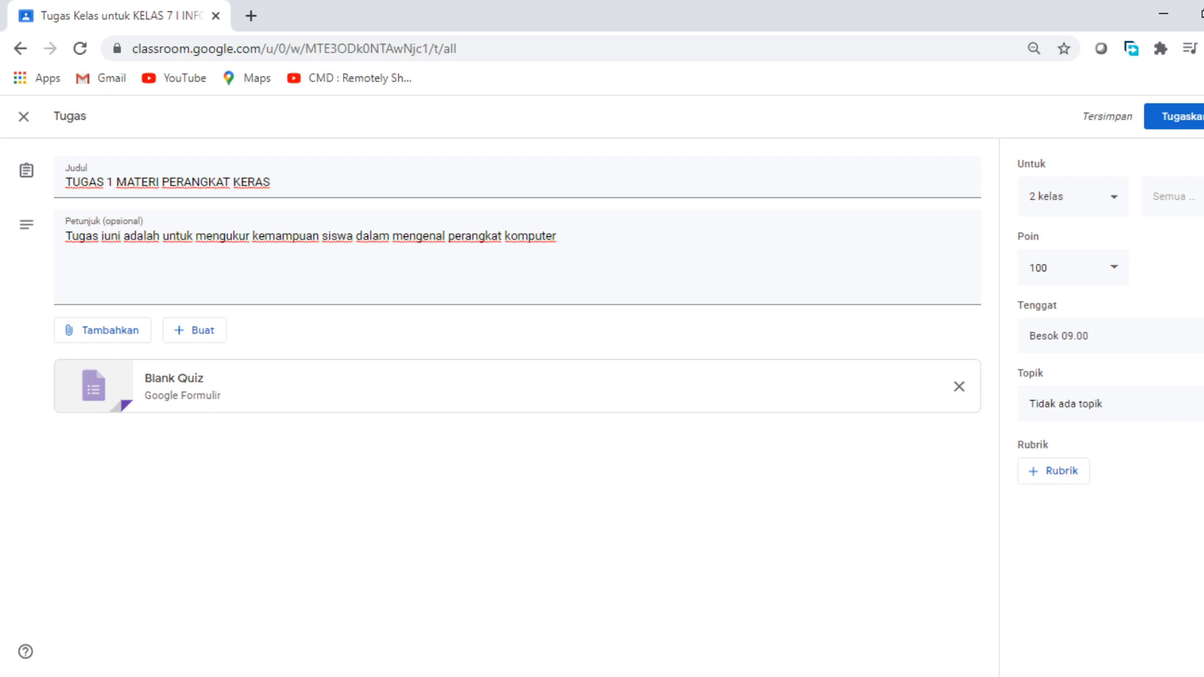
# Create a new topic for the assignment using the copied title "TUGAS 1 MATERI PERANGKAT KERAS".
pyautogui.click(1198, 404)
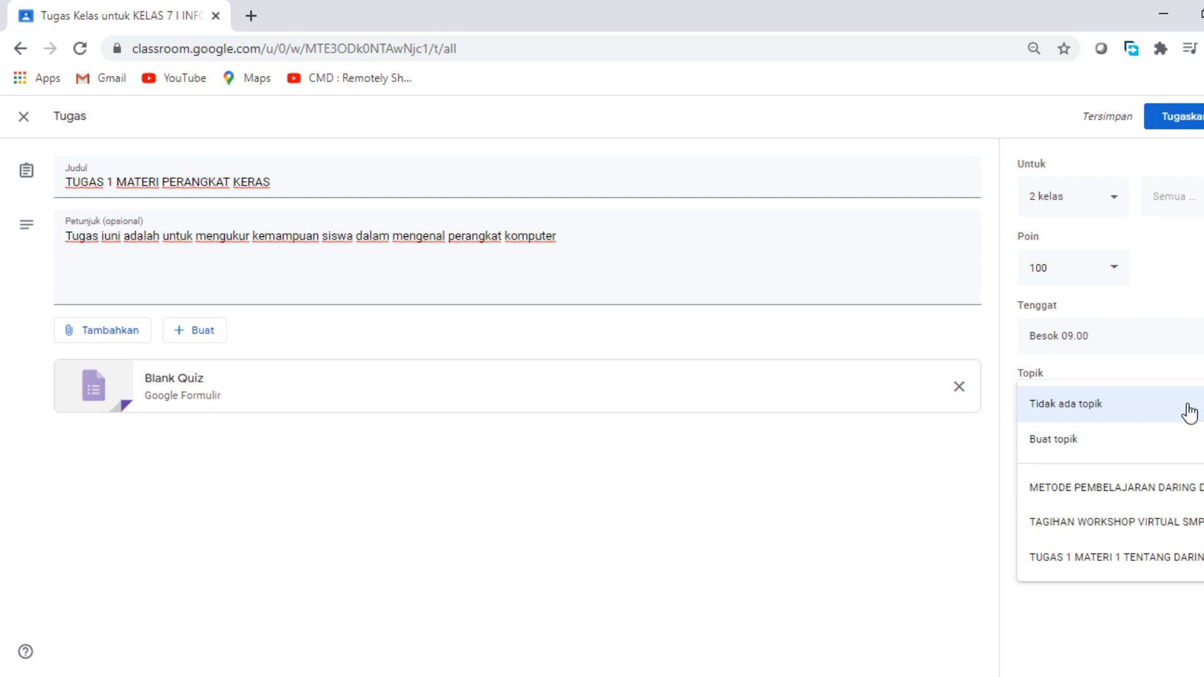
pyautogui.click(1055, 444)
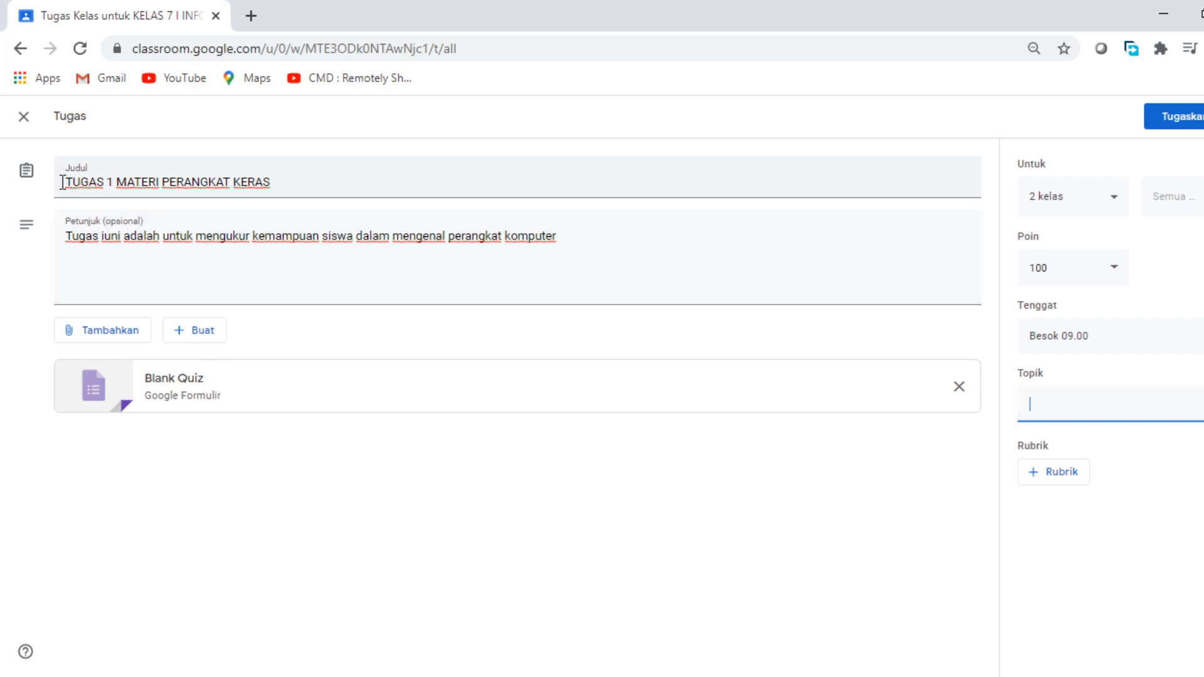
pyautogui.moveTo(63, 182); pyautogui.dragTo(280, 186)
pyautogui.hotkey('ctrl', 'c')
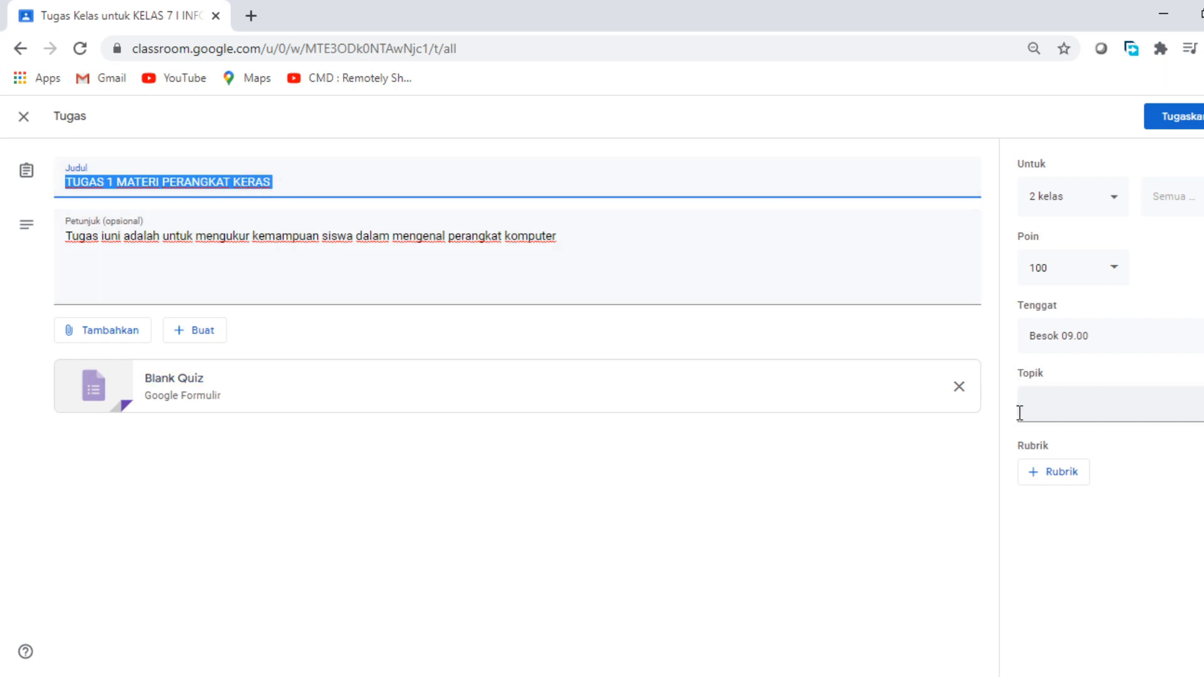
pyautogui.click(1048, 411)
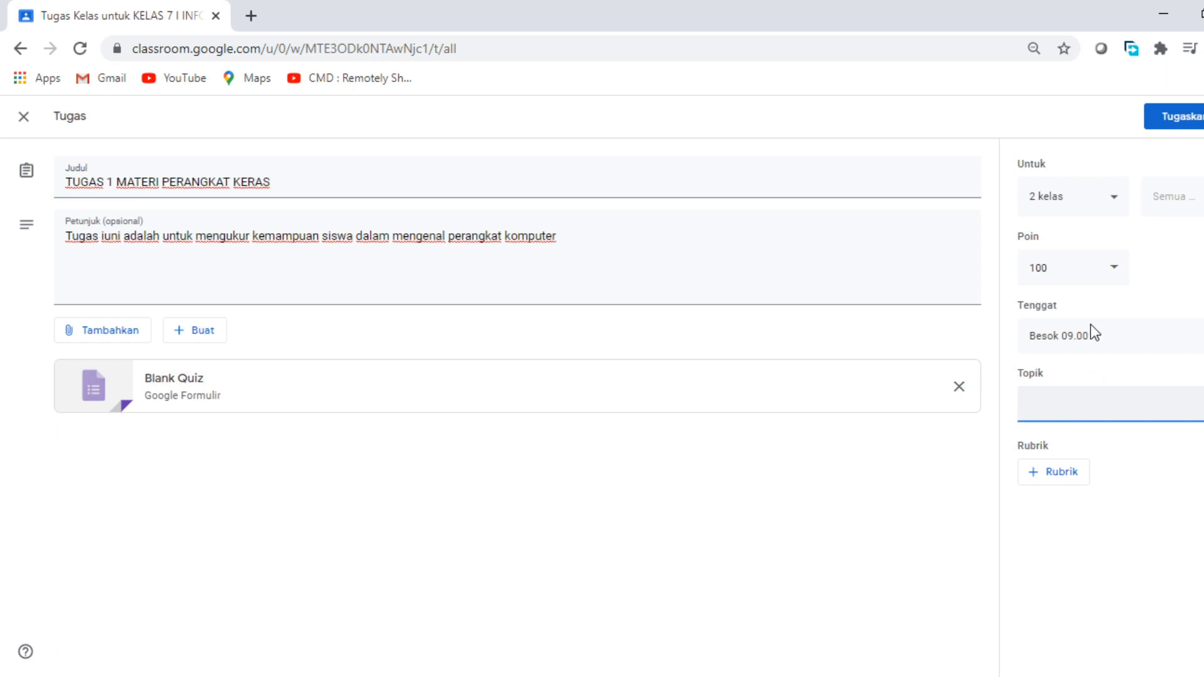
pyautogui.hotkey('ctrl', 'v')
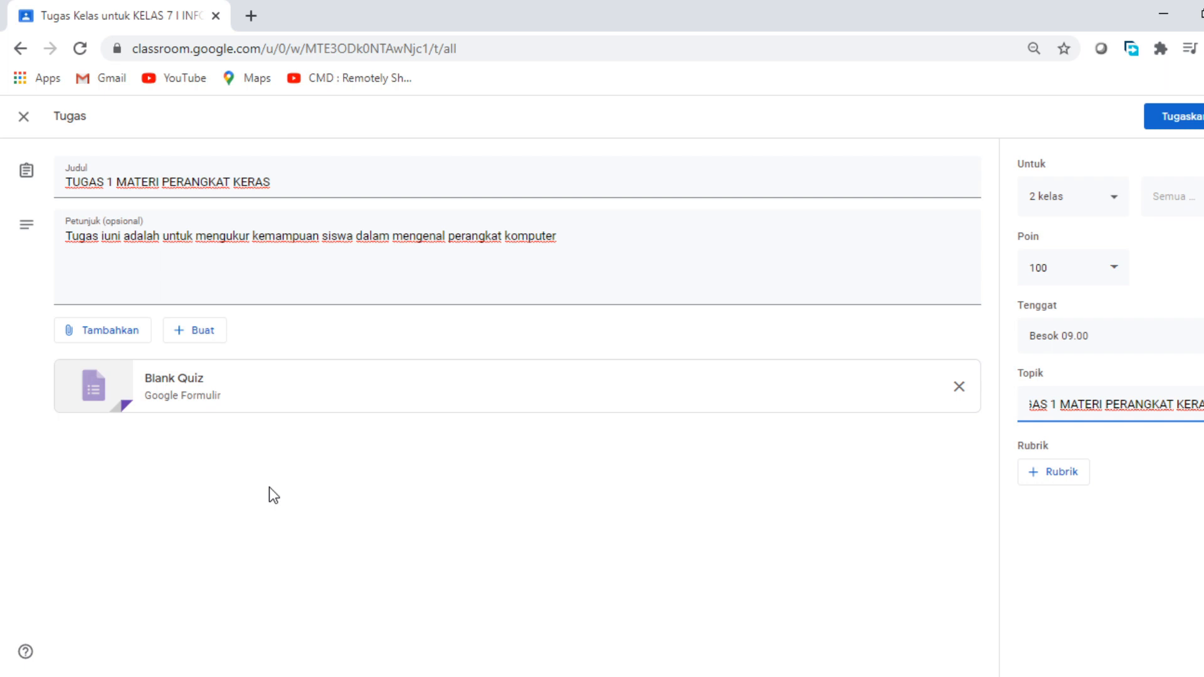
# Open the attached Blank Quiz form and title it "TUGAS 1 MATERI PERANGKAT KERAS".
pyautogui.click(153, 381)
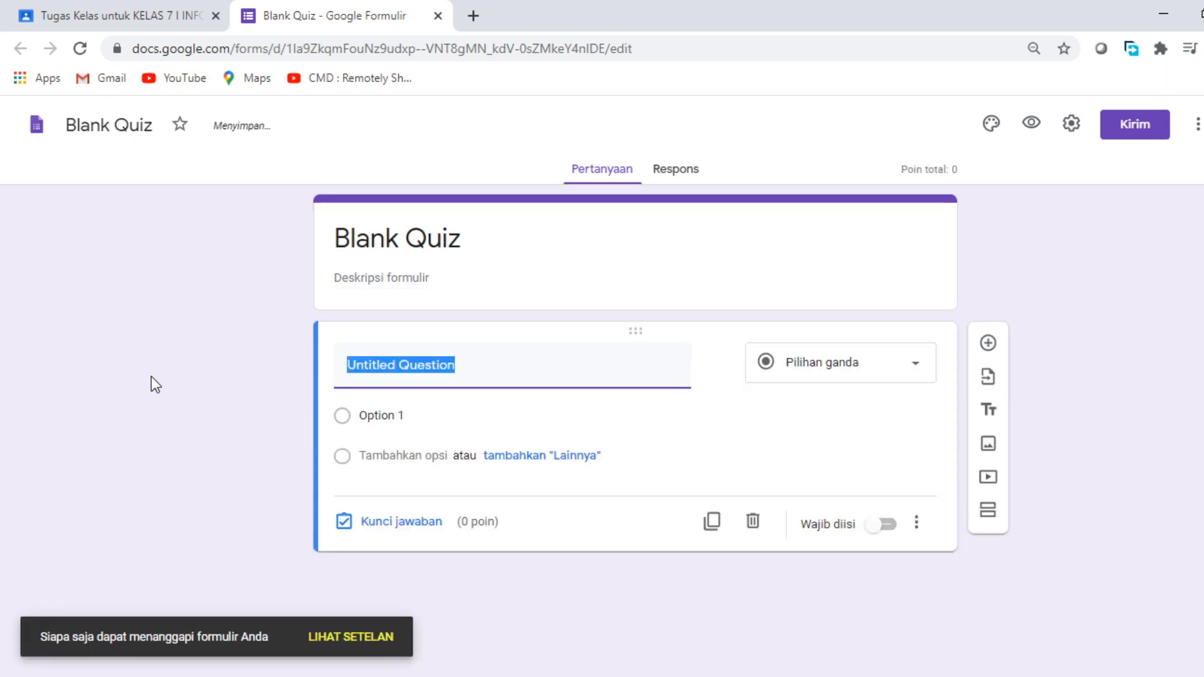
pyautogui.click(382, 241)
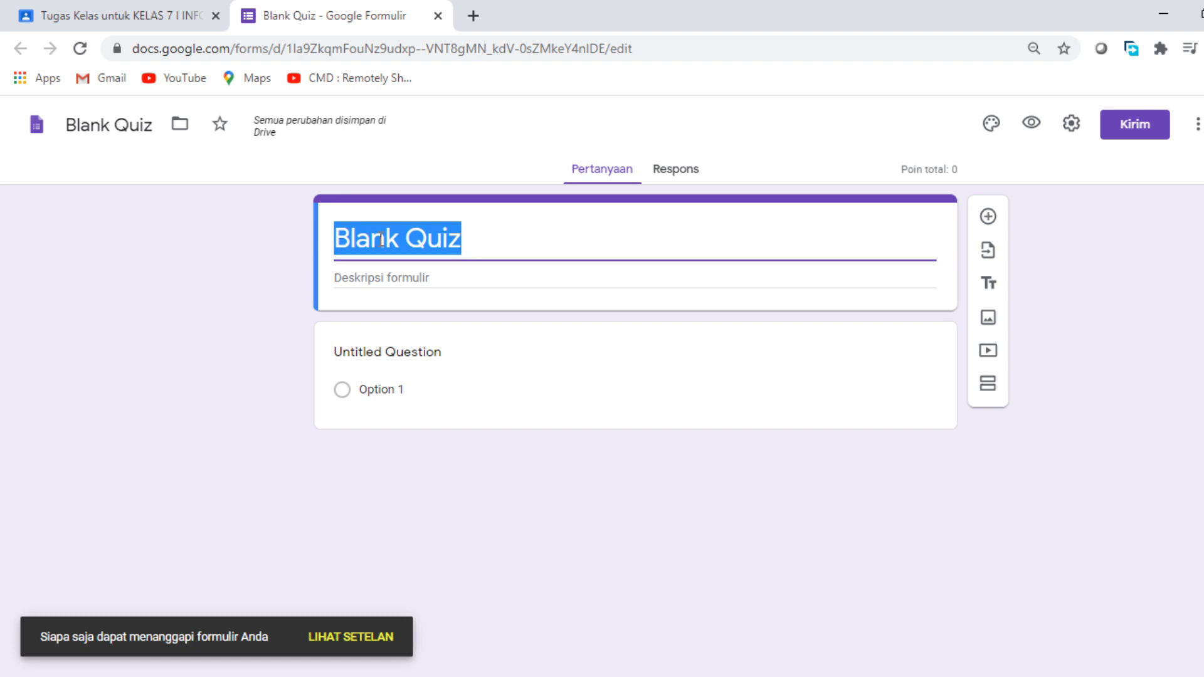
pyautogui.write('TUGA')
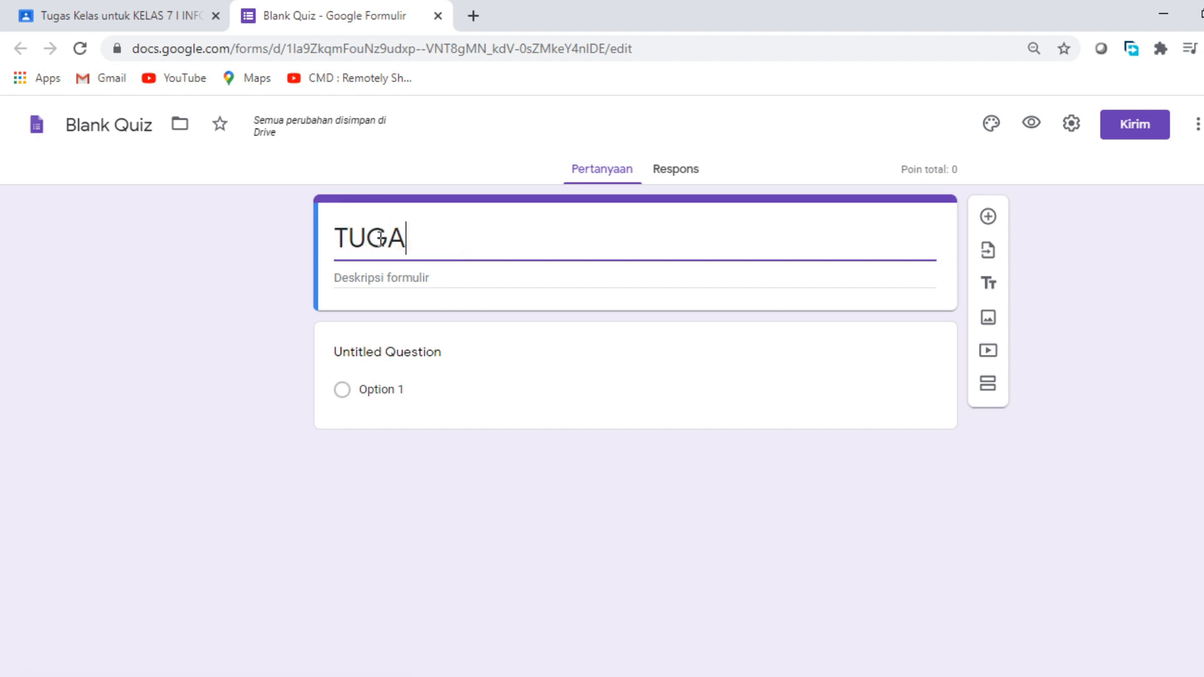
pyautogui.write('S 1 ')
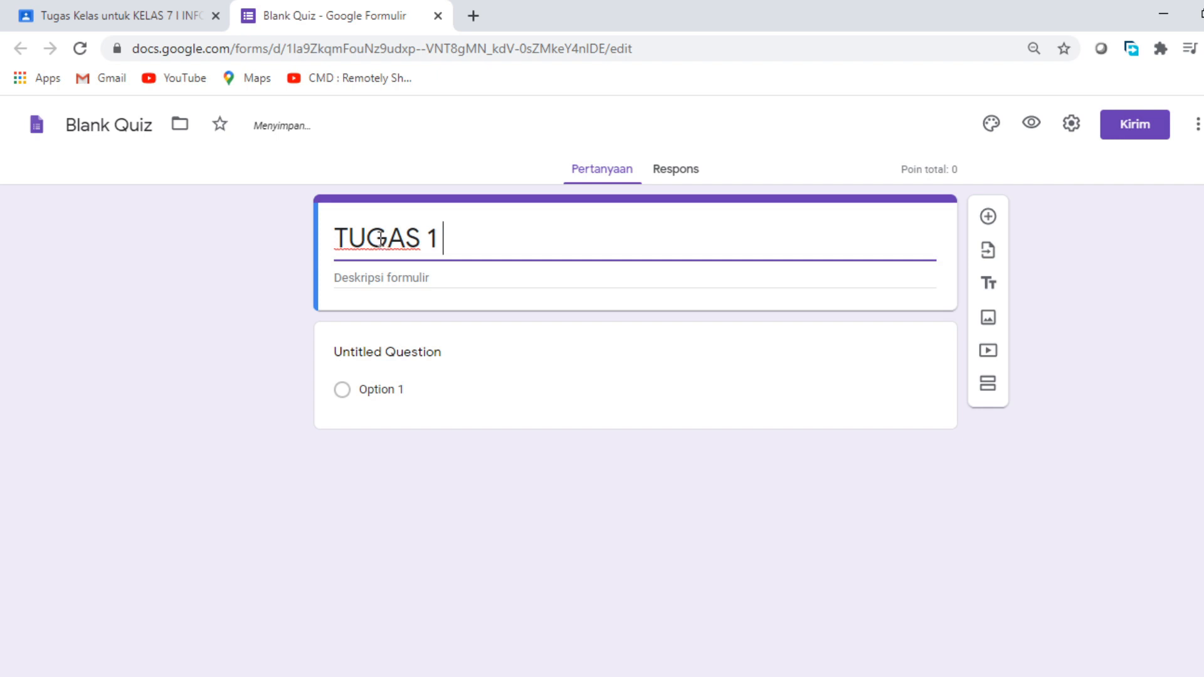
pyautogui.write('MATERI ')
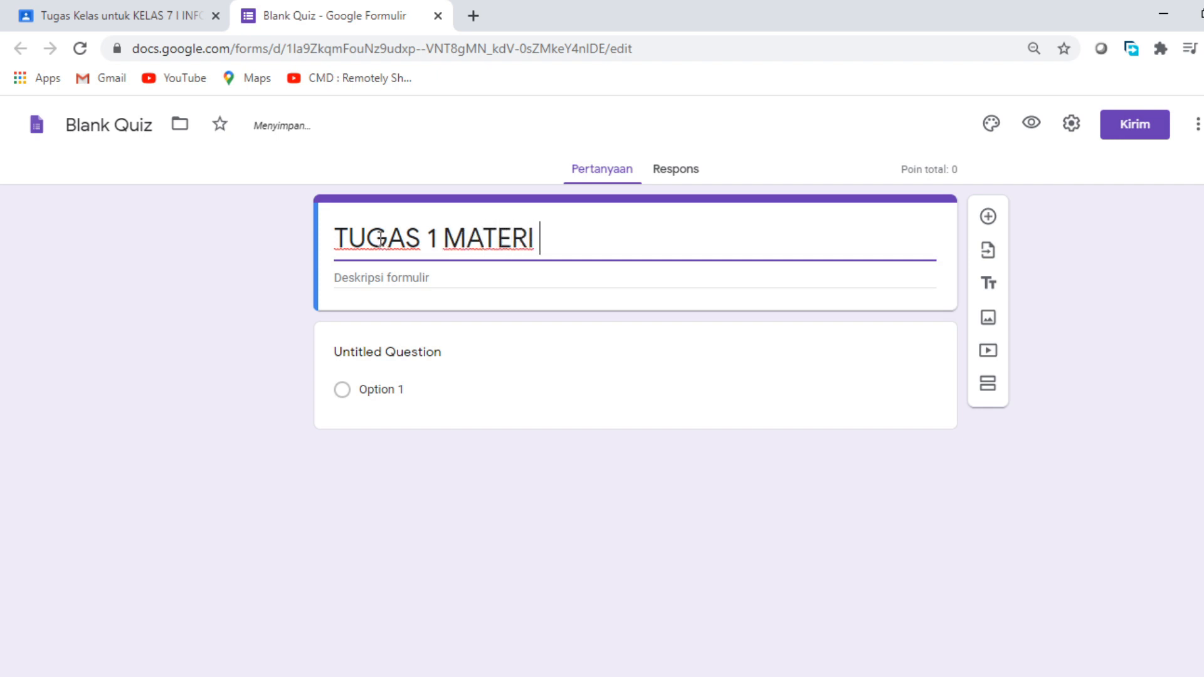
pyautogui.write('PERANGKAT ')
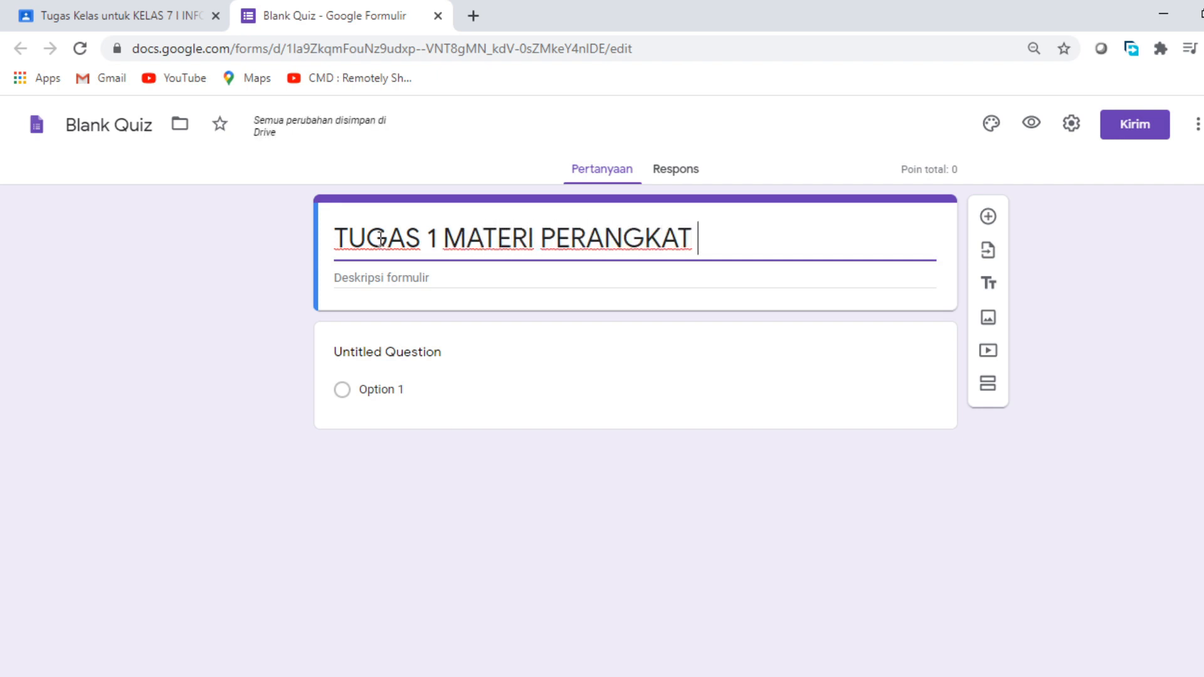
pyautogui.write('KERAS')
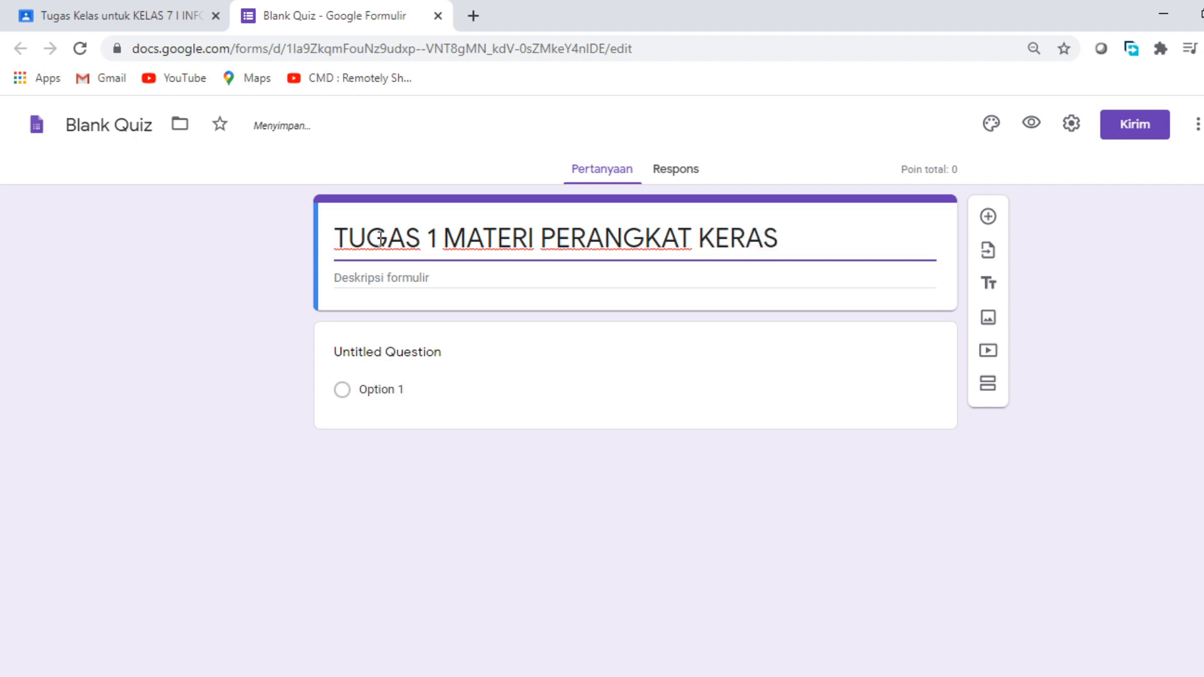
# Enter the form description "Pilihlah jawaban yang paling benar".
pyautogui.click(363, 277)
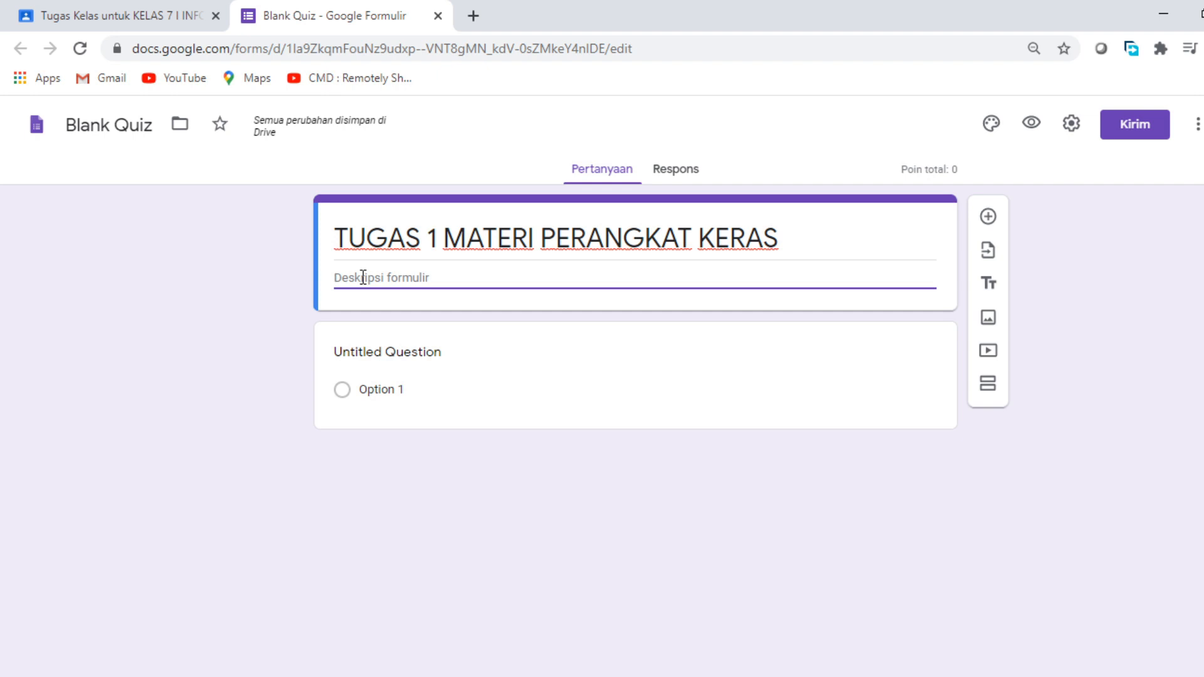
pyautogui.write('Pilihan')
pyautogui.press('BackSpace')
pyautogui.press('BackSpace')
pyautogui.press('BackSpace')
pyautogui.press('BackSpace')
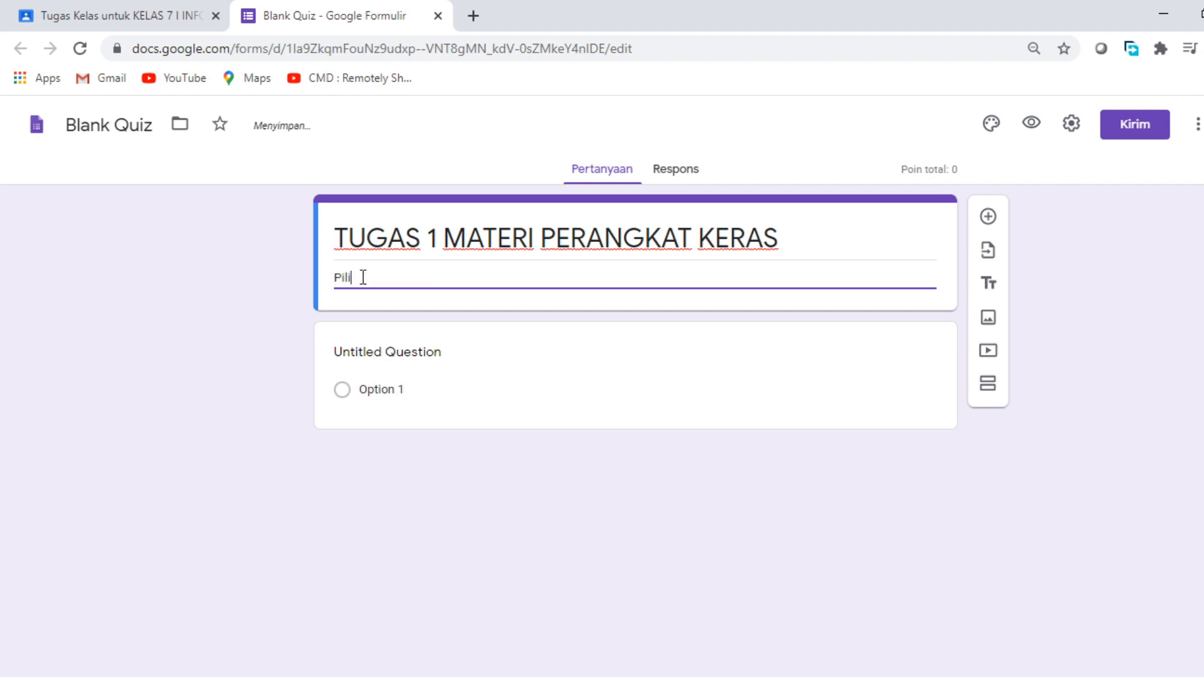
pyautogui.write('hlah jawaban yang paling ')
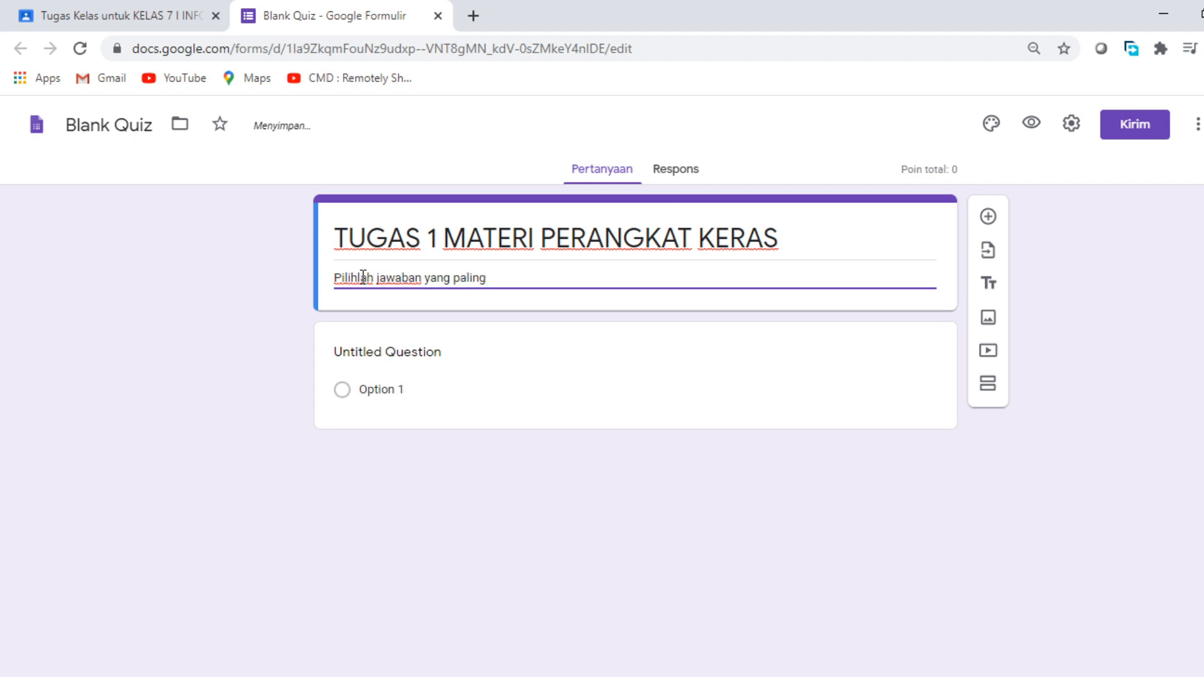
pyautogui.write('benar')
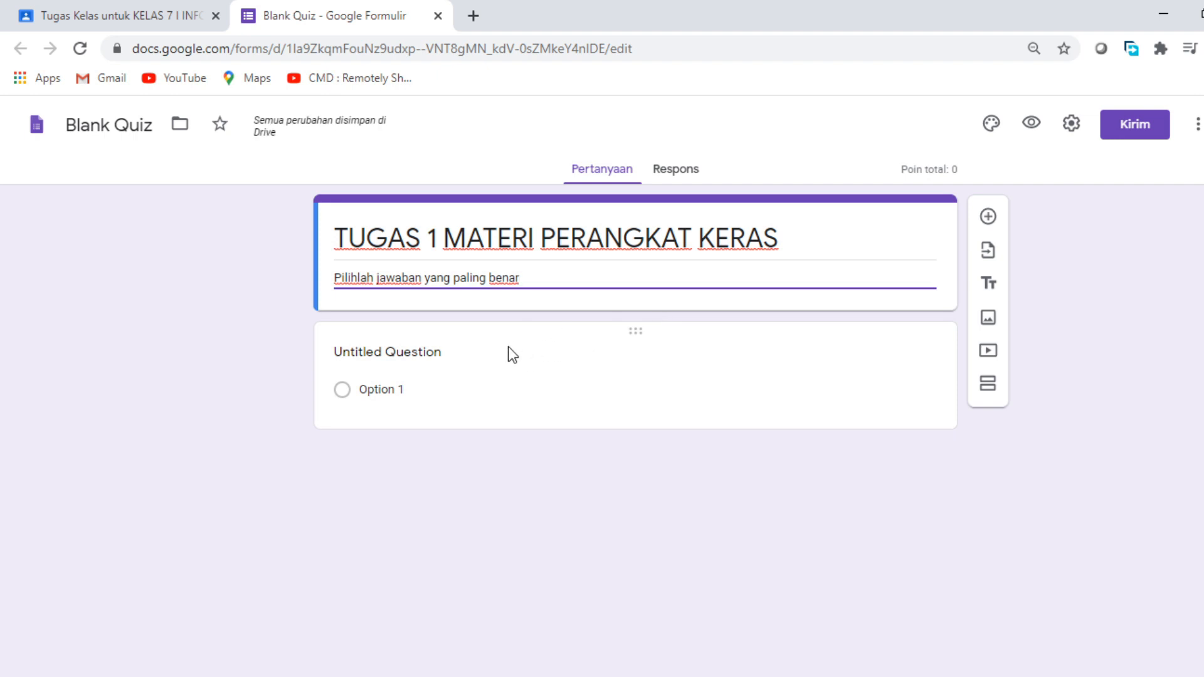
# Enter the first question, "Berikut ini yang bukan termasuk perangkat masukan (input device) adalah...", with question type Pilihan ganda.
pyautogui.click(371, 356)
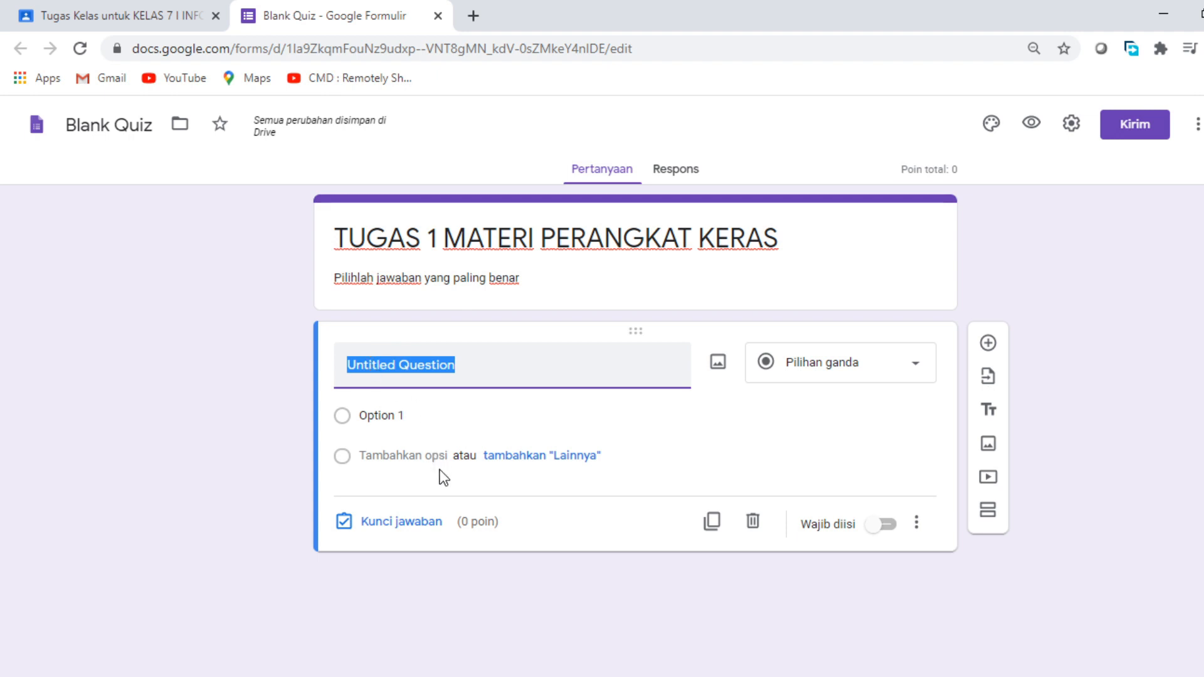
pyautogui.write('Berikut ini yang bukan termasuk perangkat masukan (input device) adalah...')
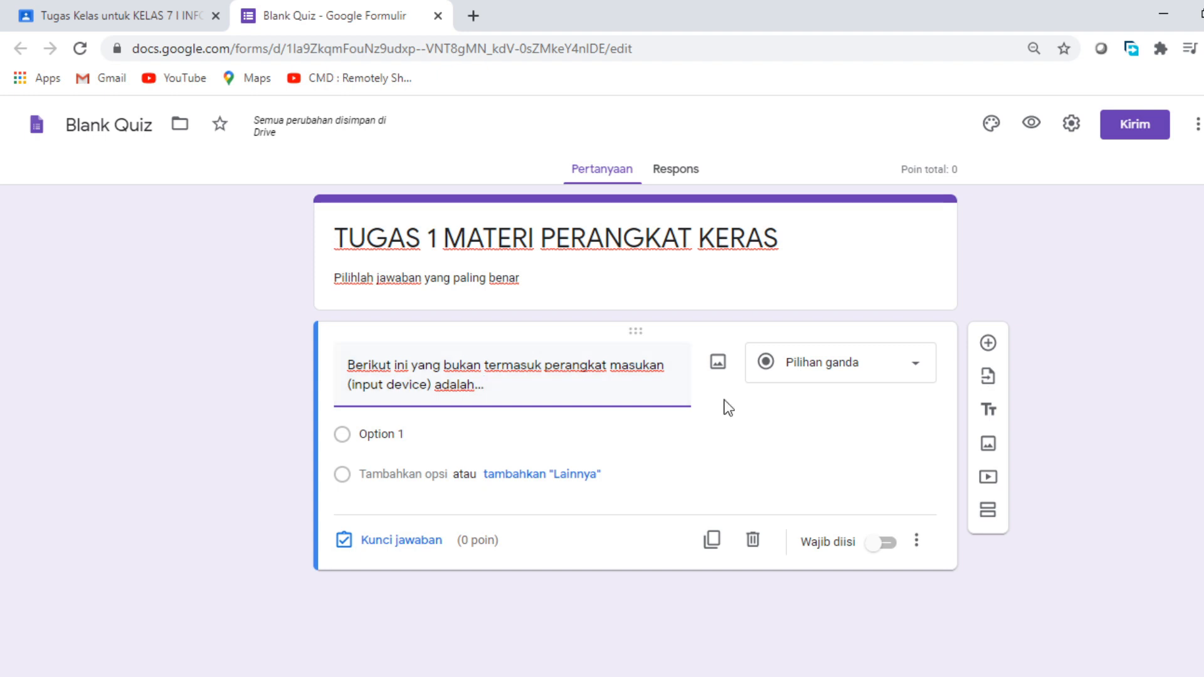
pyautogui.click(848, 366)
pyautogui.click(904, 369)
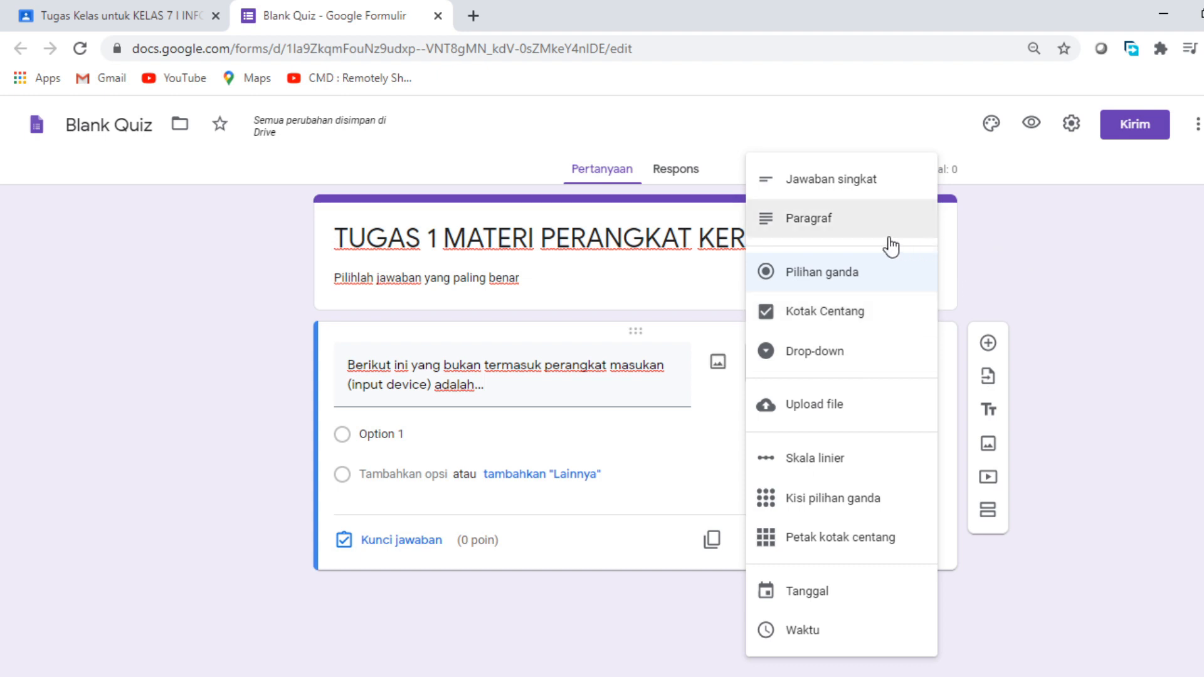
pyautogui.click(819, 274)
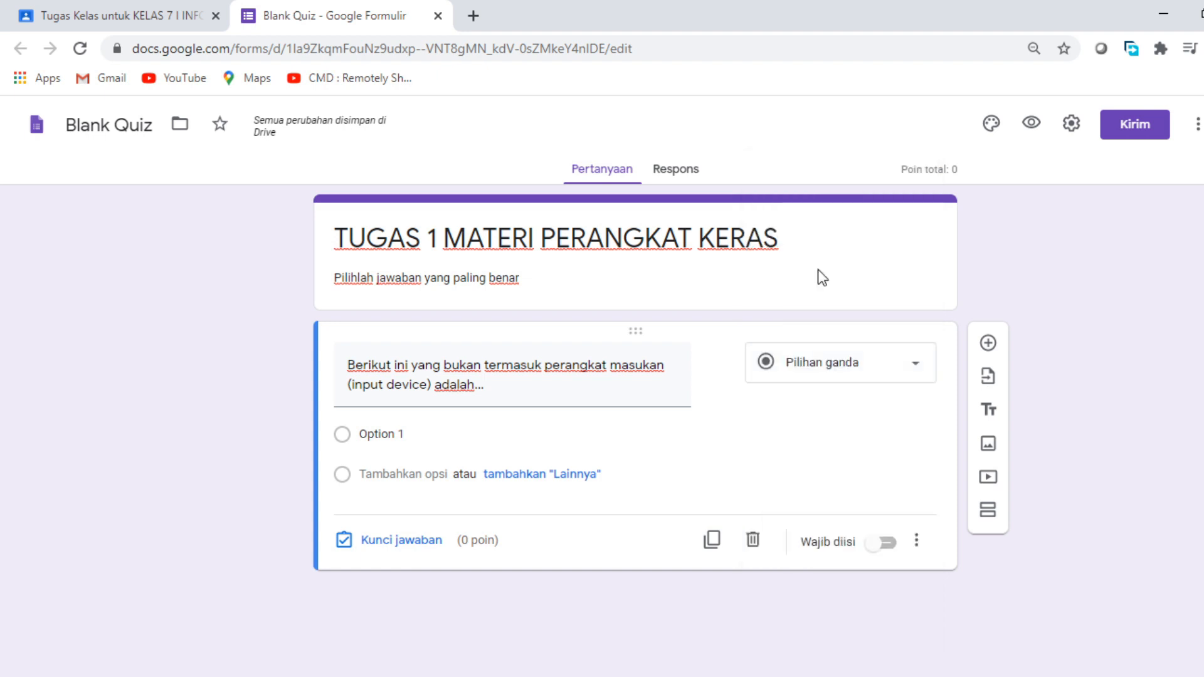
# Replace the first question's default answer option with "Monitor".
pyautogui.click(396, 432)
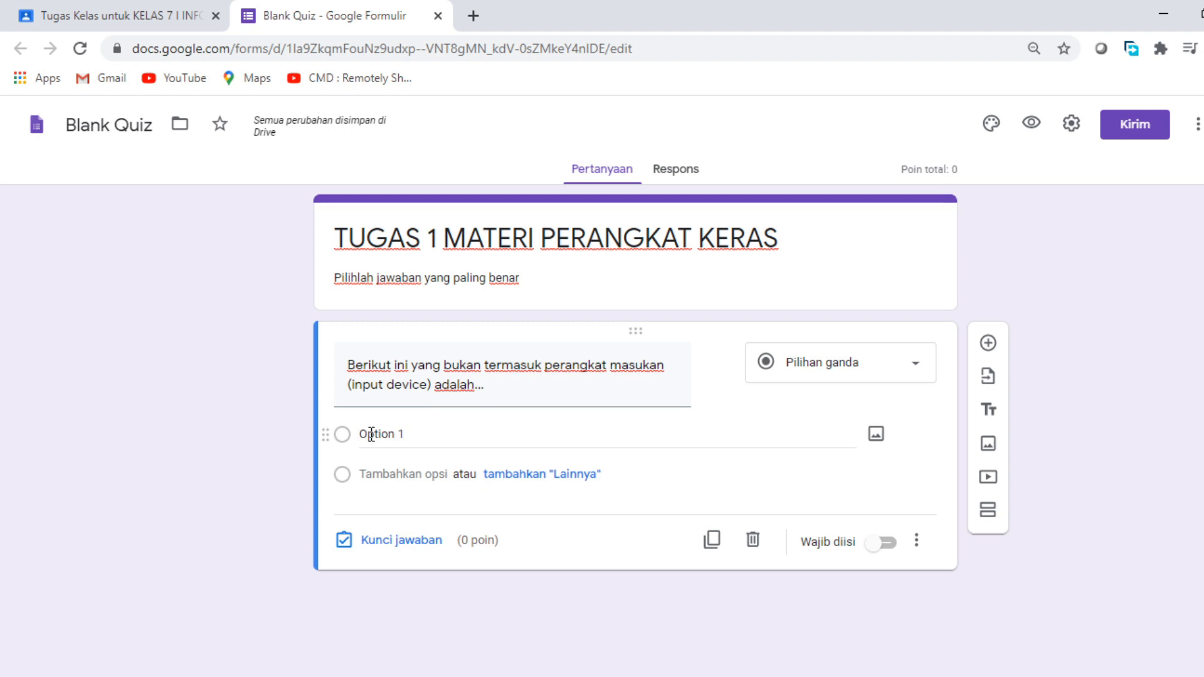
pyautogui.click(371, 434)
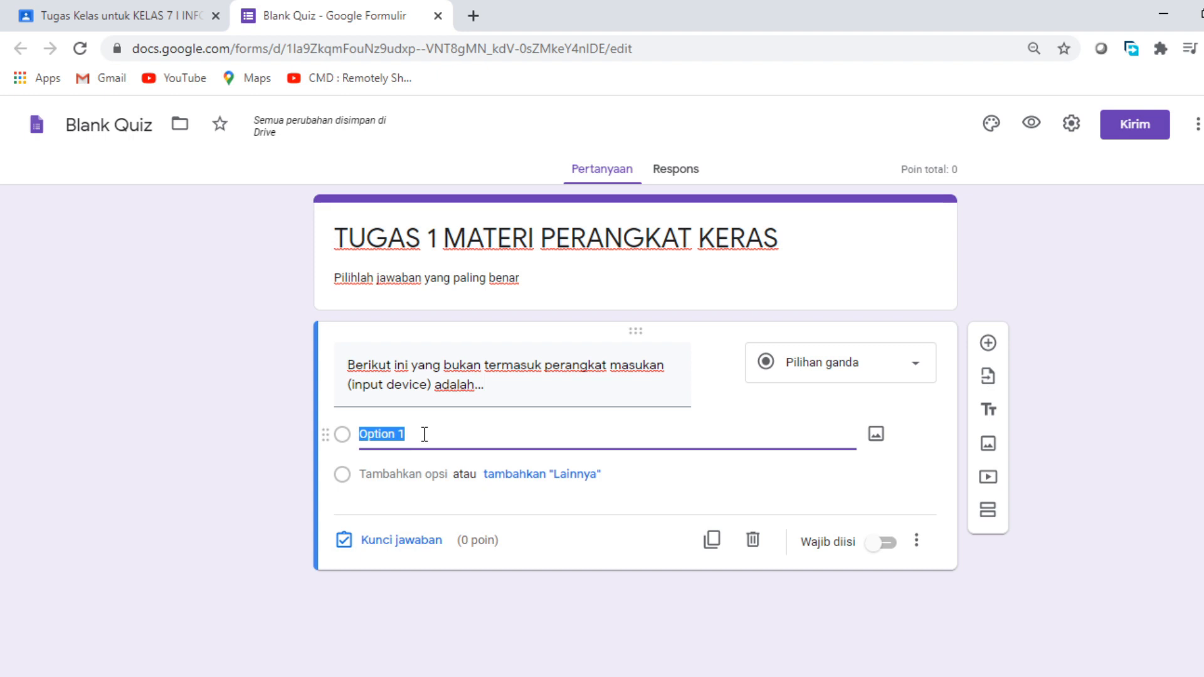
pyautogui.click(894, 675)
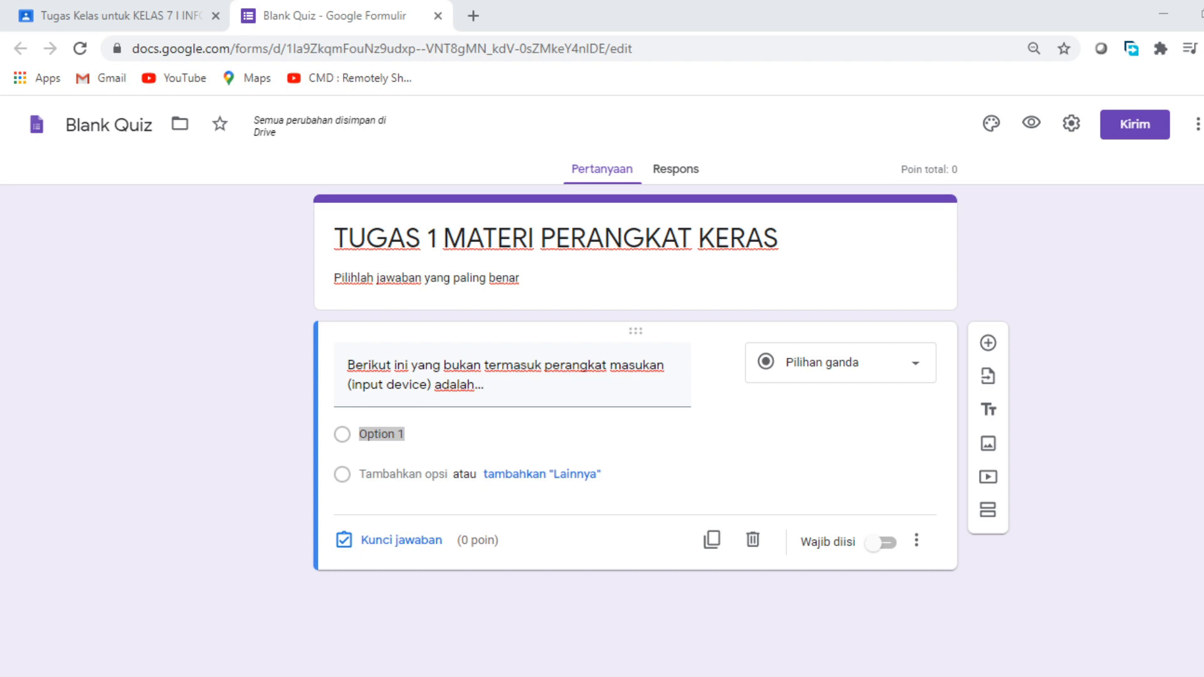
pyautogui.click(747, 600)
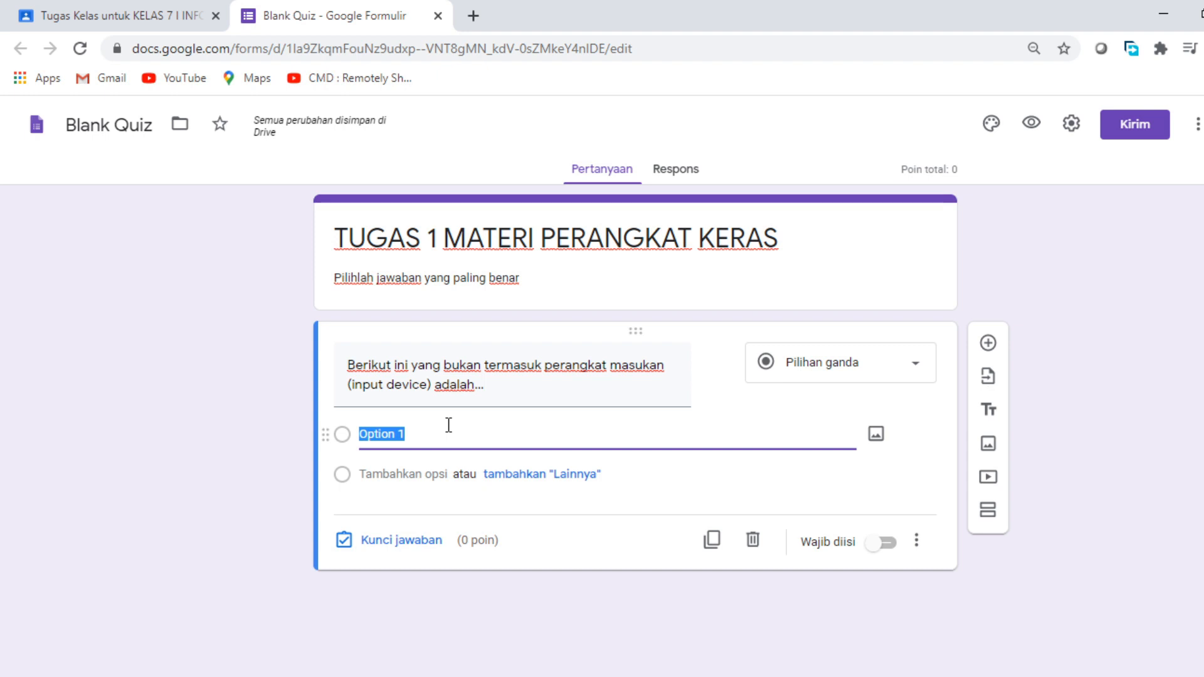
pyautogui.write('Monitor')
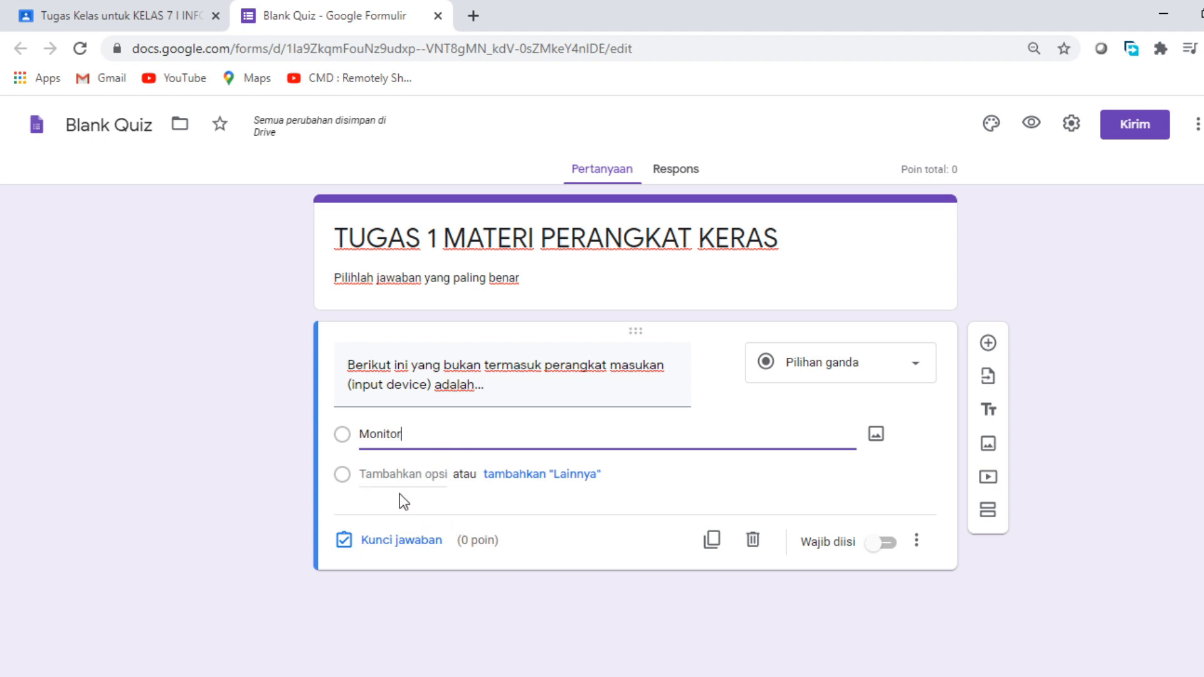
# Add the answer options "Printer", "Mouse" and "Scaner" to the first question.
pyautogui.click(388, 475)
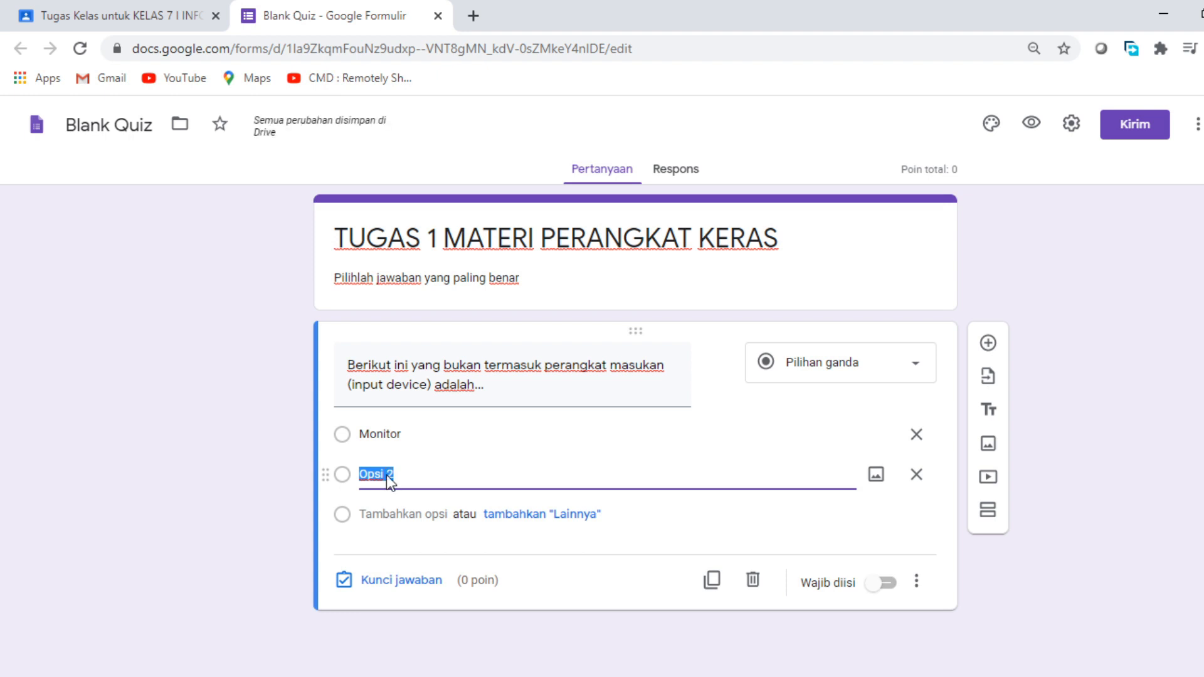
pyautogui.write('p')
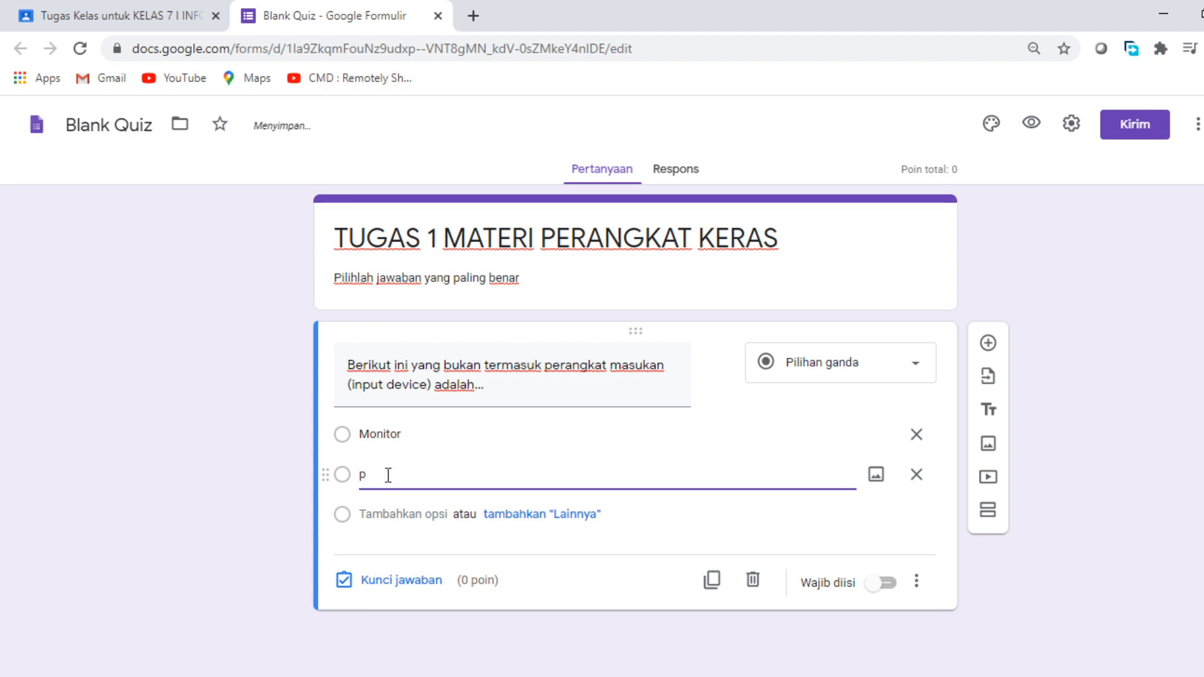
pyautogui.press('BackSpace')
pyautogui.write('Printer')
pyautogui.click(383, 514)
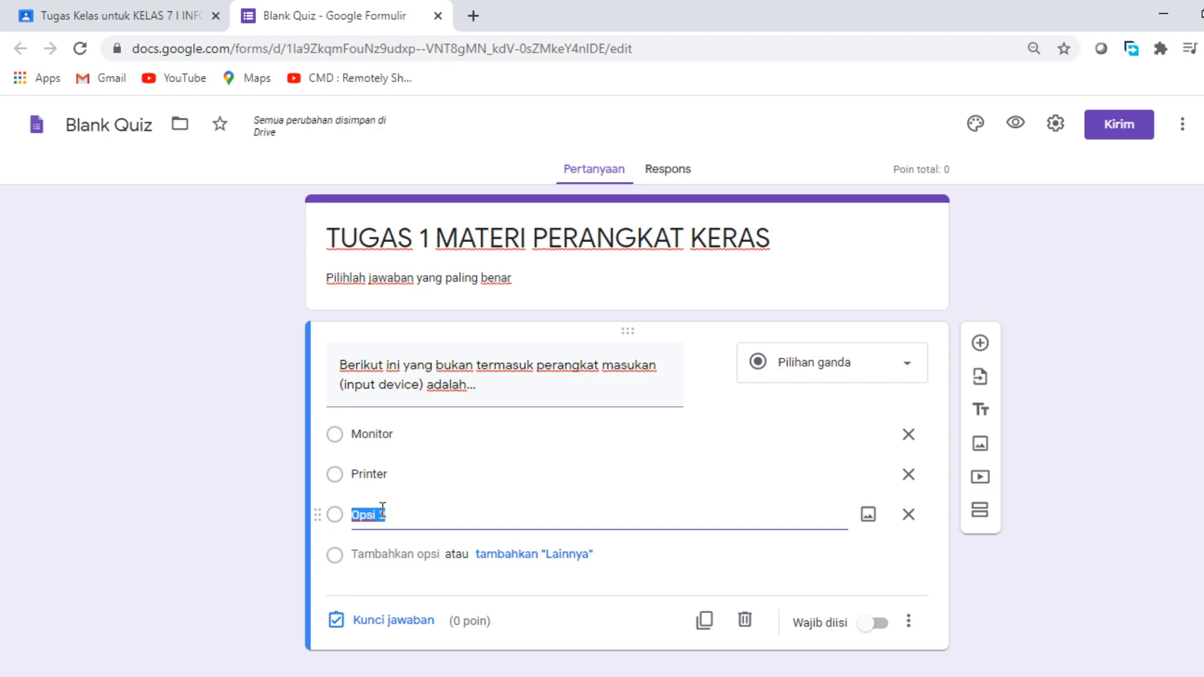
pyautogui.write('Mouse')
pyautogui.click(375, 553)
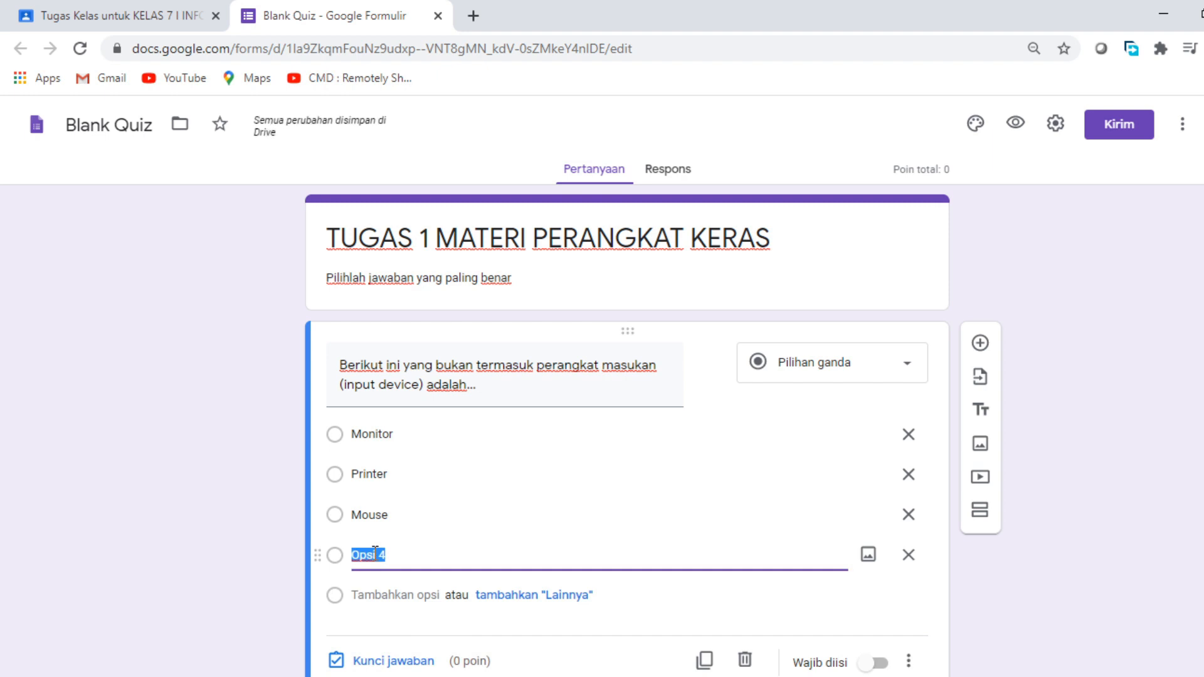
pyautogui.write('Scaner')
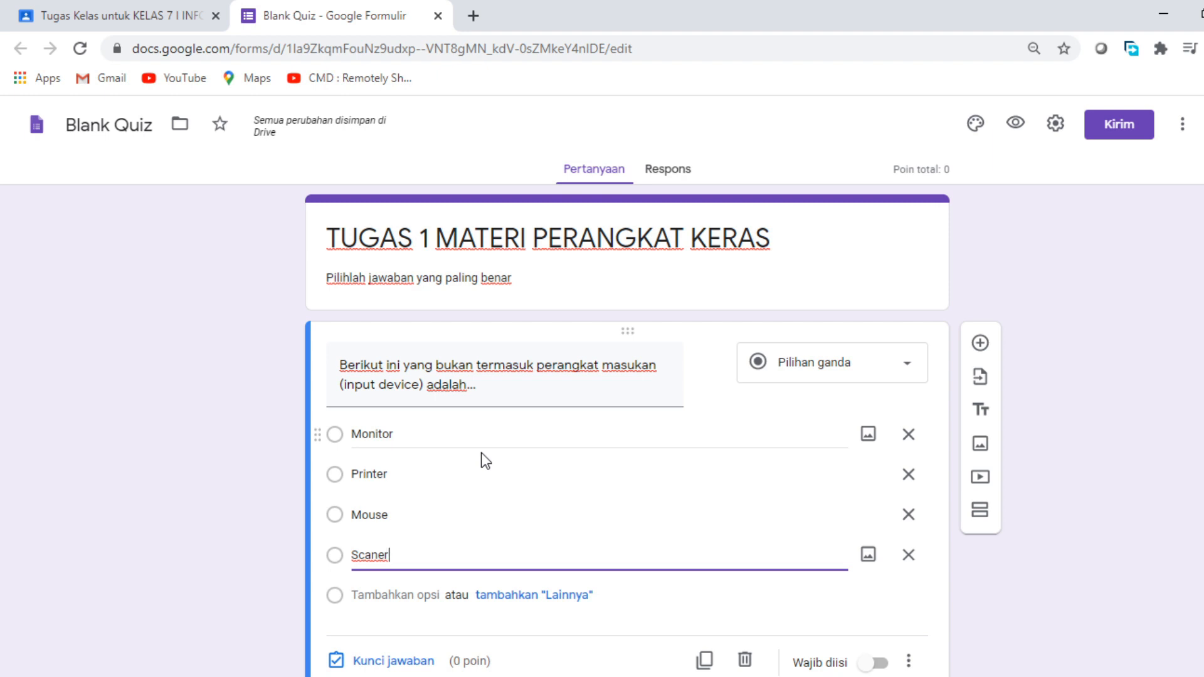
# Mark Scaner as the correct answer in the first question's answer key and set its score to 50 points.
pyautogui.scroll(-1, 486, 464)
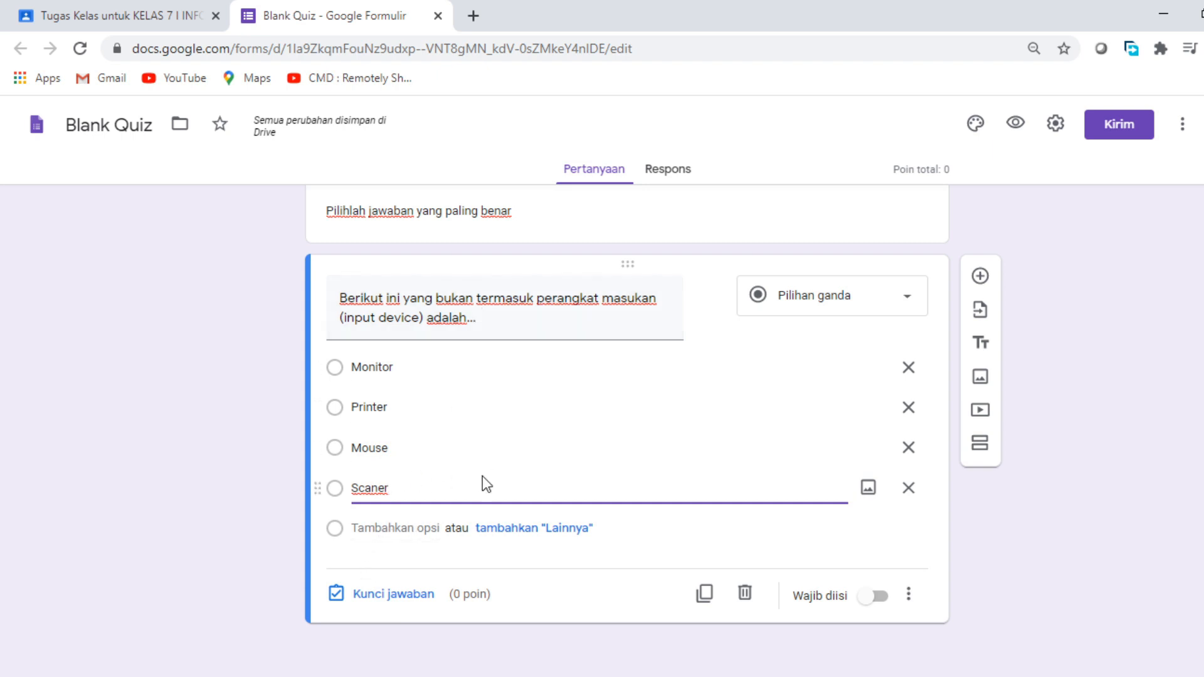
pyautogui.click(363, 595)
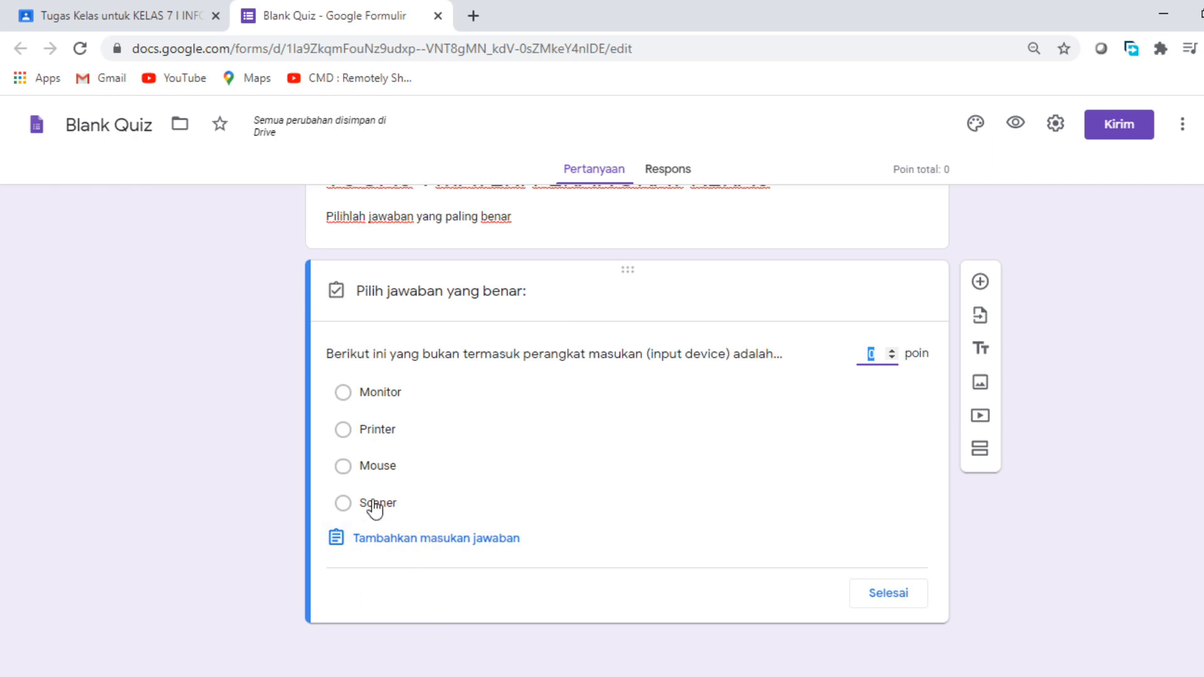
pyautogui.click(343, 505)
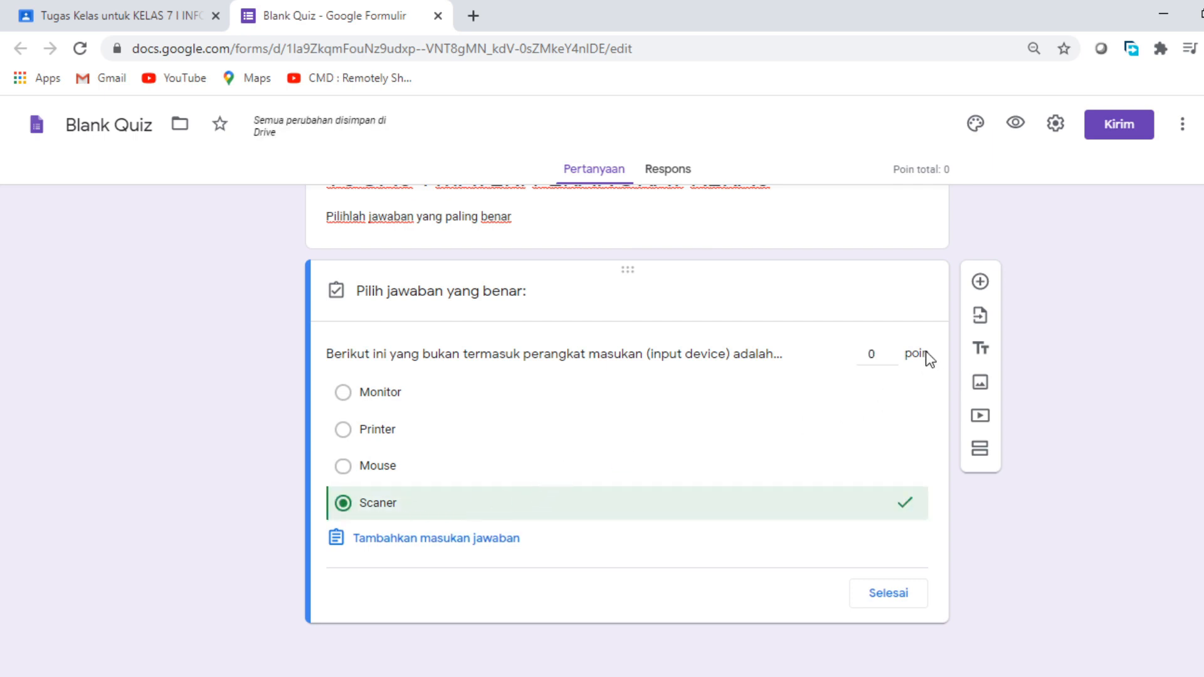
pyautogui.click(880, 351)
pyautogui.write('50')
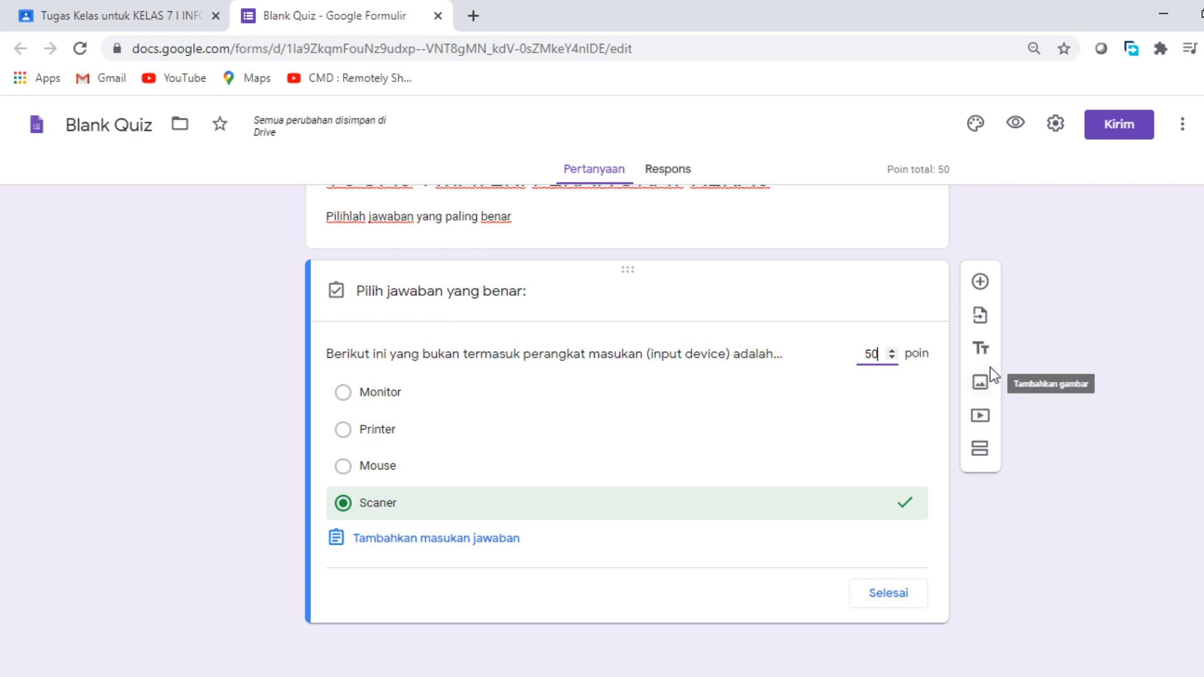
# Add a second question with the text "Alat yang digunakan untuk menampilkan gambar adalah".
pyautogui.click(981, 281)
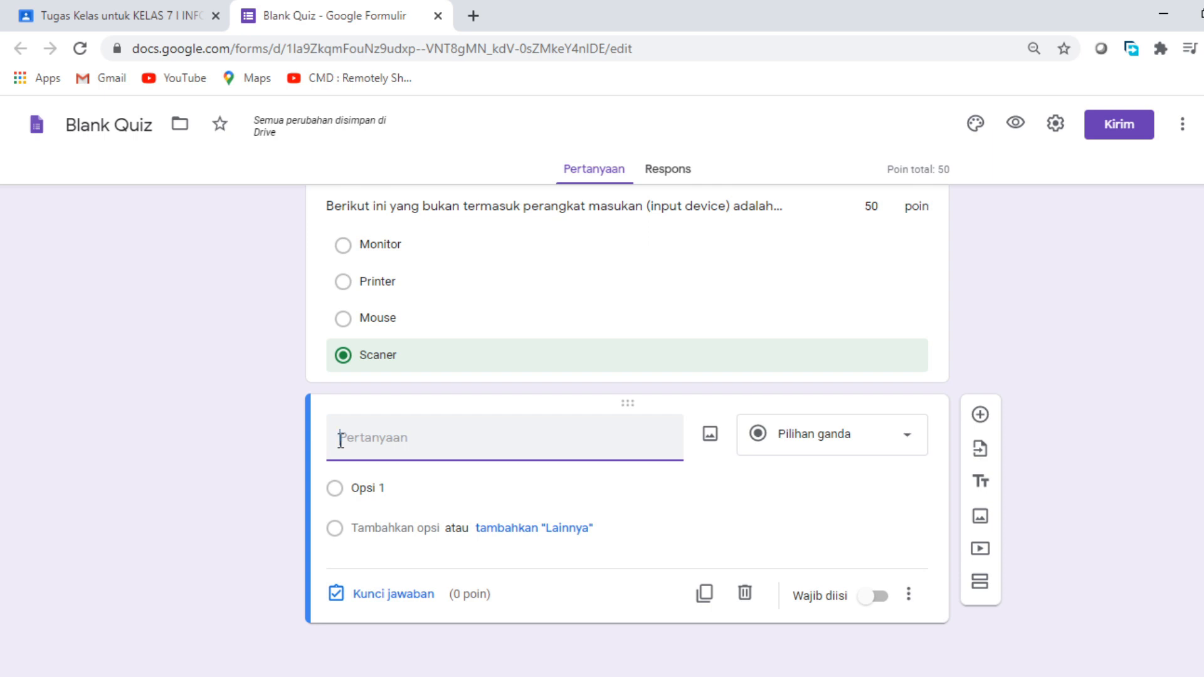
pyautogui.write('A')
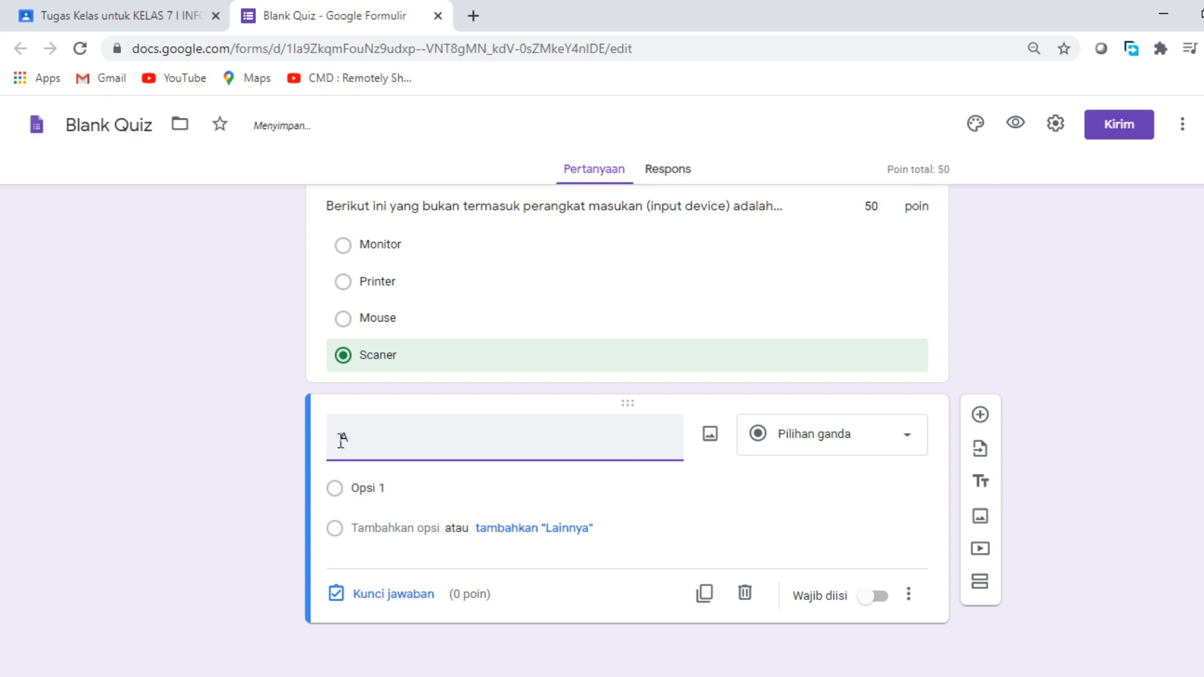
pyautogui.write('Latlat yang')
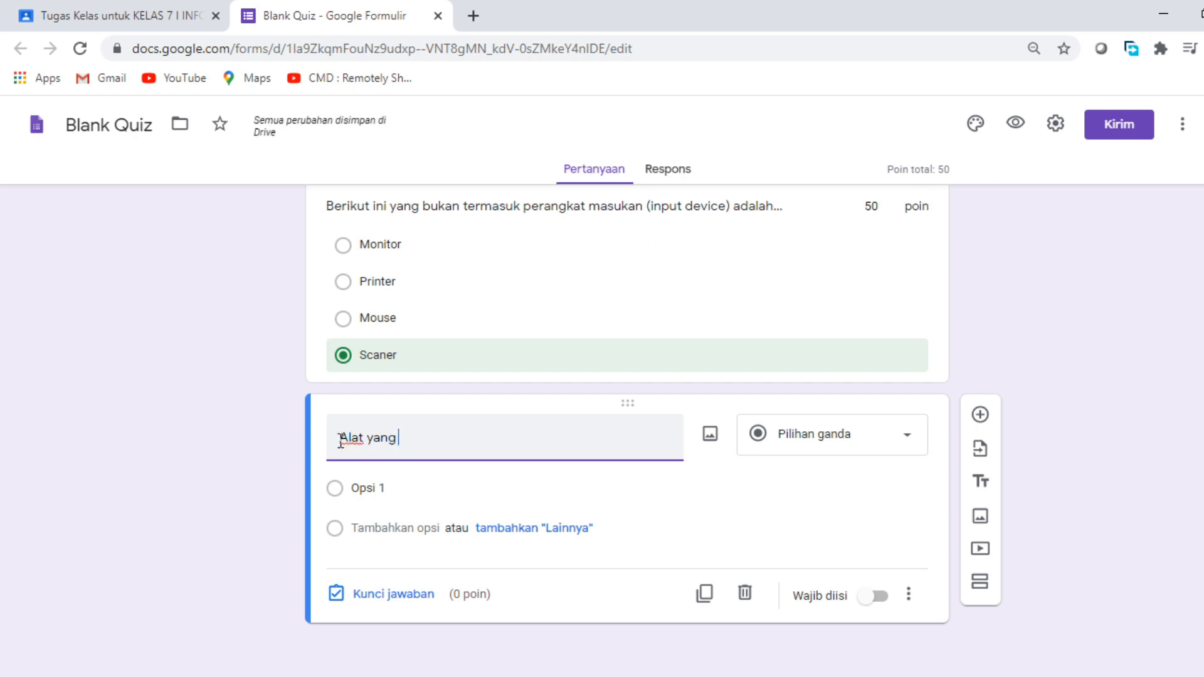
pyautogui.write(' digunakan untuk')
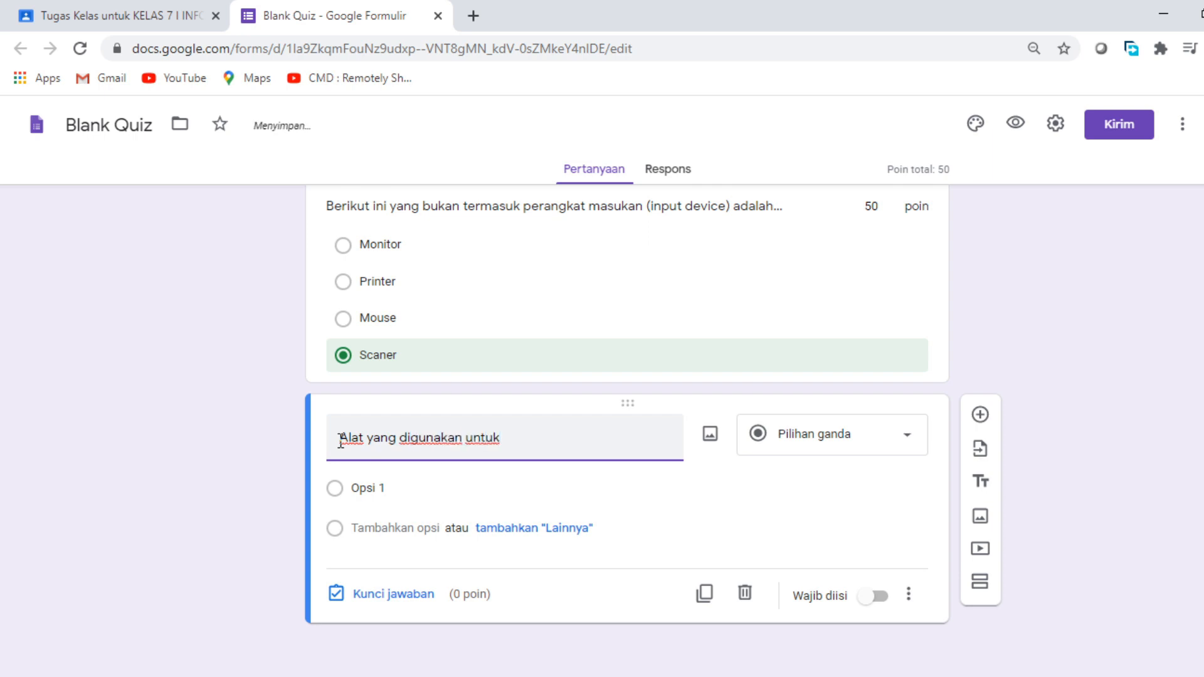
pyautogui.write(' menampilkan gambar')
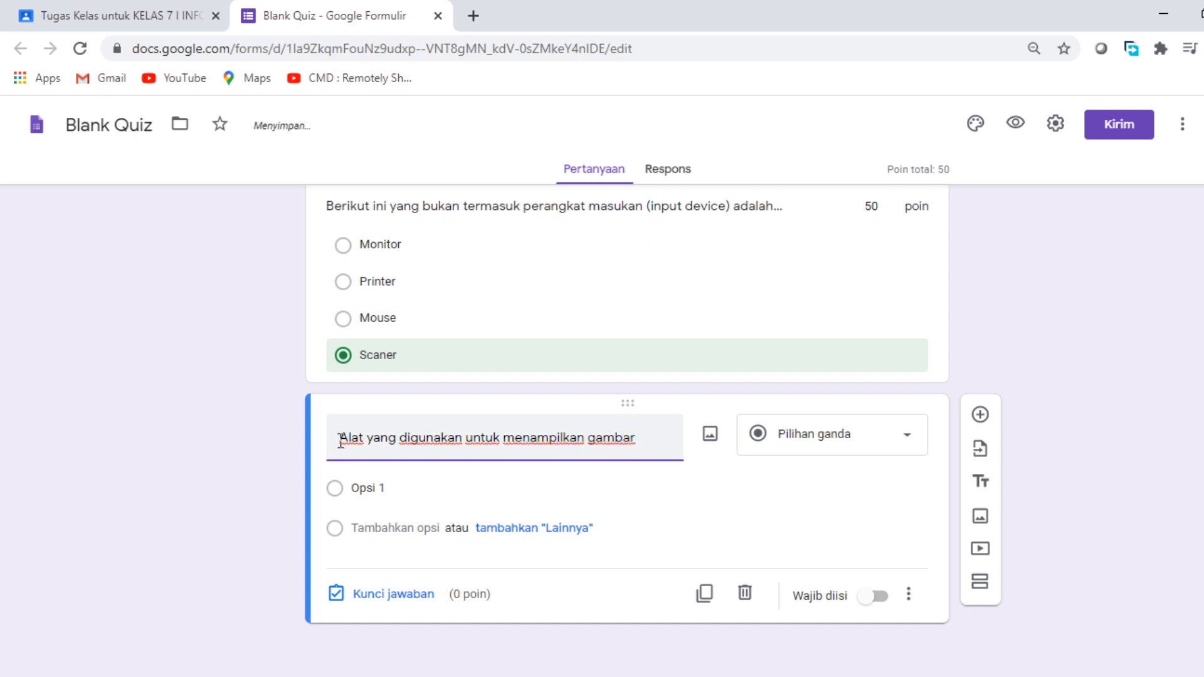
pyautogui.write(' adalah')
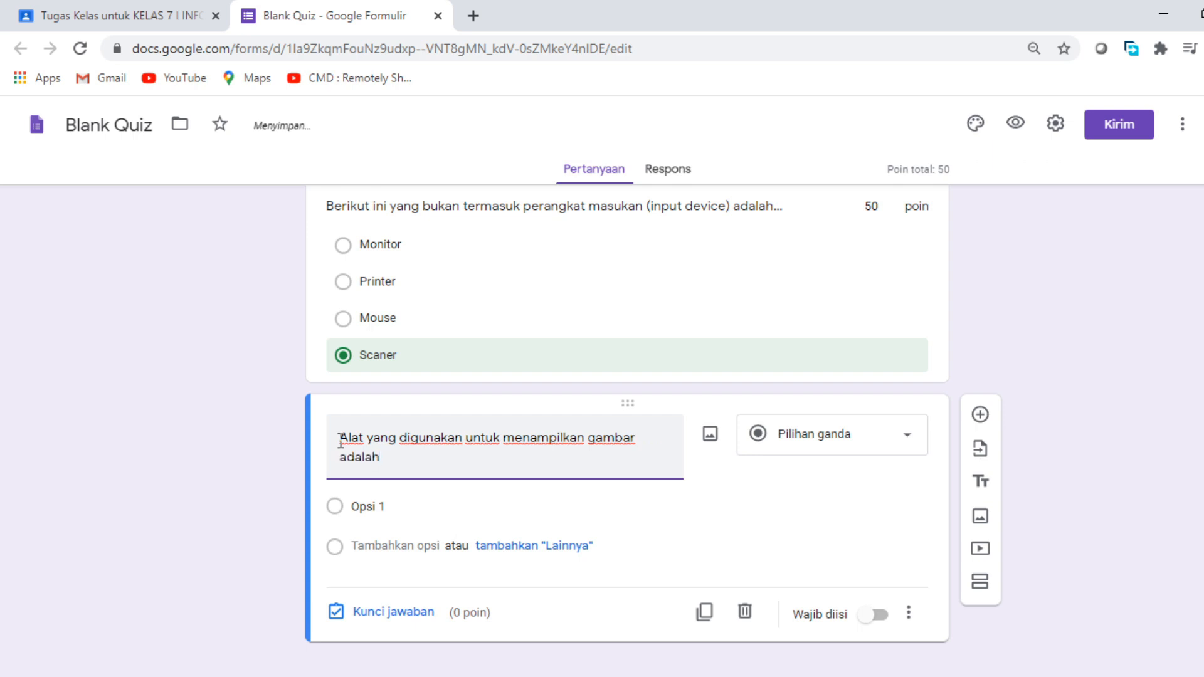
# End the second question's text with "..." and replace its default answer option with "Monitor".
pyautogui.write('...')
pyautogui.click(394, 507)
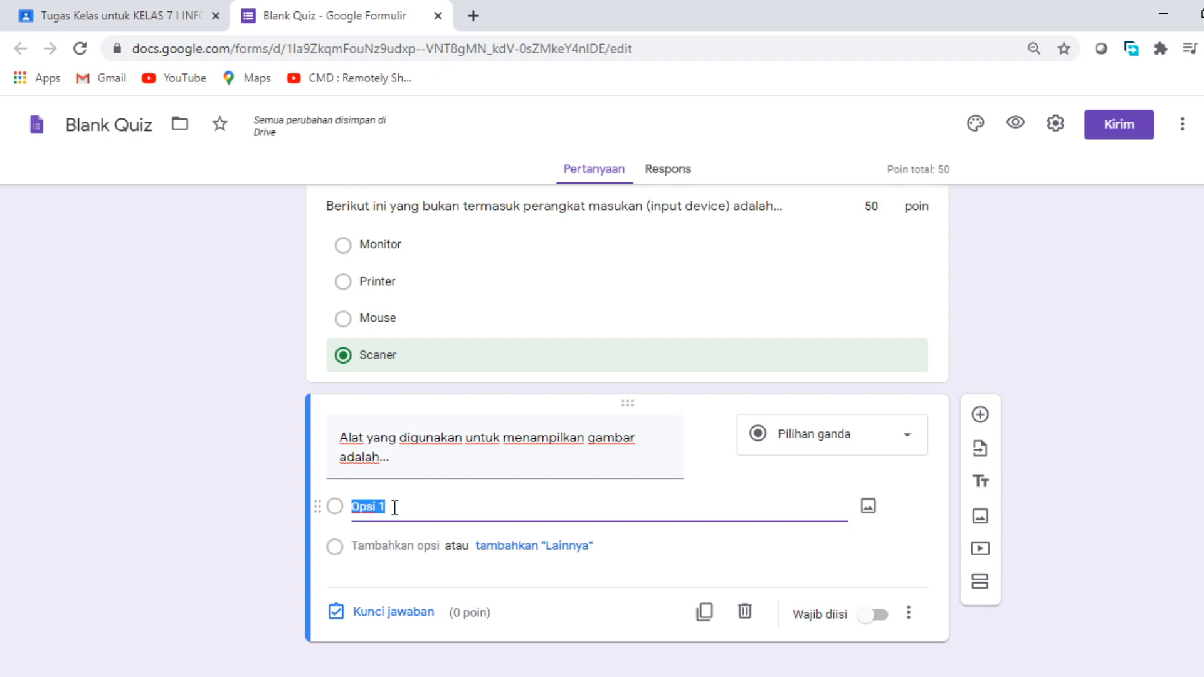
pyautogui.write('Monitor')
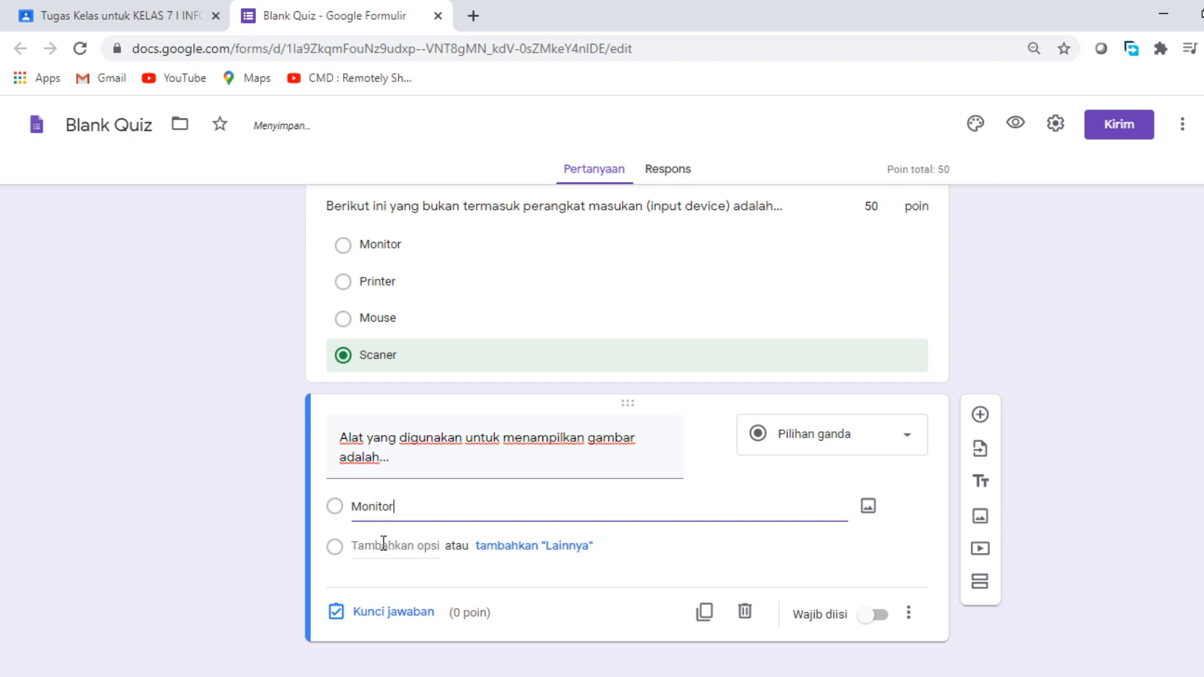
# Add the answer options "Mouse", "Keyboard" and "Scener" to the second question.
pyautogui.click(381, 546)
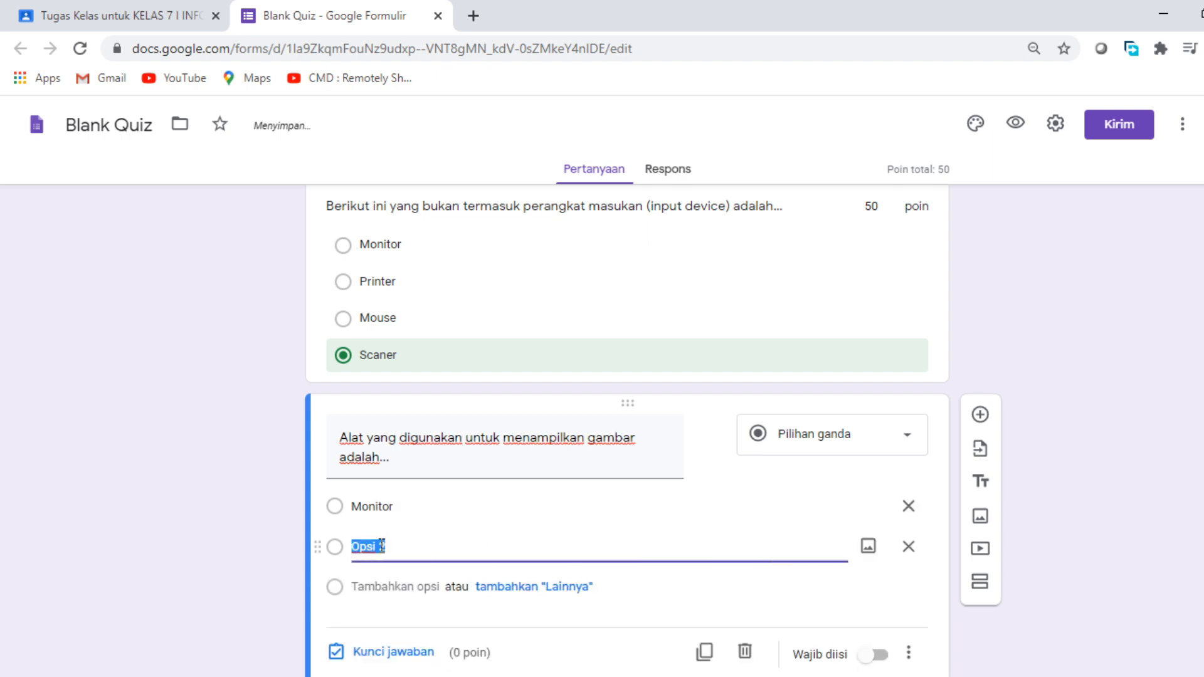
pyautogui.press('BackSpace')
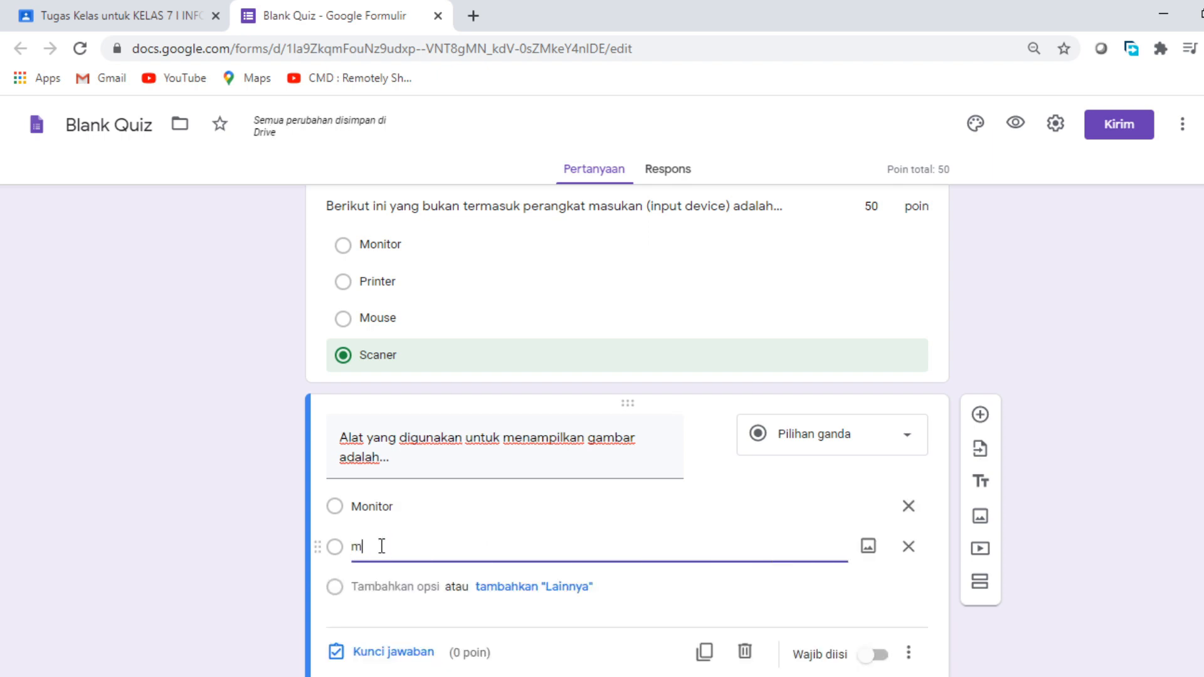
pyautogui.write('Mouse')
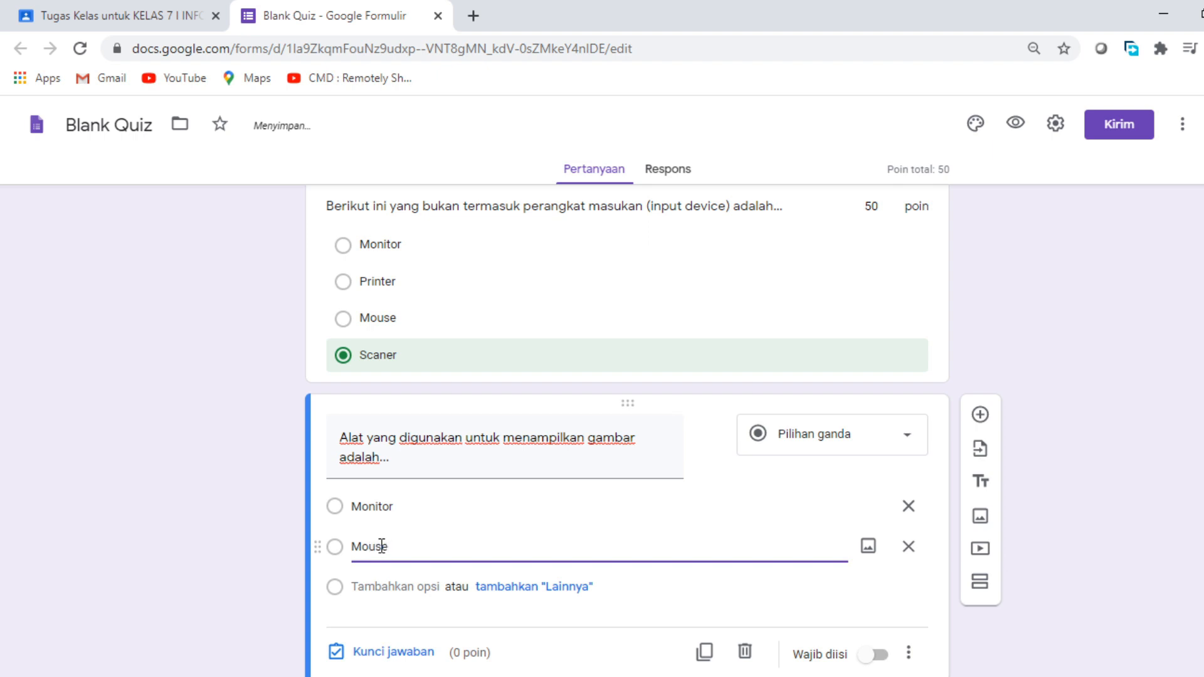
pyautogui.click(376, 588)
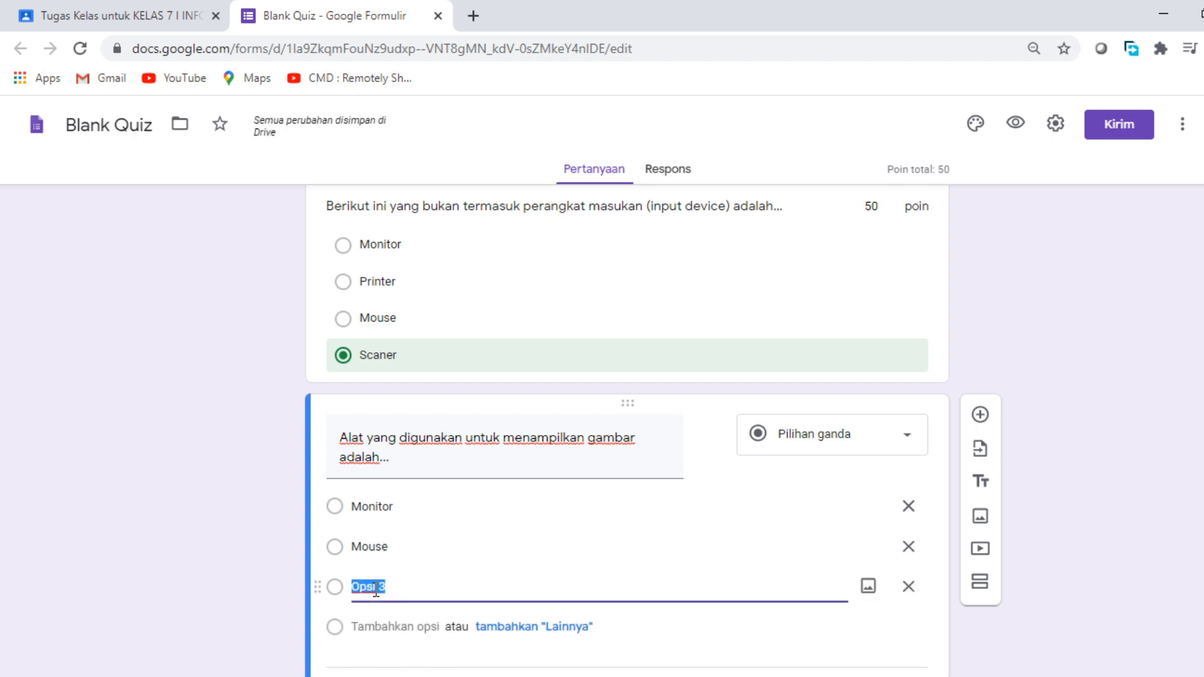
pyautogui.write('key')
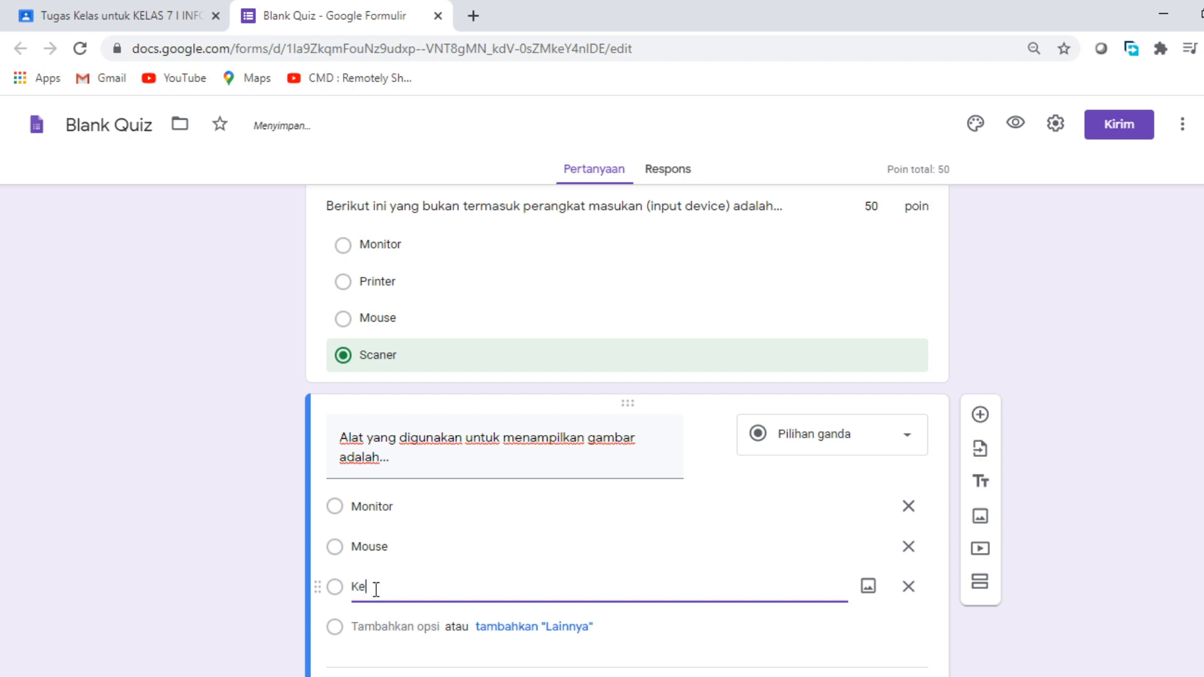
pyautogui.write('yboard')
pyautogui.click(379, 627)
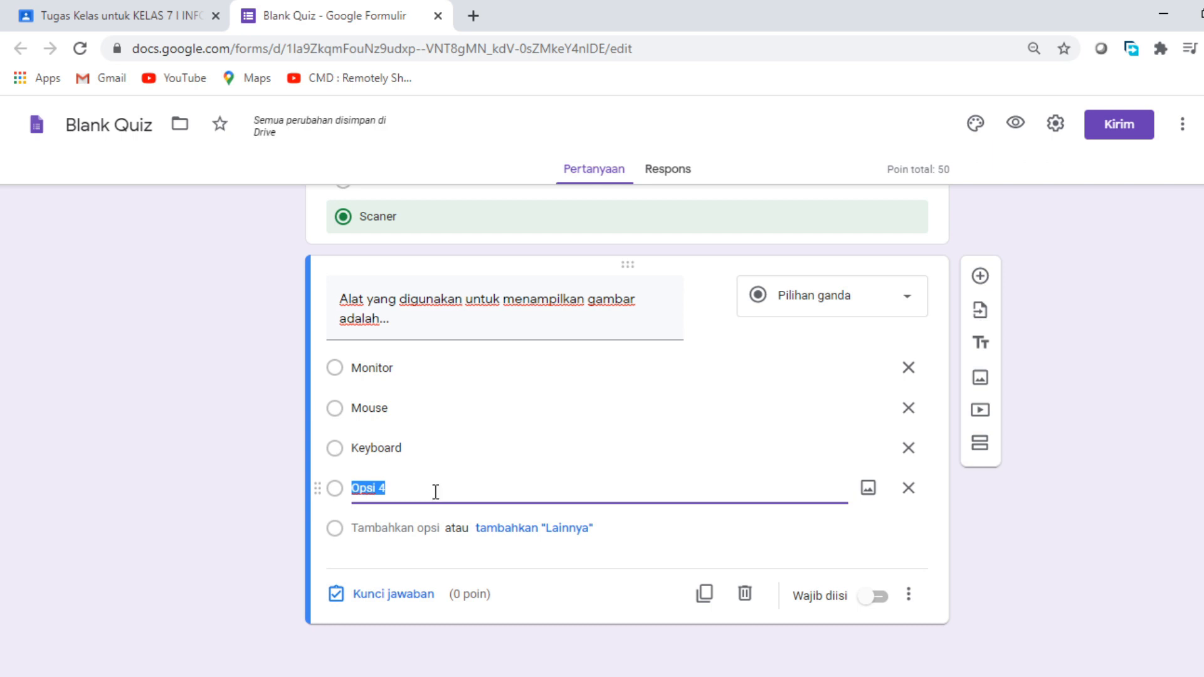
pyautogui.write('Scener')
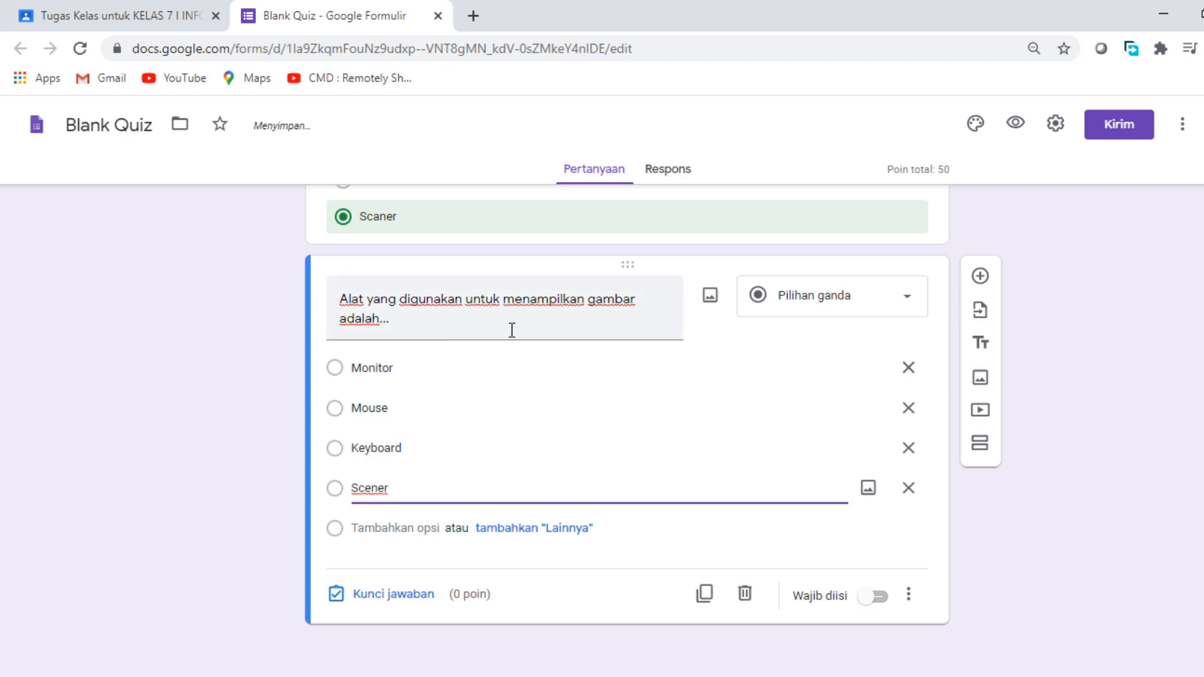
# Mark Monitor as the correct answer in the second question's answer key and set its score to 50 points.
pyautogui.click(388, 591)
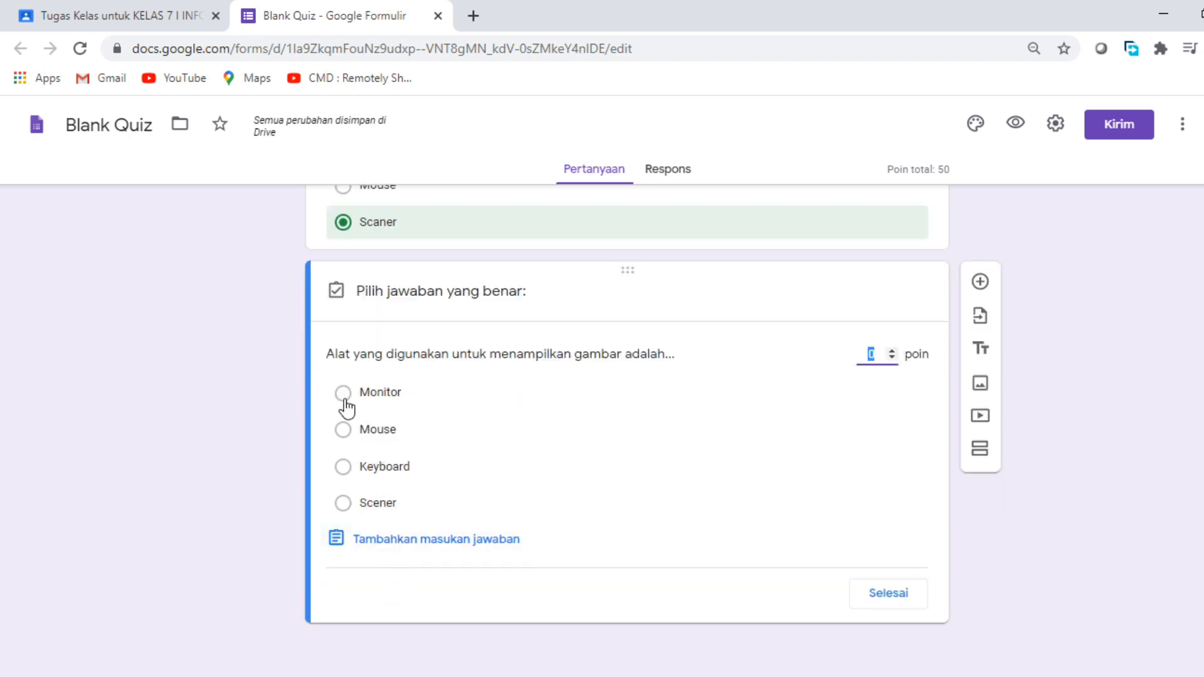
pyautogui.click(343, 395)
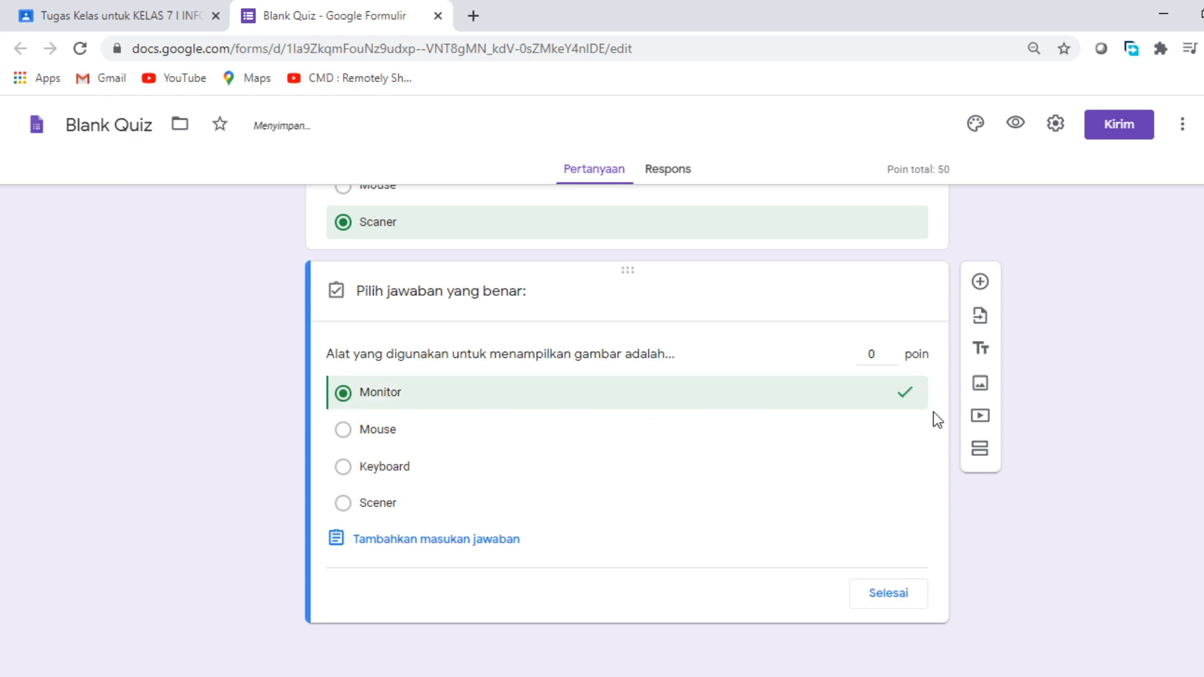
pyautogui.click(877, 354)
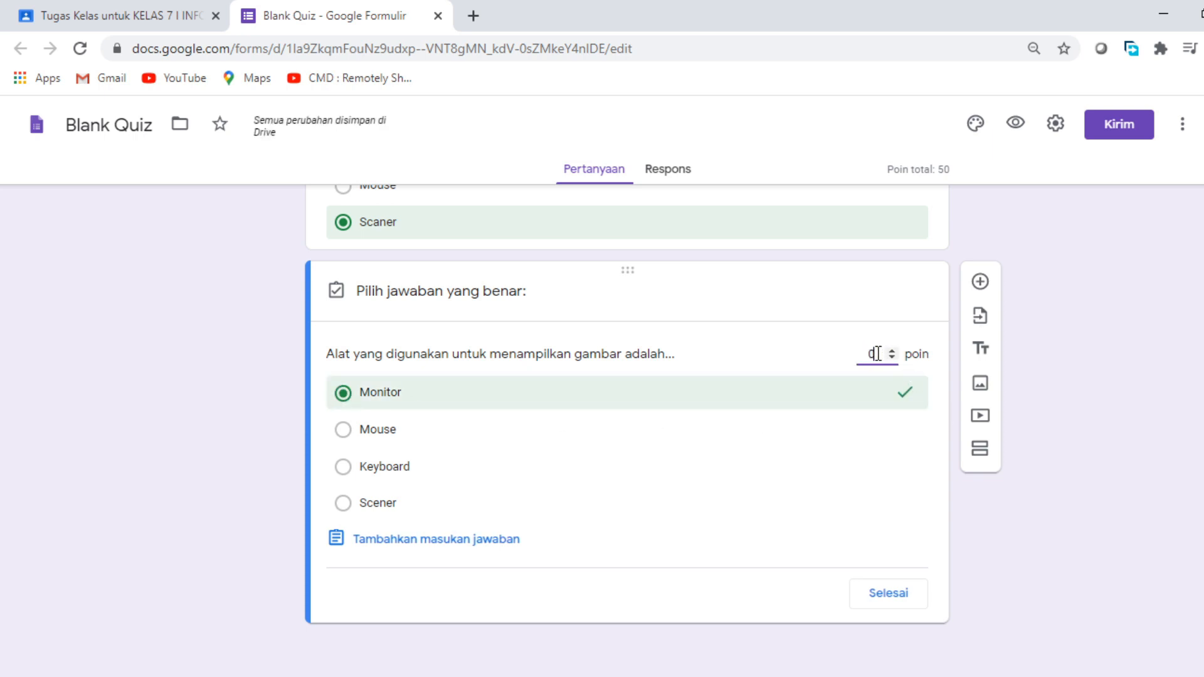
pyautogui.write('50')
pyautogui.scroll(3, 704, 352)
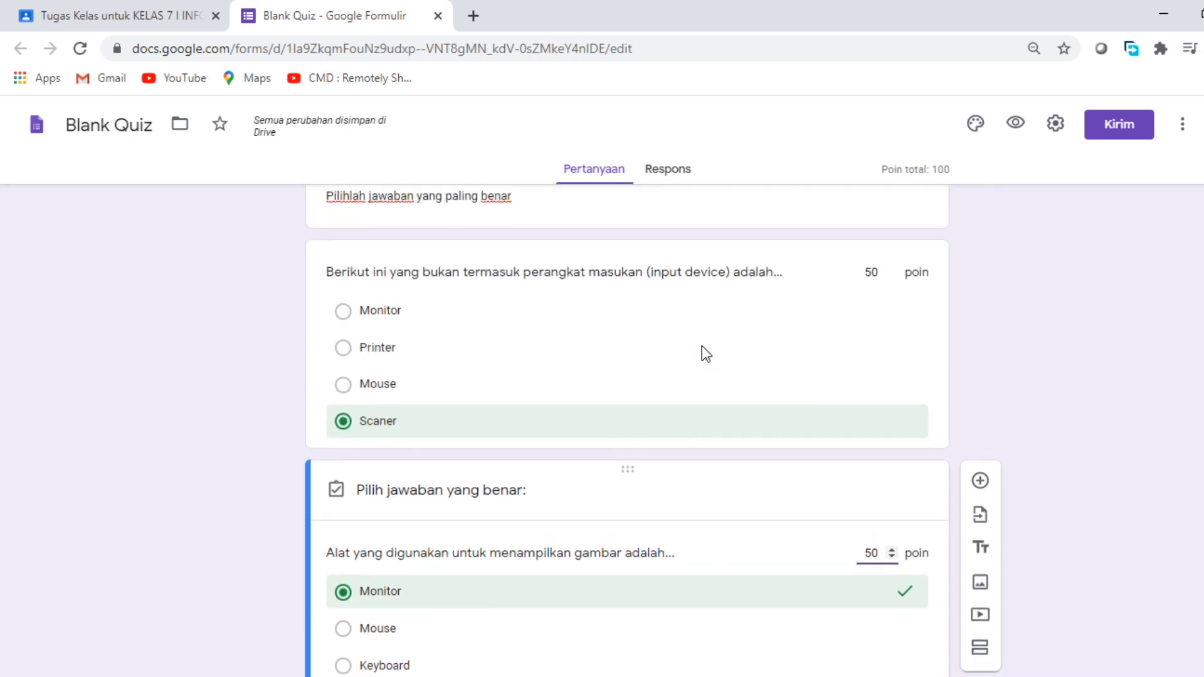
pyautogui.scroll(1, 702, 347)
pyautogui.scroll(-3, 716, 361)
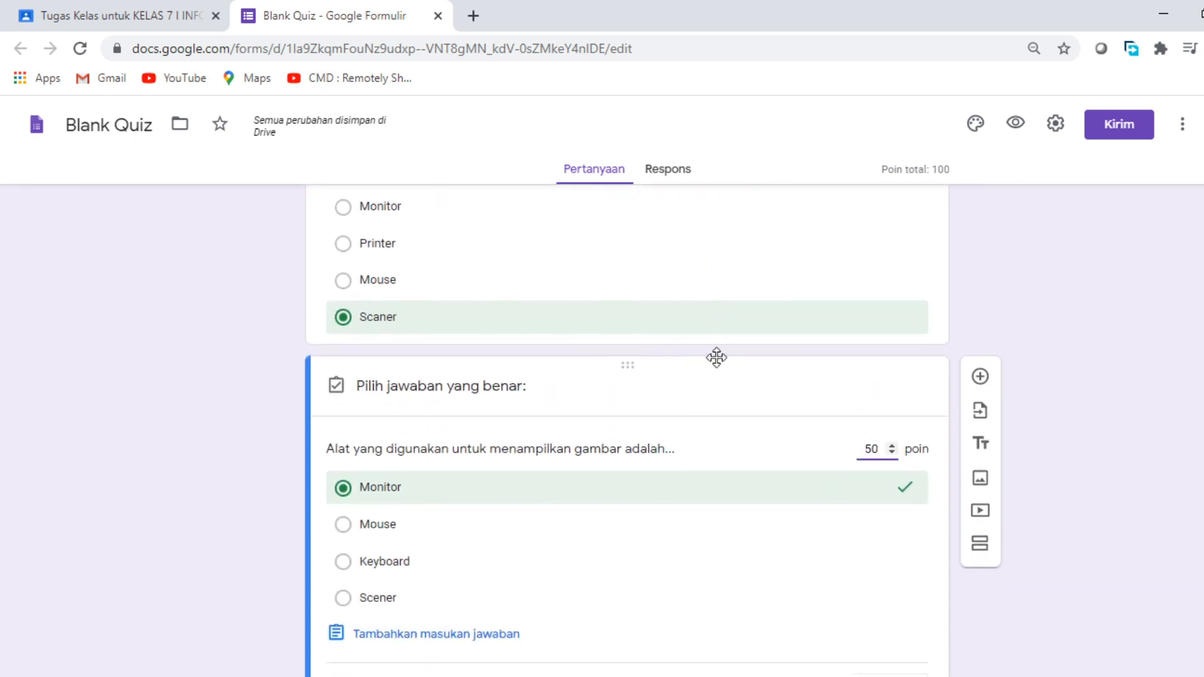
pyautogui.scroll(-1, 719, 363)
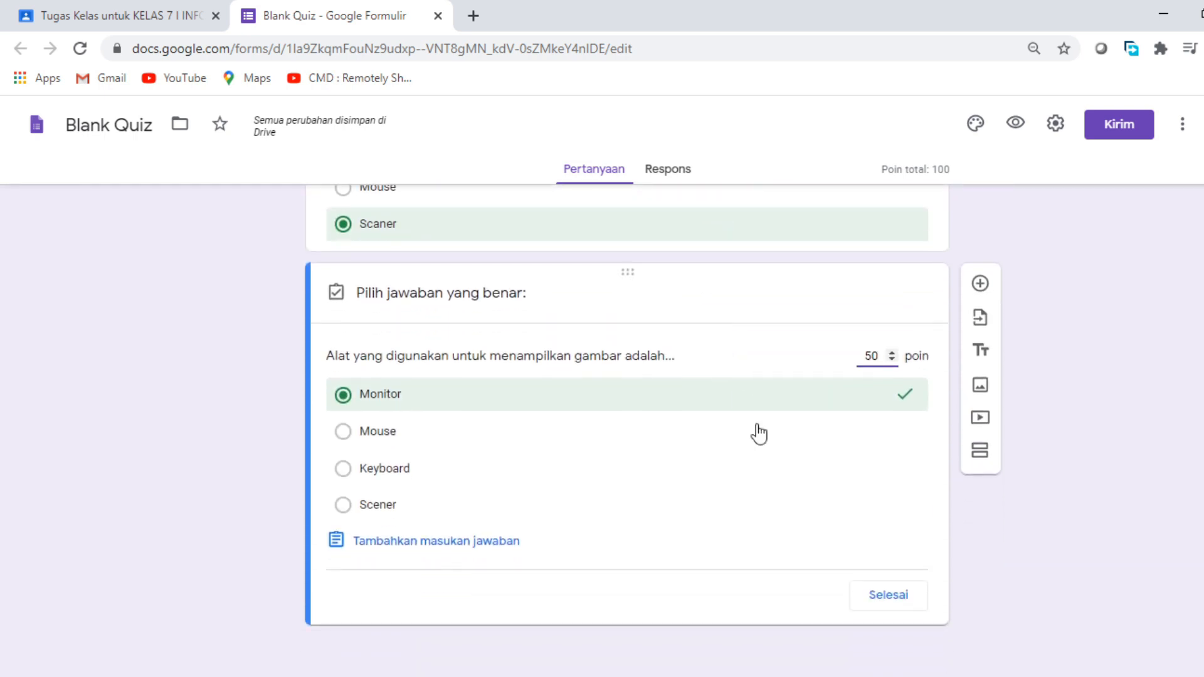
pyautogui.click(893, 602)
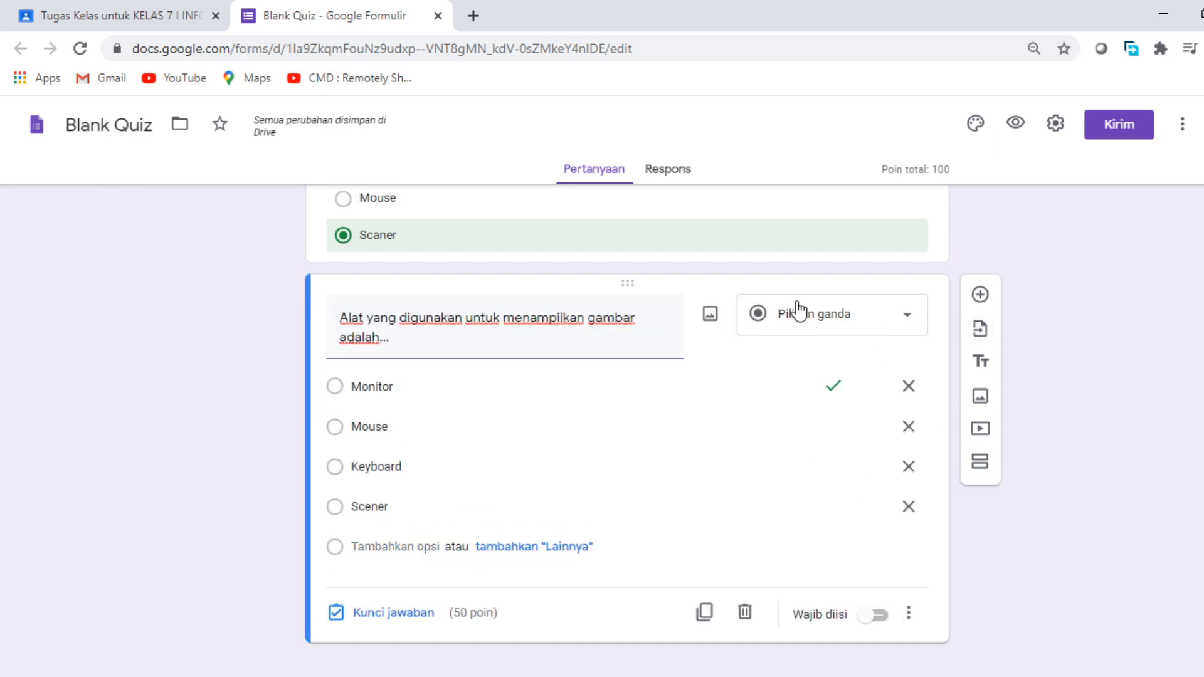
# Limit the quiz to 1 response in the general form settings, with email collection and editing after submission left off.
pyautogui.scroll(3, 799, 309)
pyautogui.scroll(2, 1014, 285)
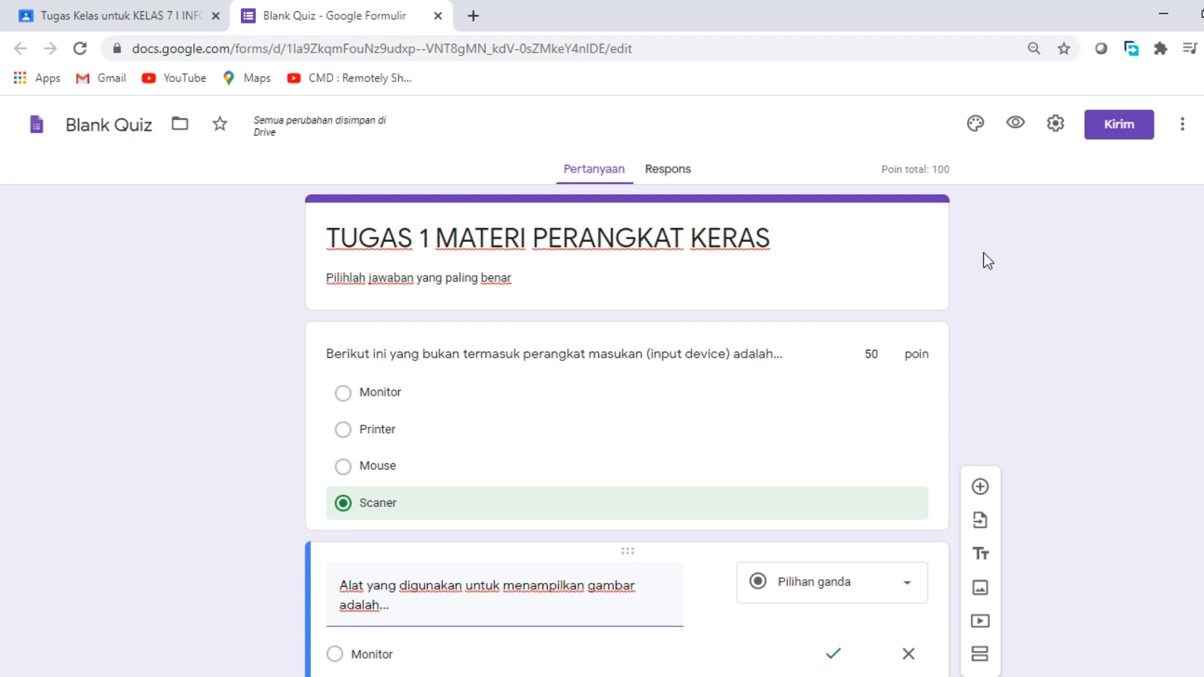
pyautogui.click(1056, 125)
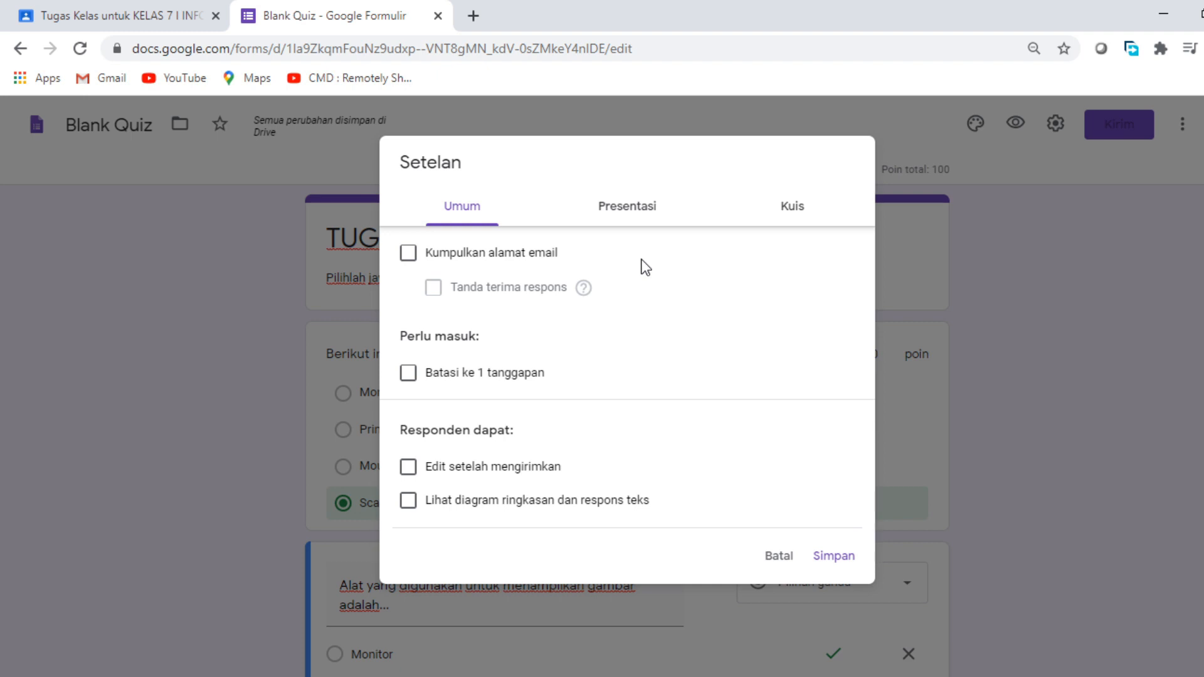
pyautogui.click(409, 253)
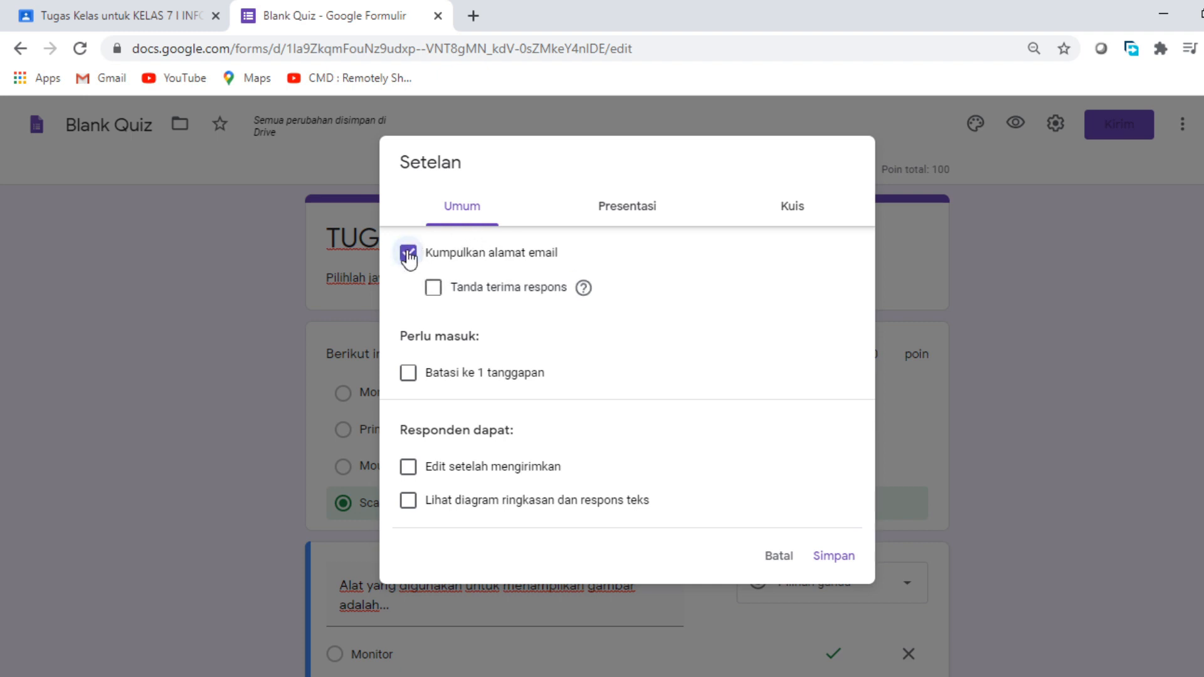
pyautogui.click(409, 253)
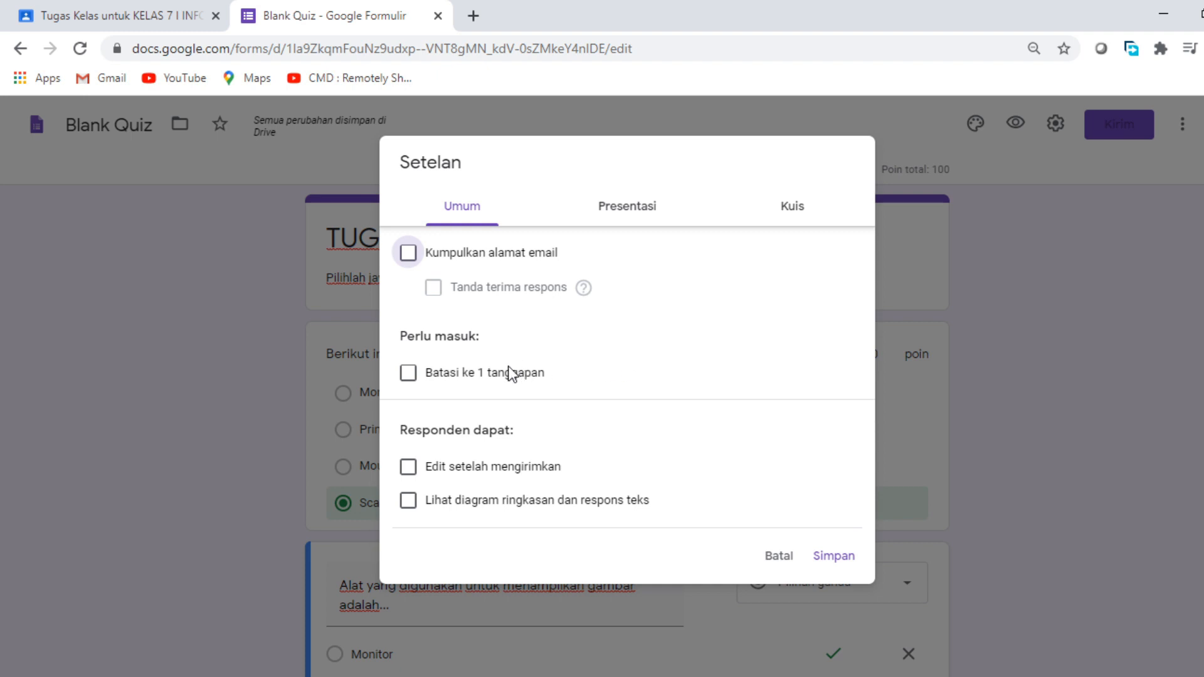
pyautogui.click(407, 377)
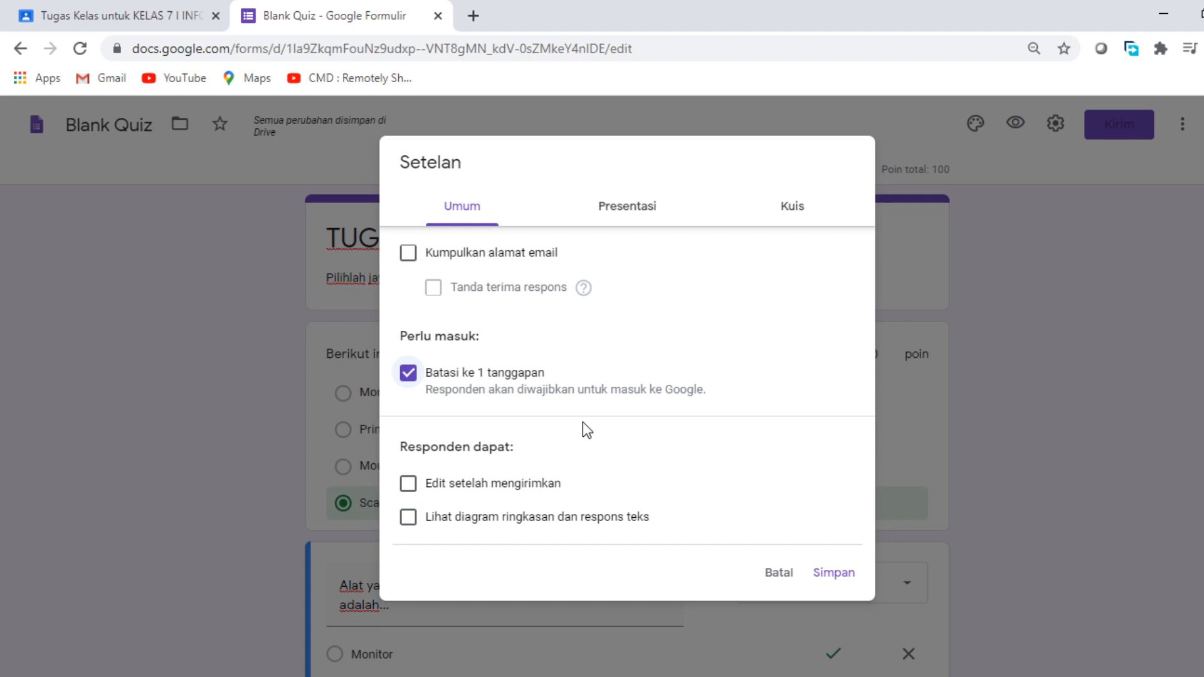
pyautogui.click(411, 495)
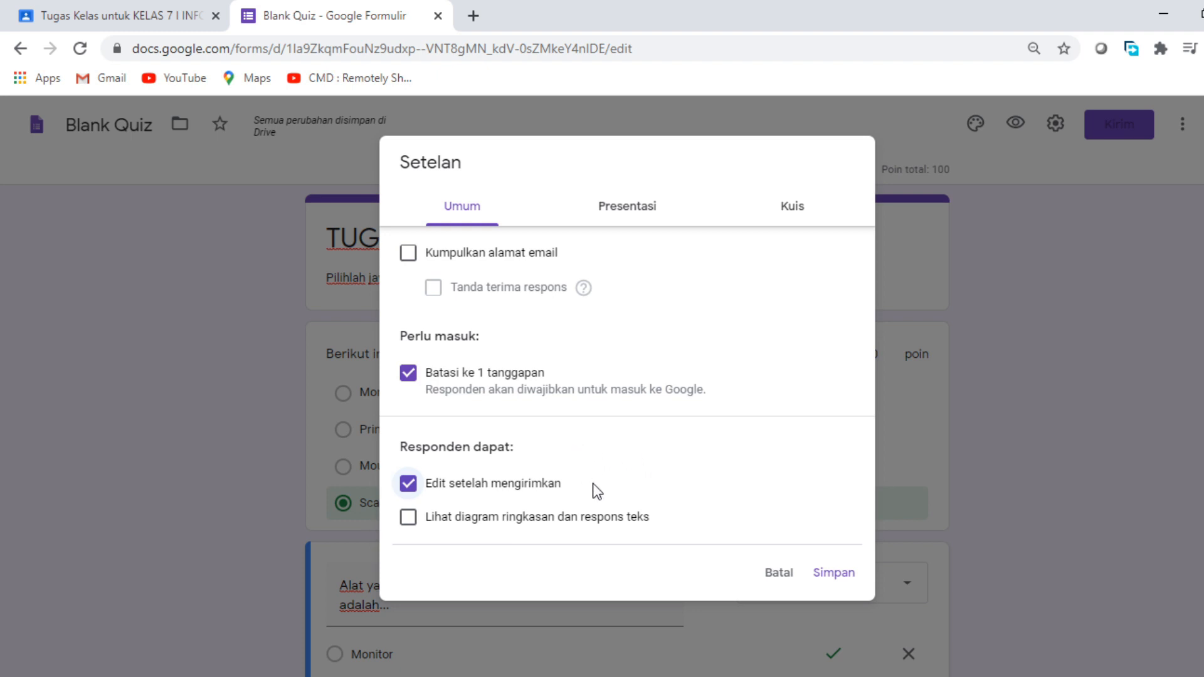
pyautogui.click(408, 486)
# Shuffle the question order and set grades to be released manually after review in the form settings.
pyautogui.click(631, 217)
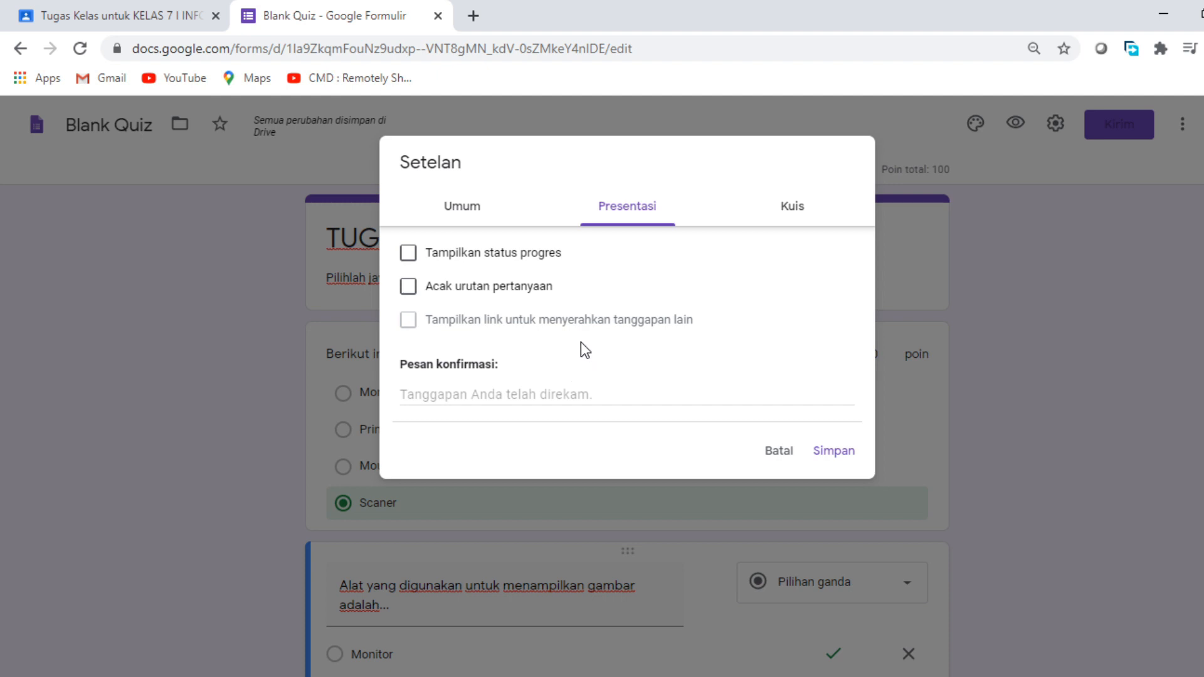
pyautogui.click(408, 288)
pyautogui.click(793, 207)
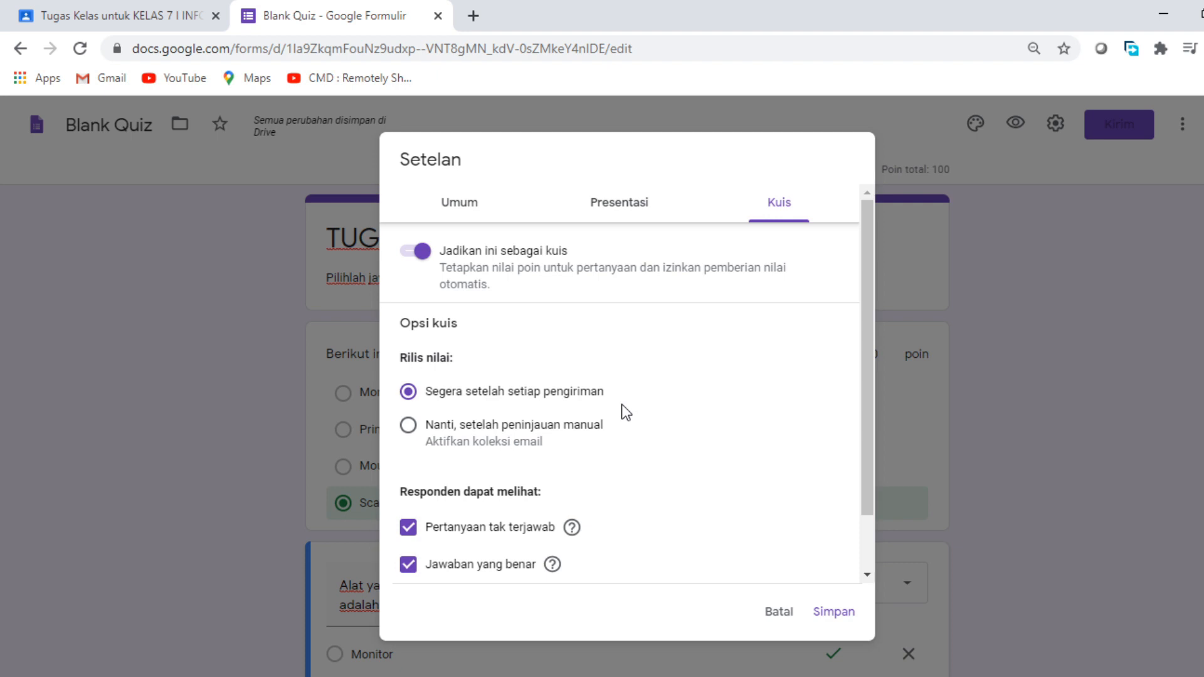
pyautogui.click(409, 426)
# Let respondents see missed questions but not the correct answers, and save the form settings.
pyautogui.click(409, 529)
pyautogui.click(410, 566)
pyautogui.click(410, 530)
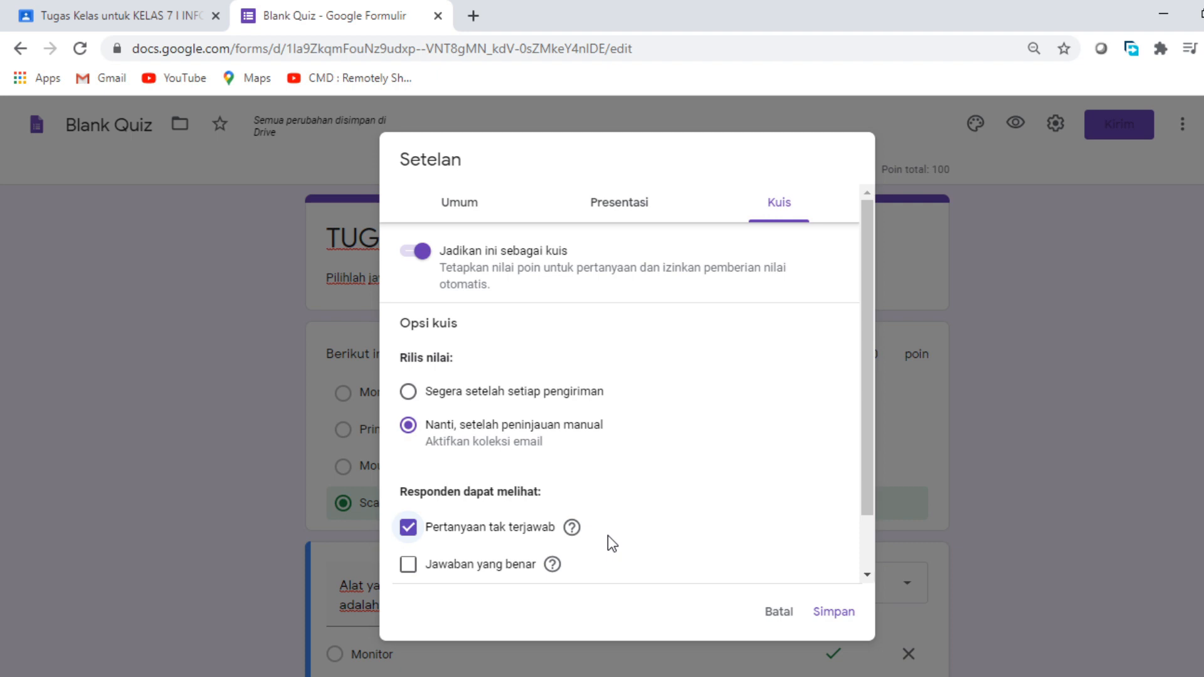
pyautogui.click(408, 565)
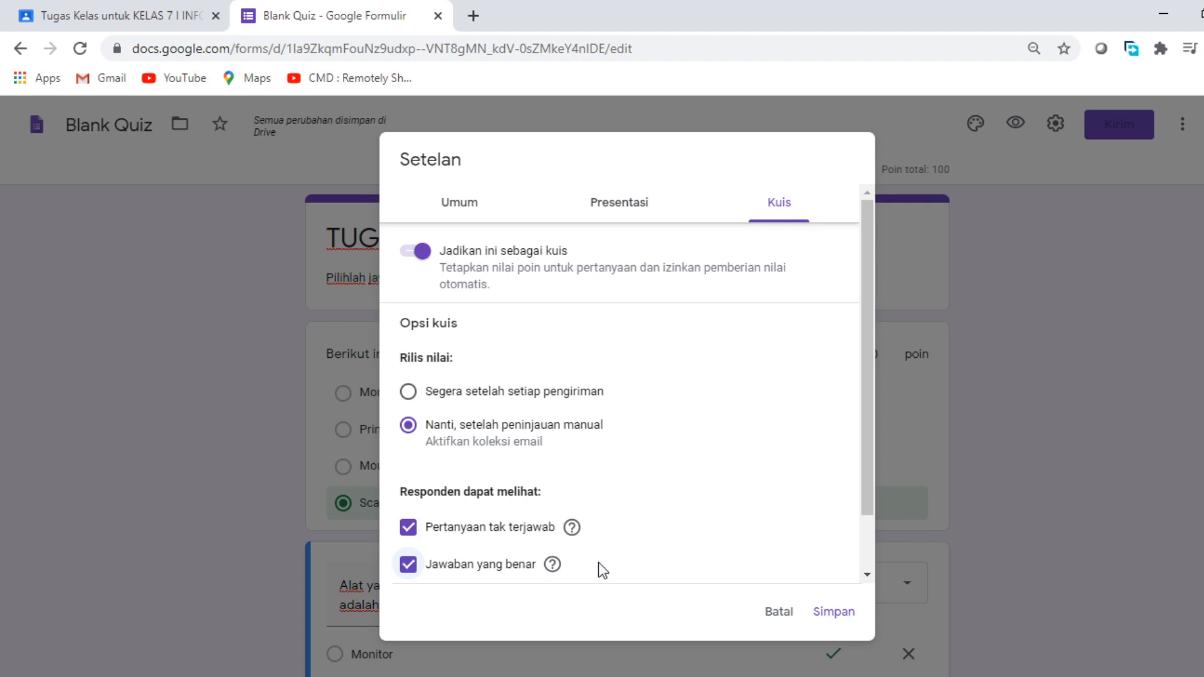
pyautogui.click(409, 566)
pyautogui.click(409, 566)
pyautogui.click(409, 564)
pyautogui.click(836, 613)
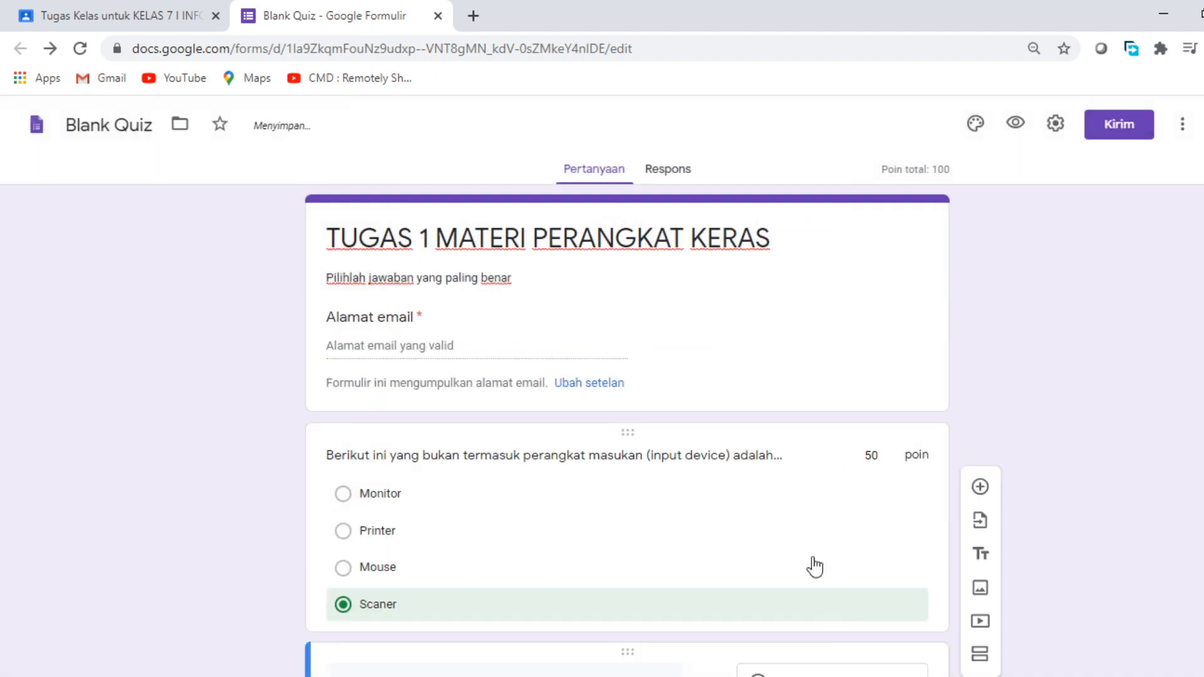
# Copy the quiz's full-length sharing link from the send options.
pyautogui.scroll(-6, 716, 337)
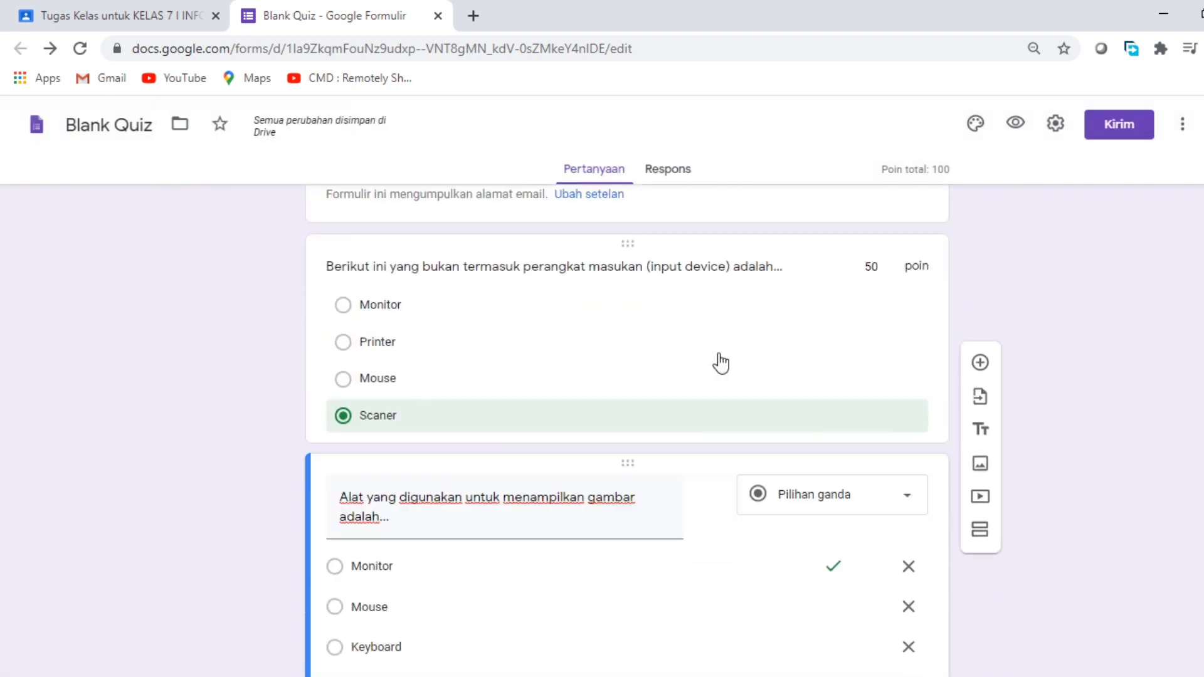
pyautogui.scroll(6, 731, 383)
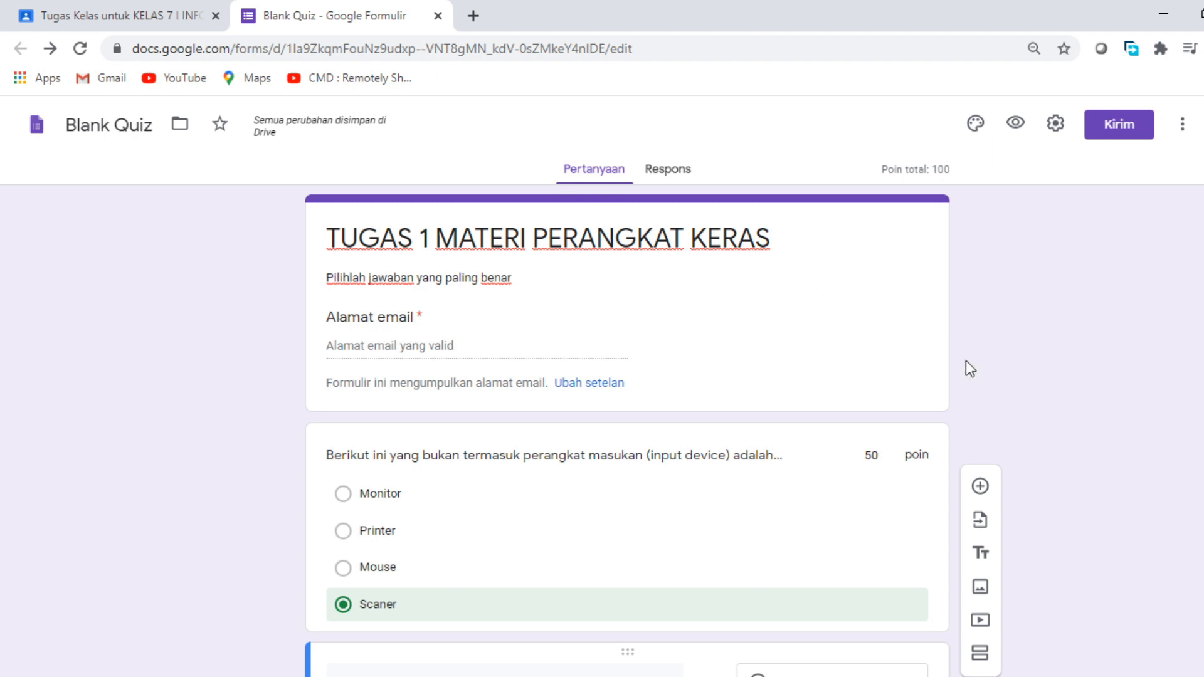
pyautogui.click(1122, 129)
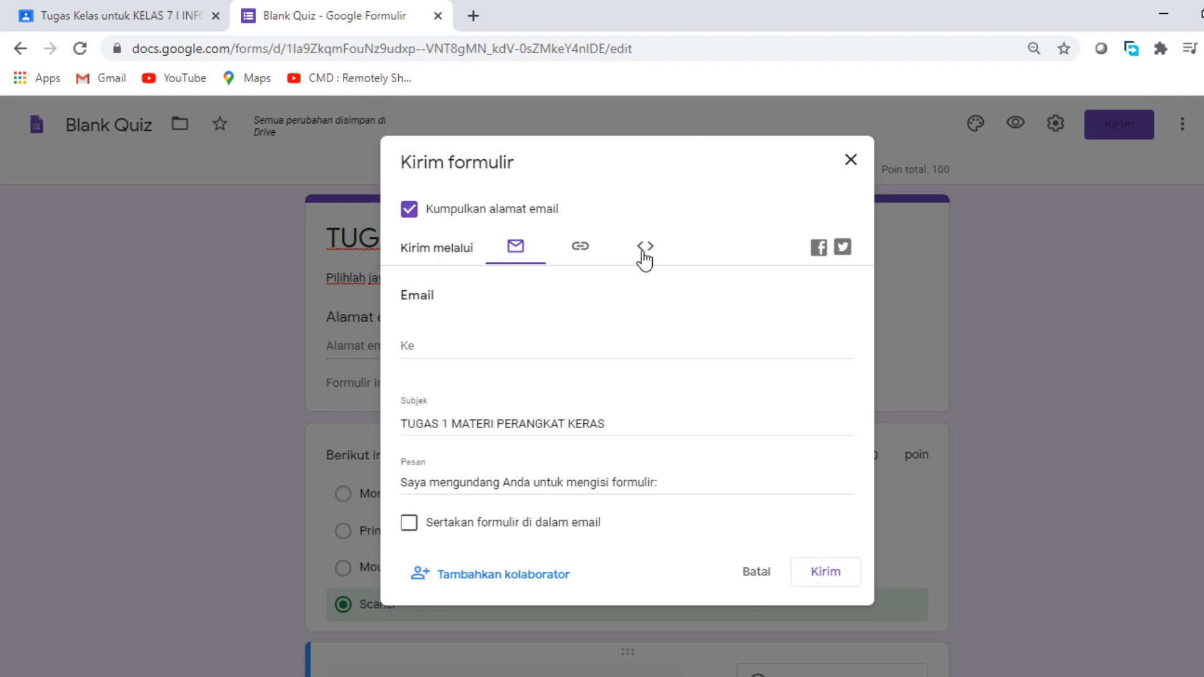
pyautogui.click(582, 250)
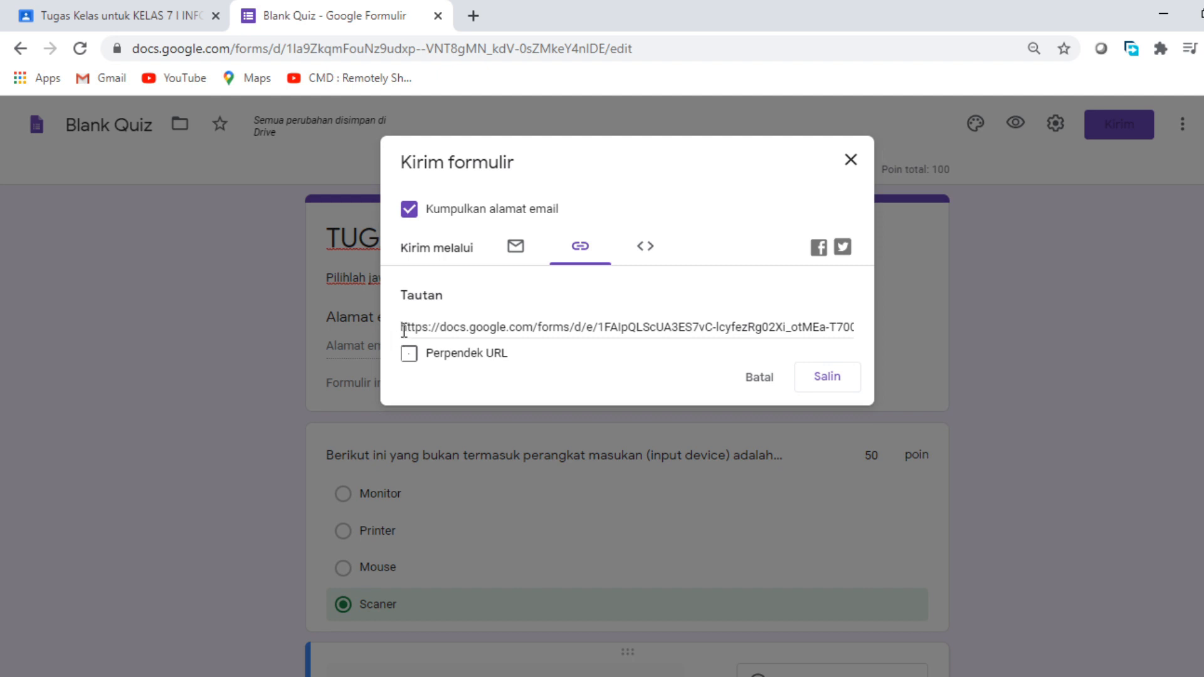
pyautogui.click(826, 379)
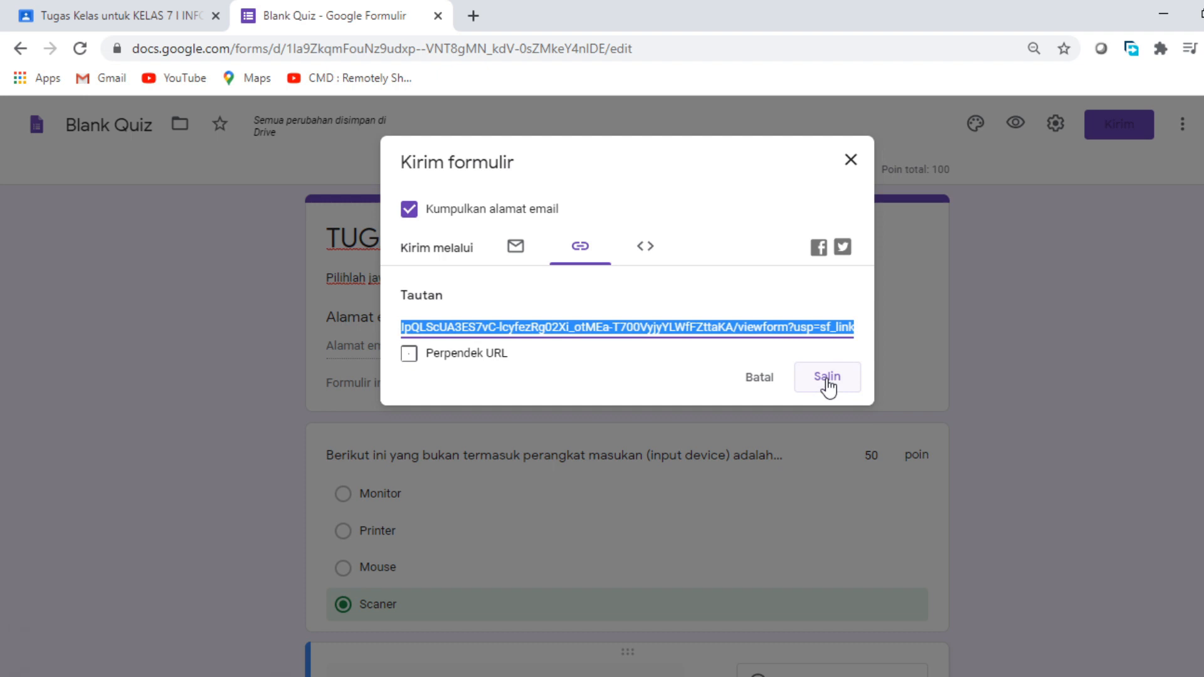
# Switch to the Google Classroom assignment and attach the copied quiz link to it.
pyautogui.click(140, 24)
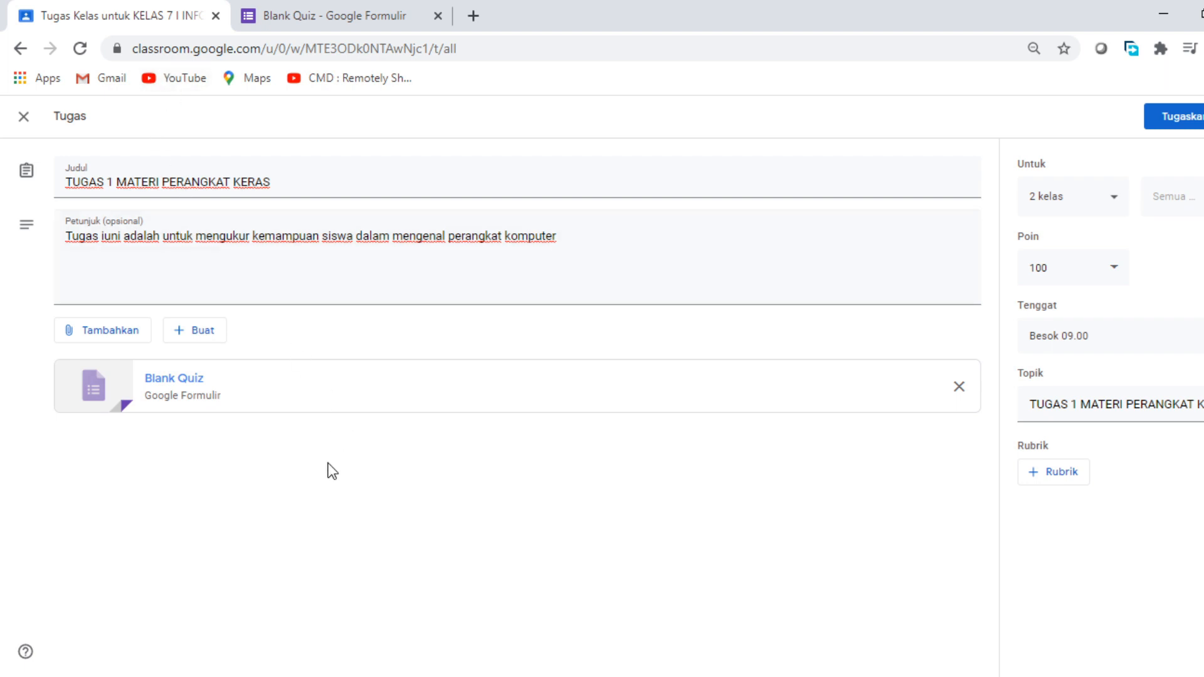
pyautogui.click(92, 338)
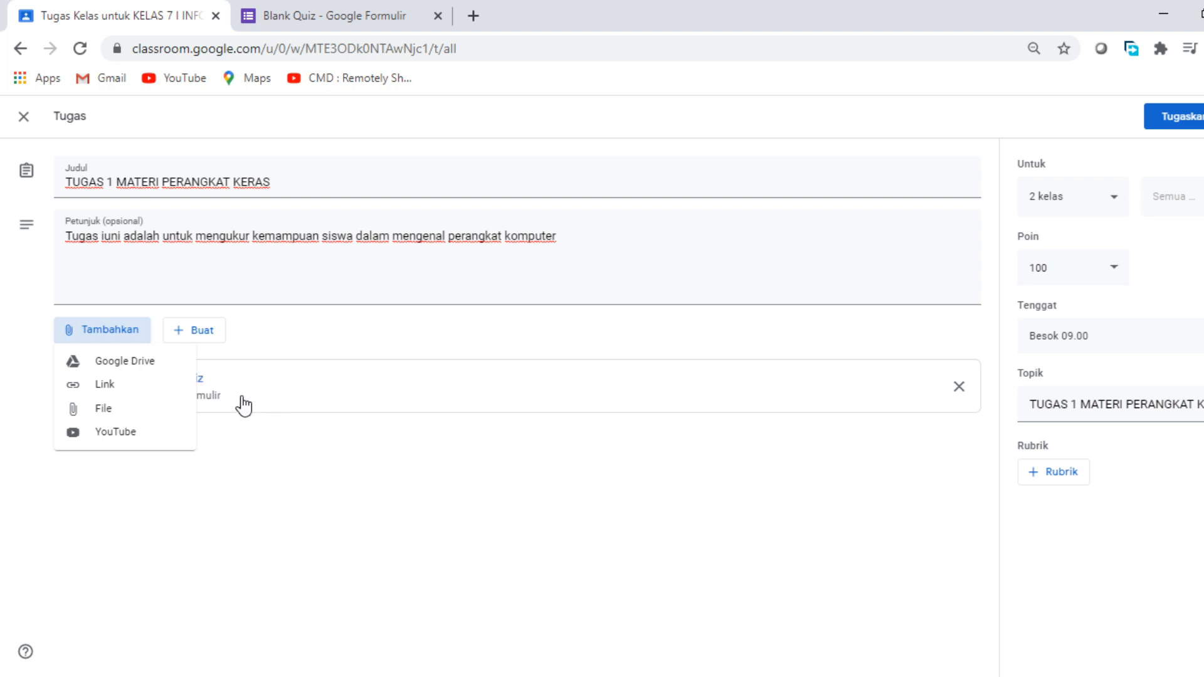
pyautogui.click(105, 389)
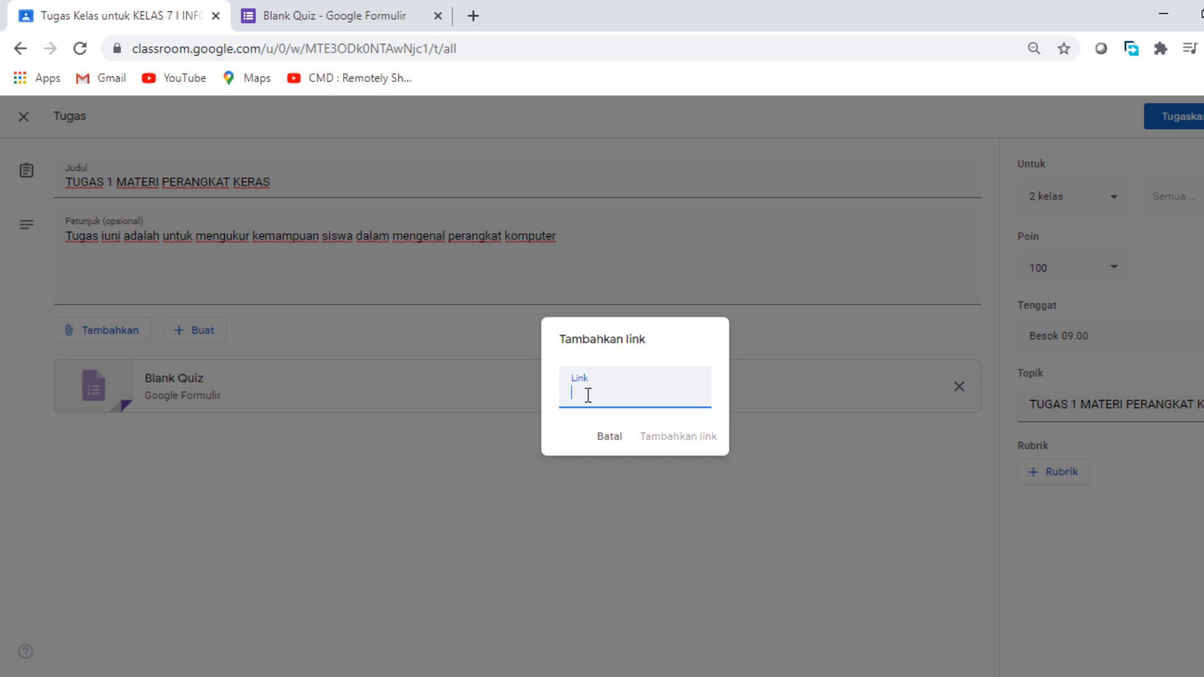
pyautogui.click(326, 13)
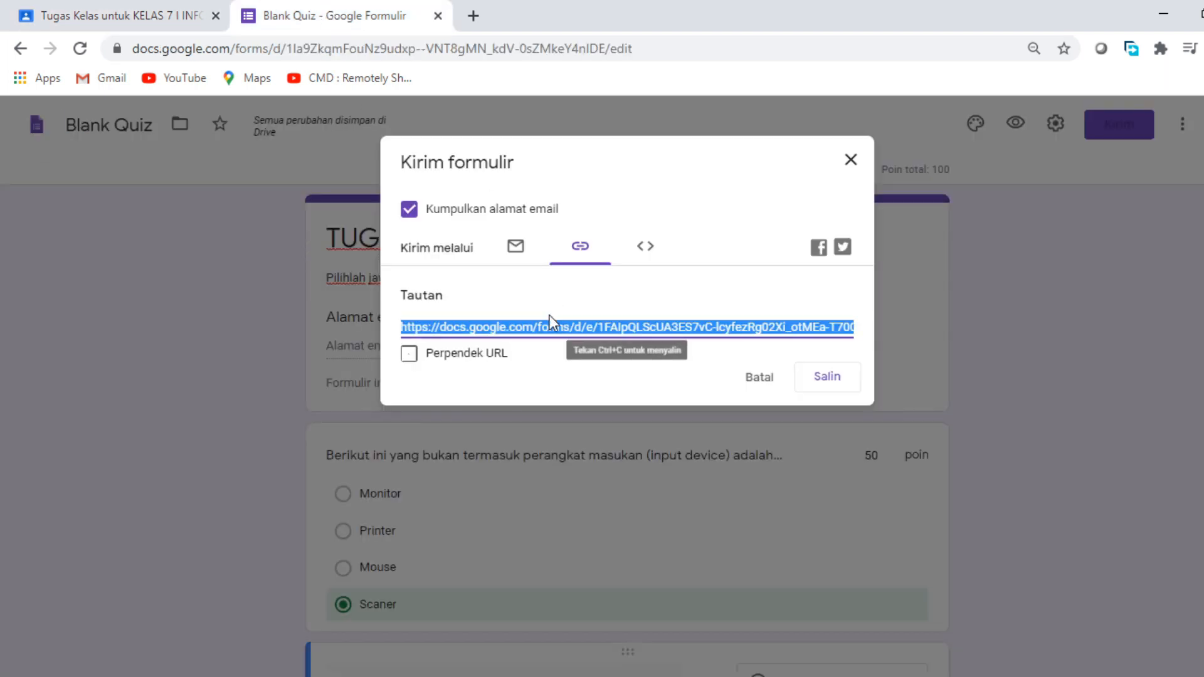
pyautogui.click(148, 12)
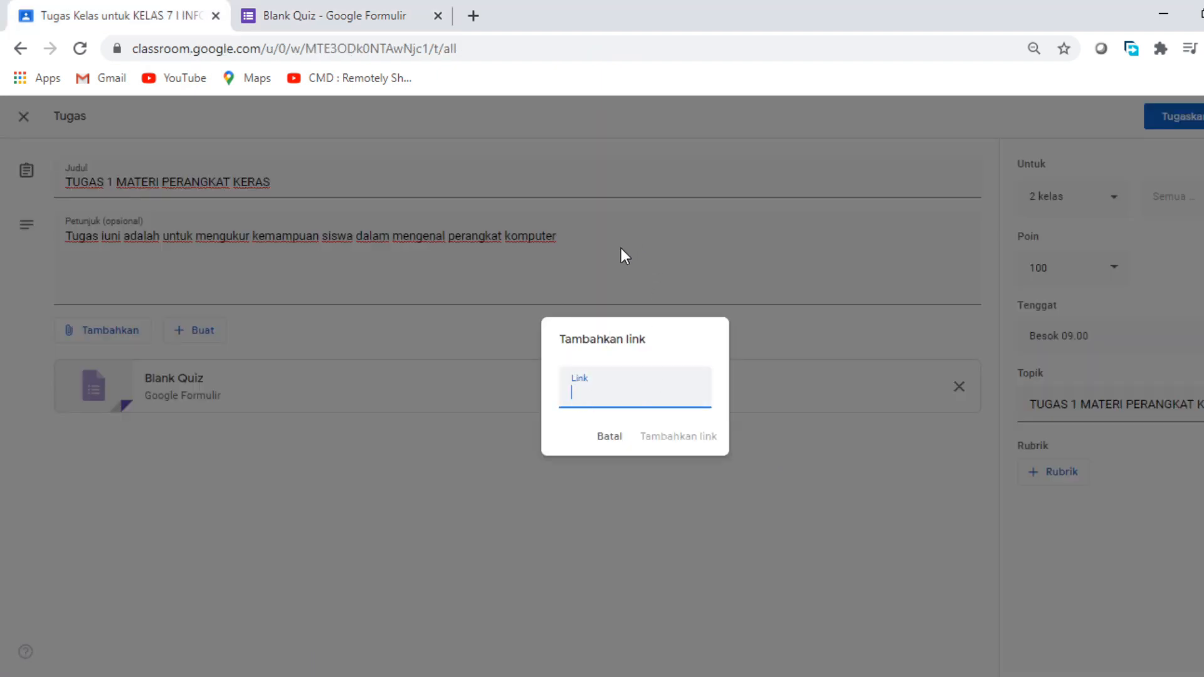
pyautogui.hotkey('ctrl', 'v')
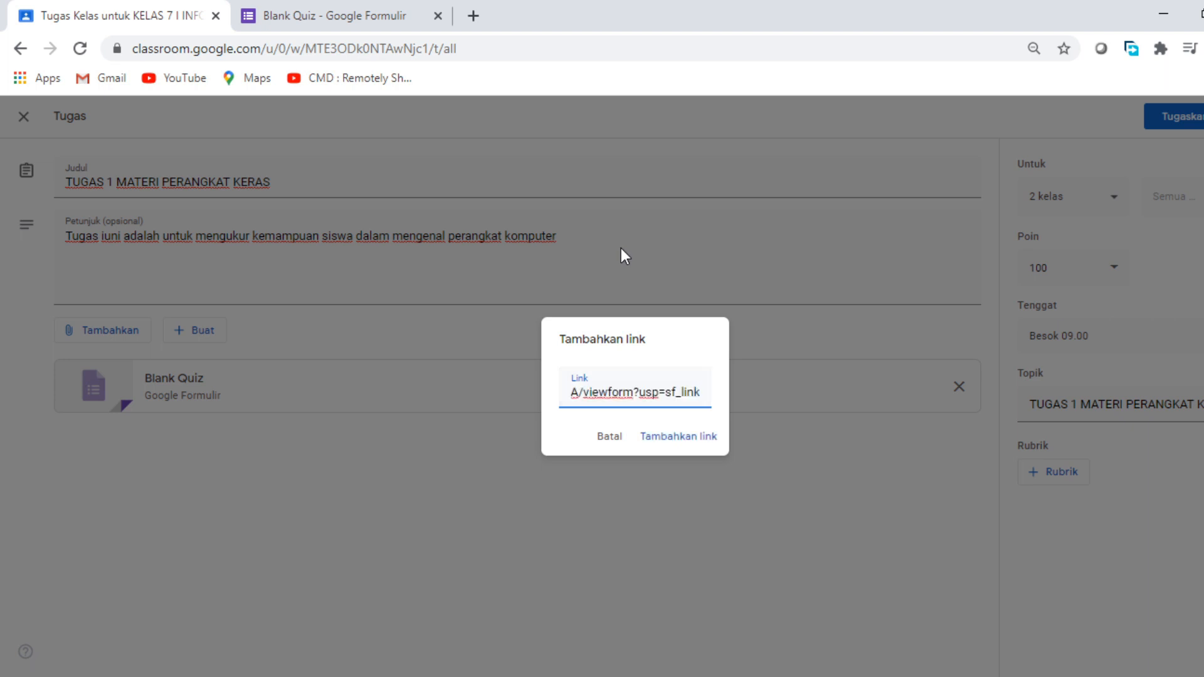
pyautogui.click(657, 439)
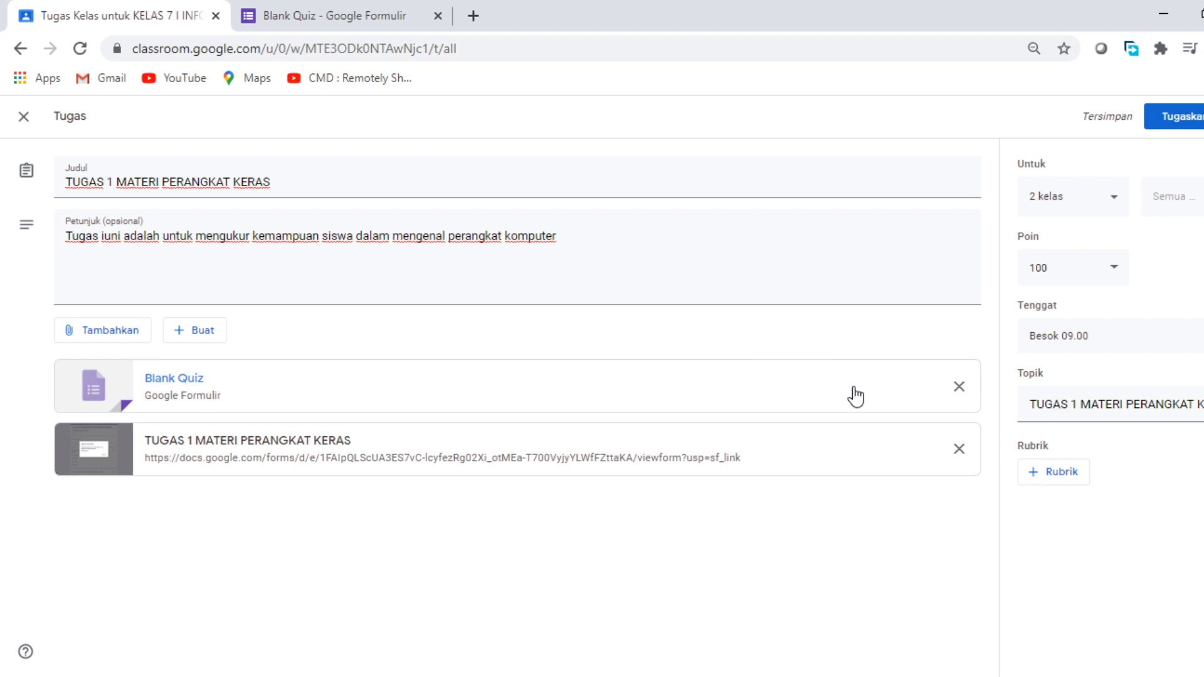
# Remove the Blank Quiz form attachment and post the assignment to the classes.
pyautogui.click(960, 387)
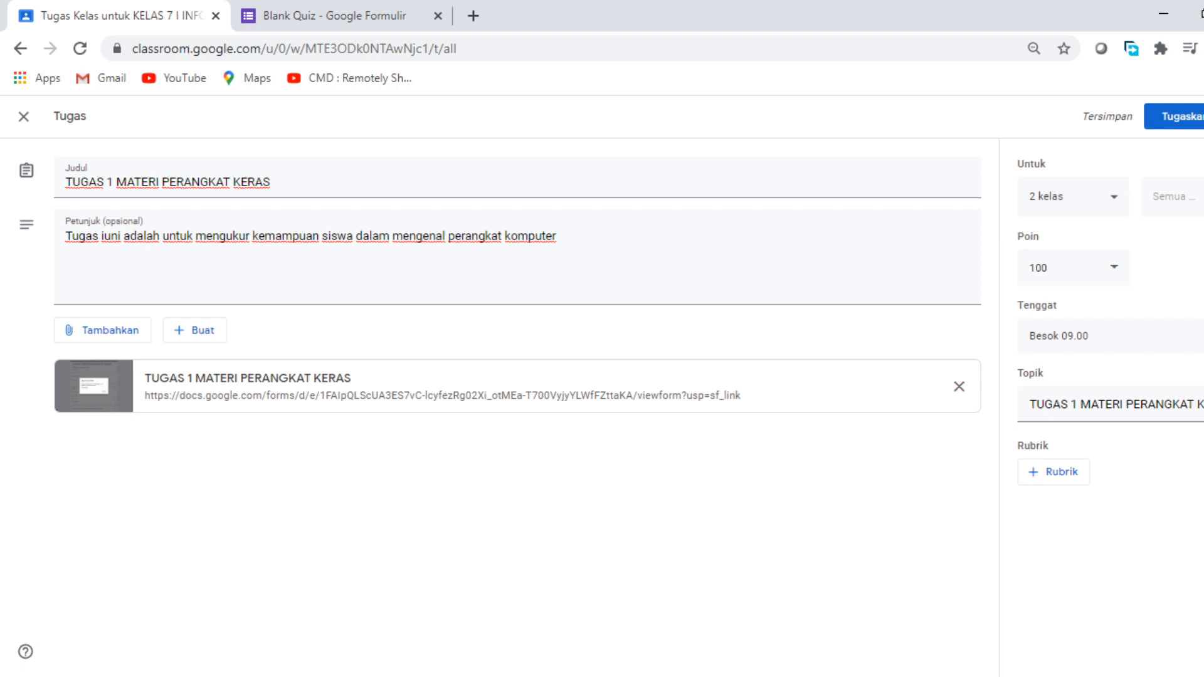
pyautogui.click(1203, 117)
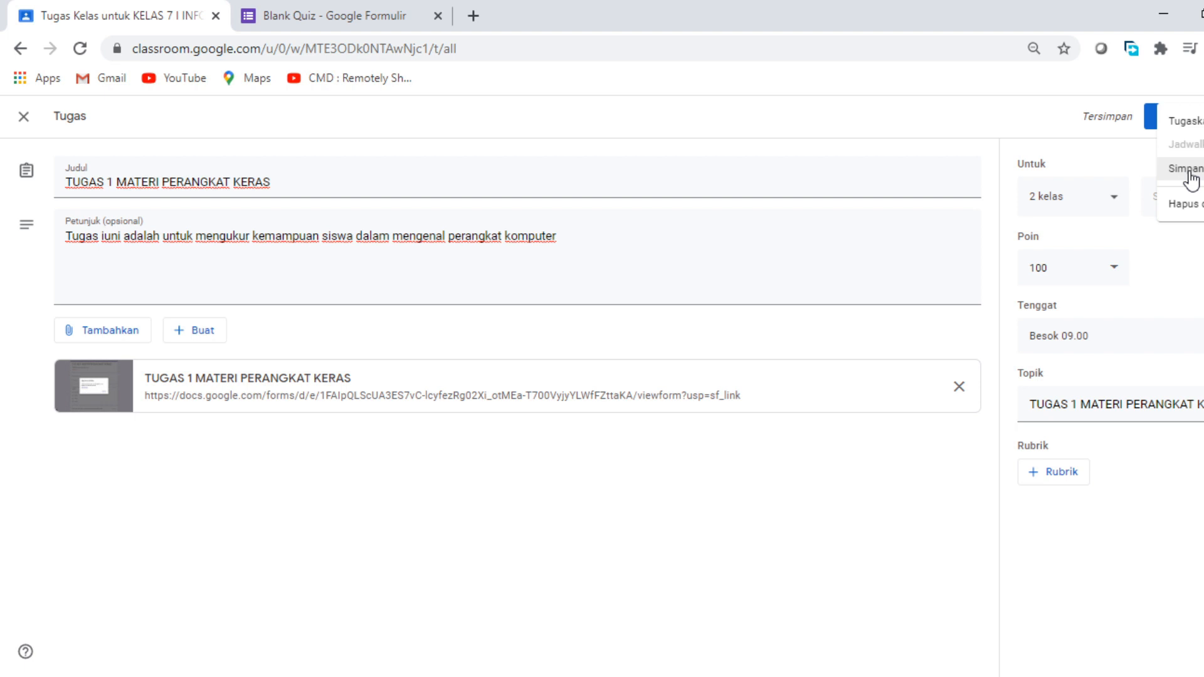
pyautogui.click(1060, 130)
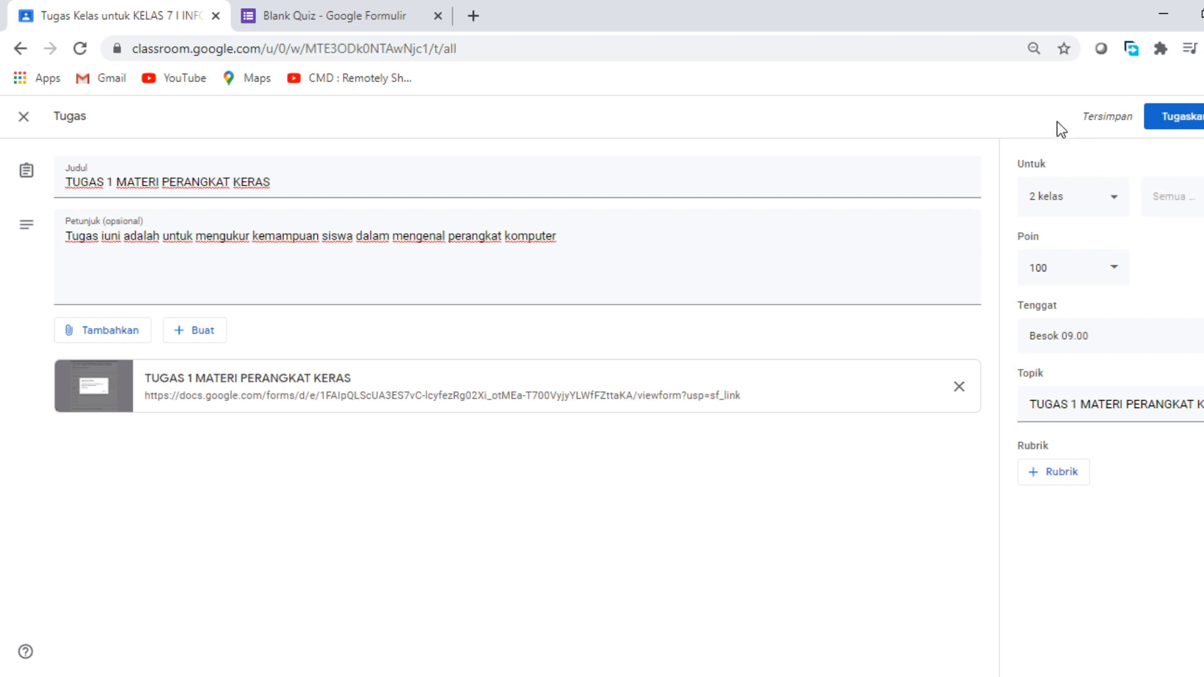
pyautogui.click(1181, 123)
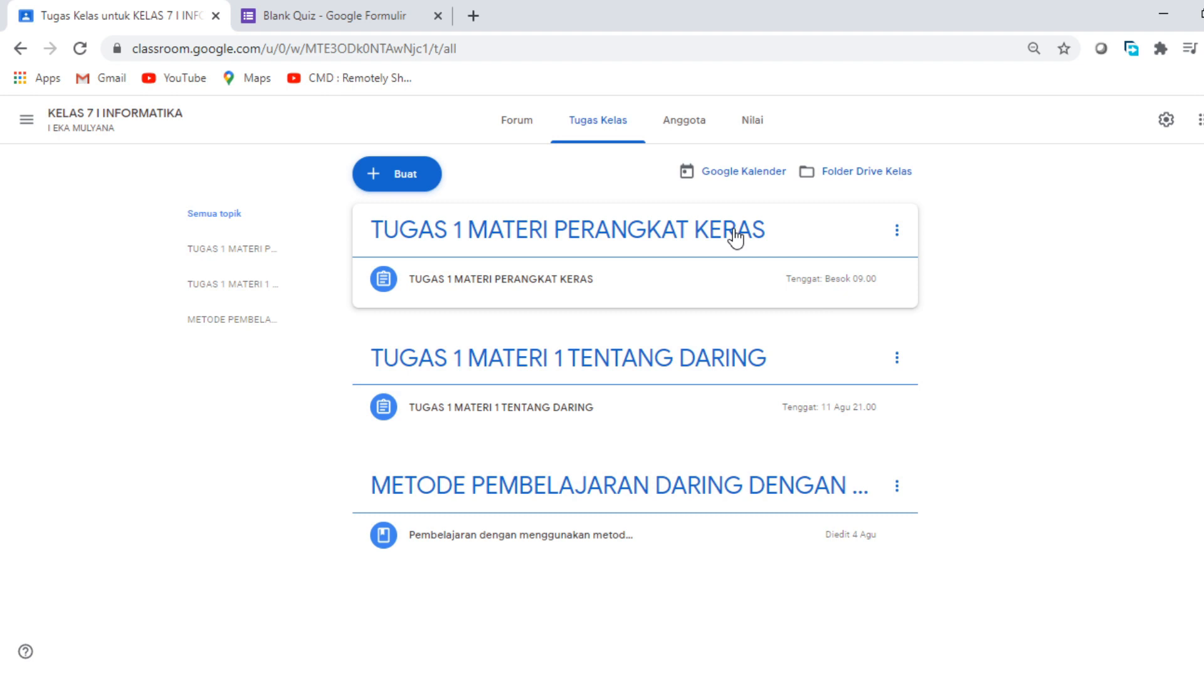
# Open the quiz from the posted TUGAS 1 MATERI PERANGKAT KERAS assignment, review its questions, and close the quiz editor.
pyautogui.click(522, 234)
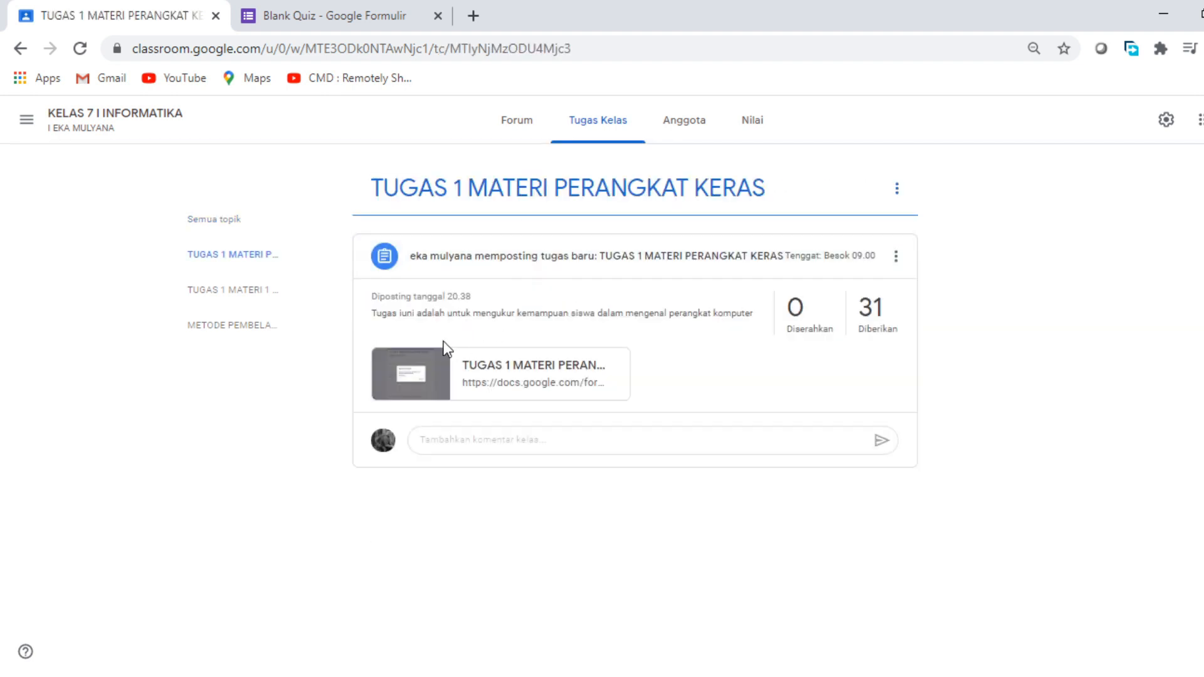
pyautogui.click(422, 377)
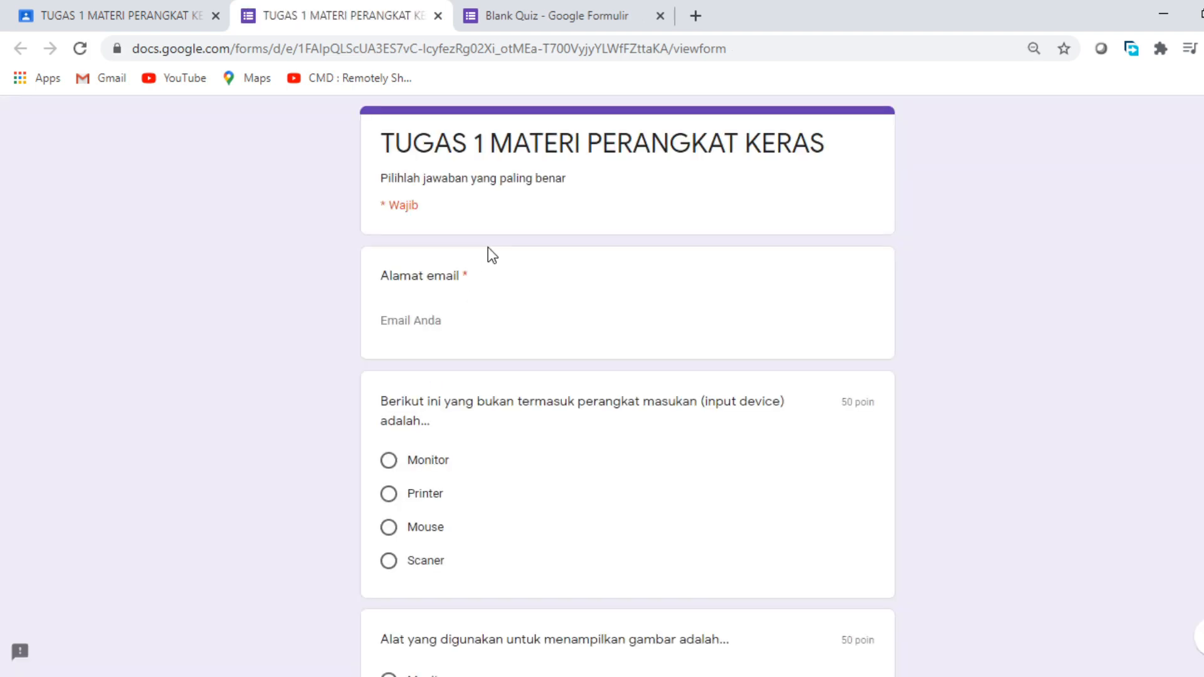
pyautogui.scroll(-5, 690, 416)
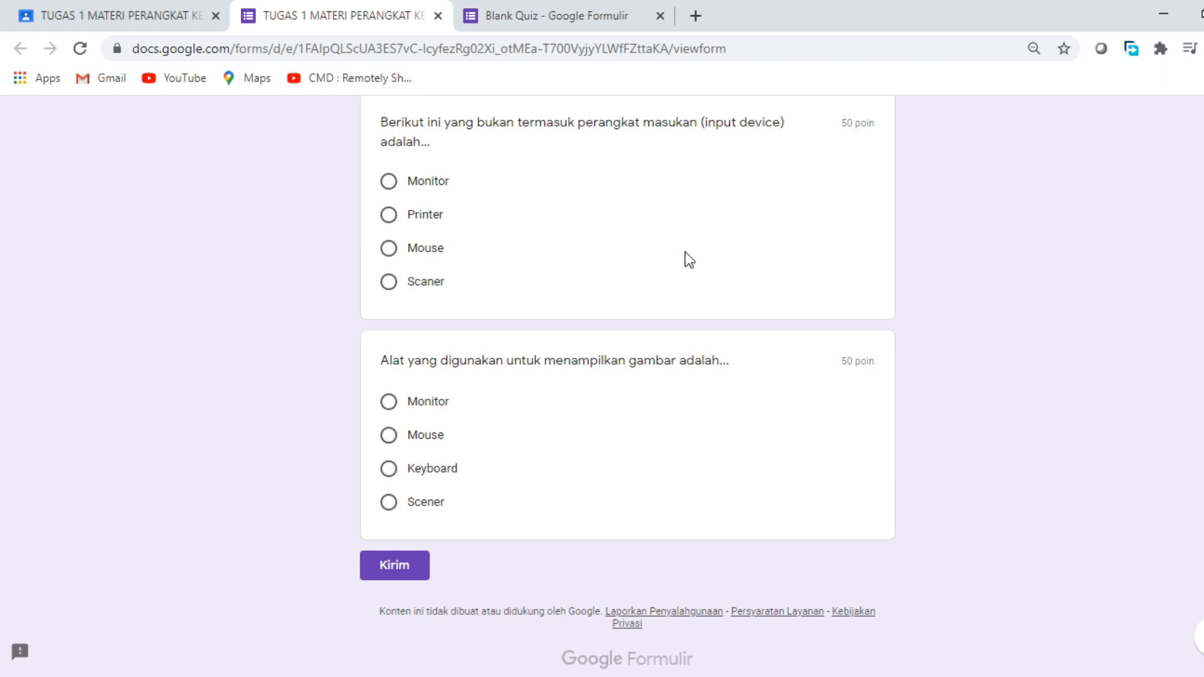
pyautogui.scroll(5, 686, 253)
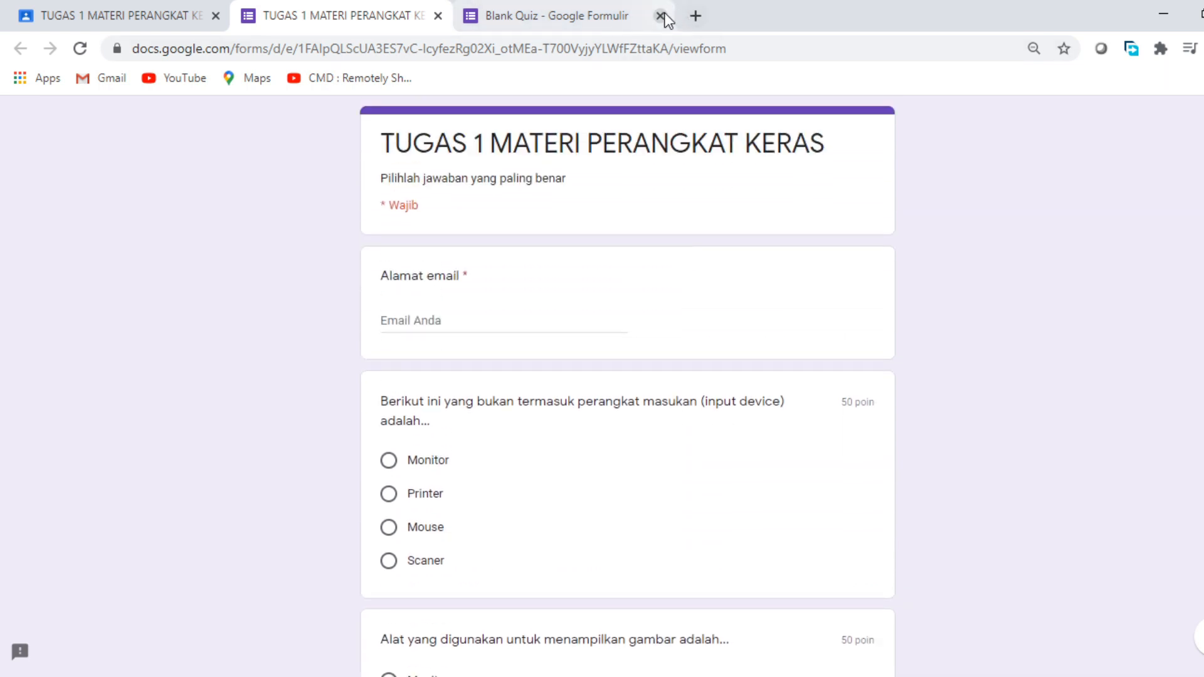
pyautogui.click(659, 15)
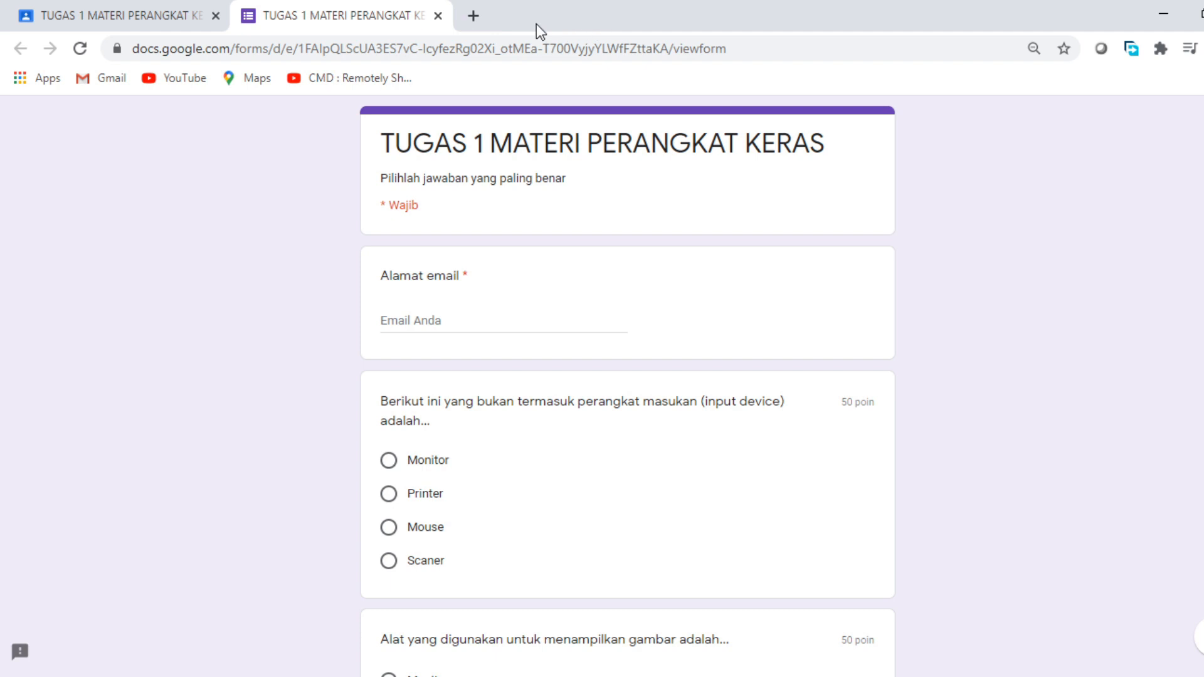
# Return to Google Classroom, check the class member list, and view the hardware assignment's submission status.
pyautogui.click(157, 18)
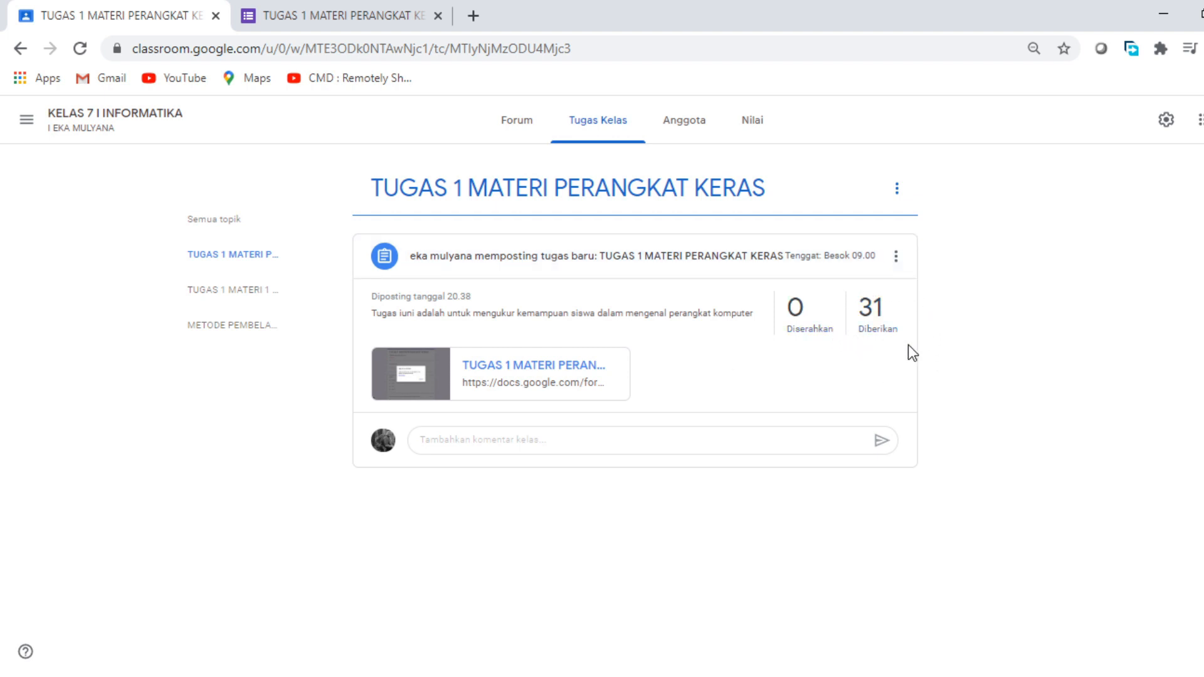
pyautogui.click(687, 120)
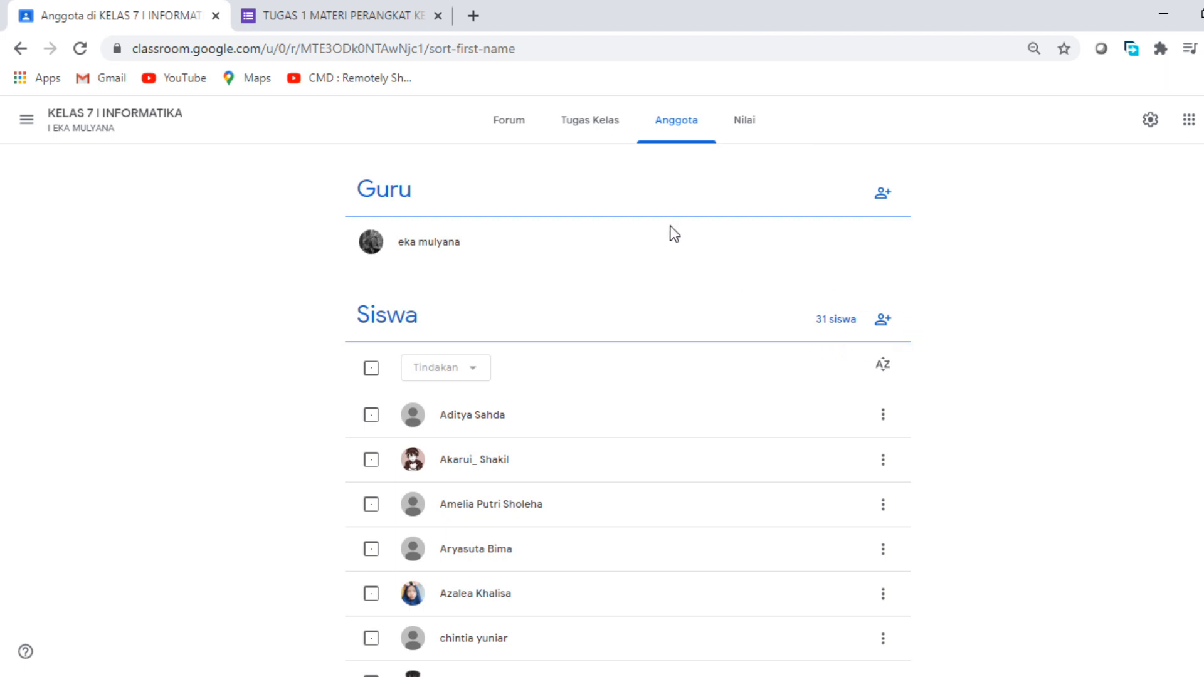
pyautogui.click(585, 123)
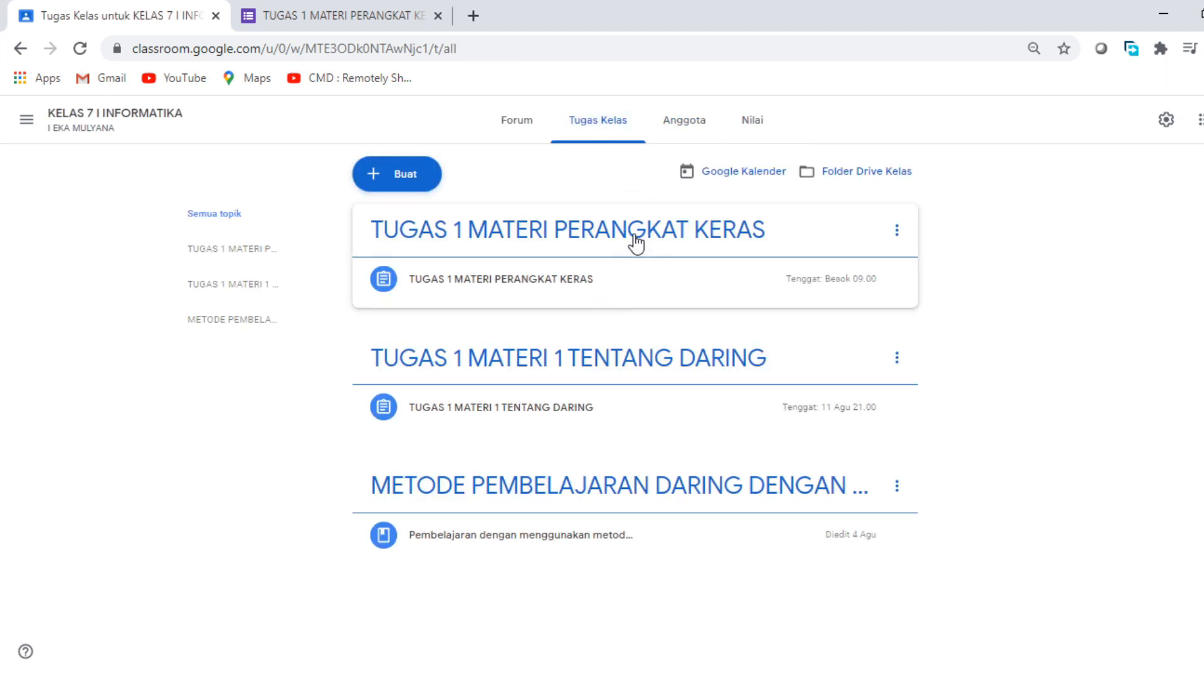
pyautogui.click(562, 240)
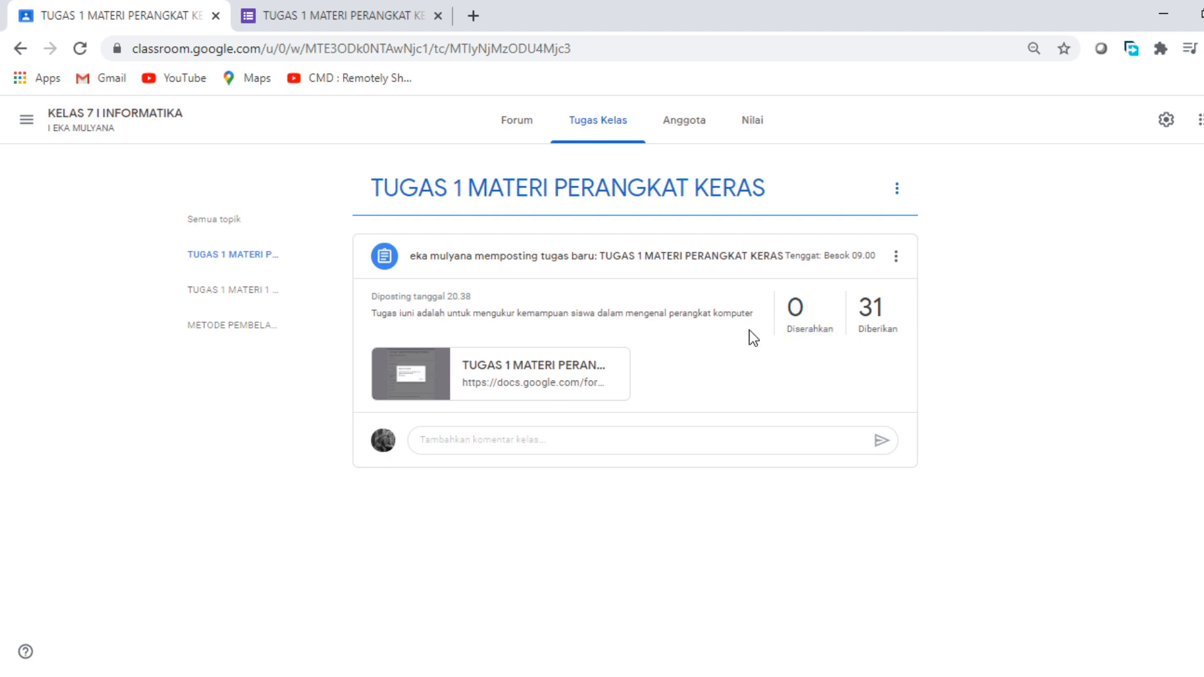
# Examine the class gradebook and the options available for the hardware assignment due tomorrow.
pyautogui.click(753, 127)
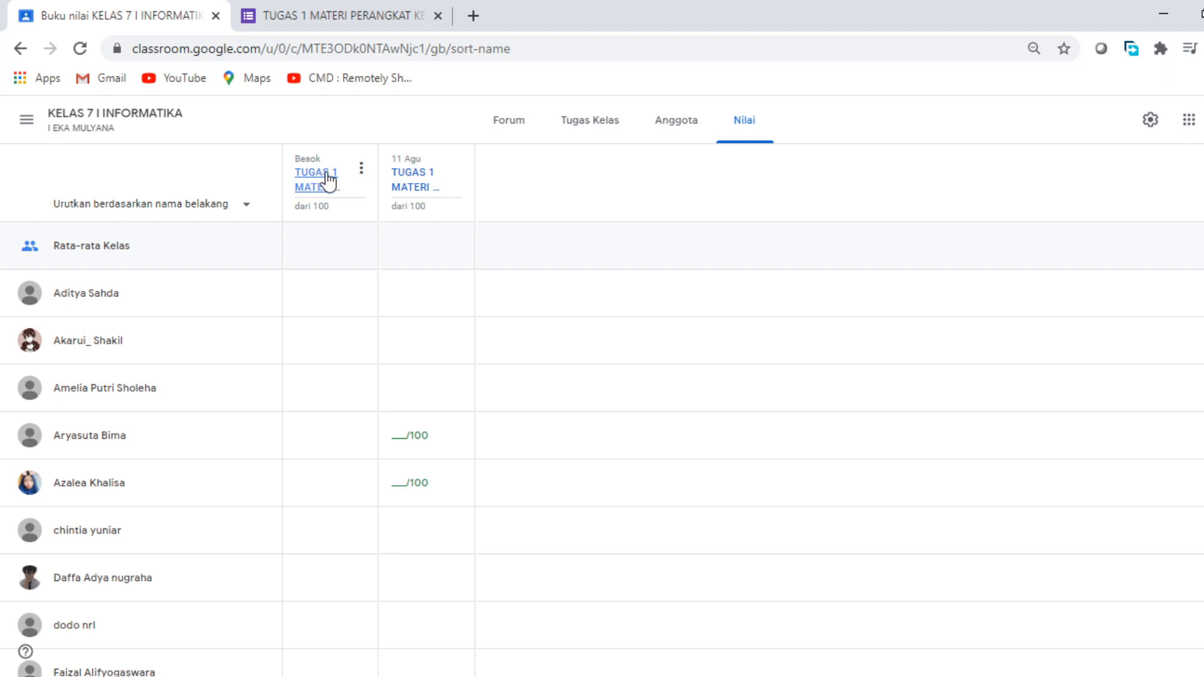
pyautogui.click(362, 168)
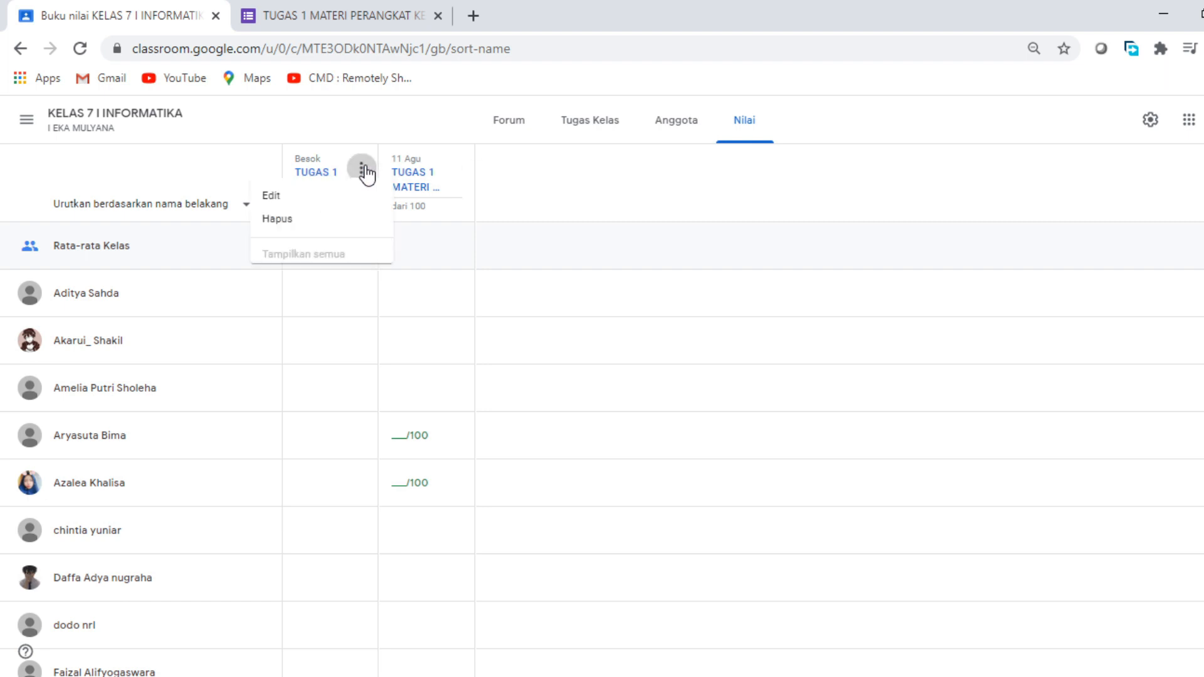
pyautogui.click(540, 172)
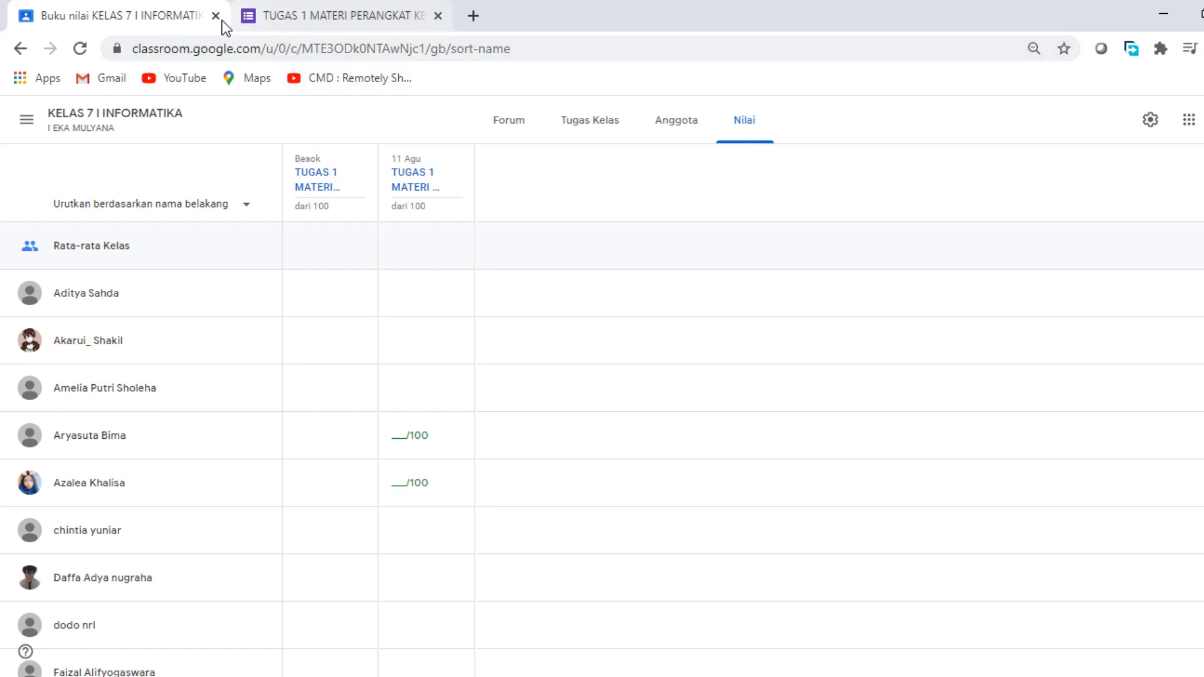
# Close the quiz response page and go back to the full list of class assignments.
pyautogui.click(20, 43)
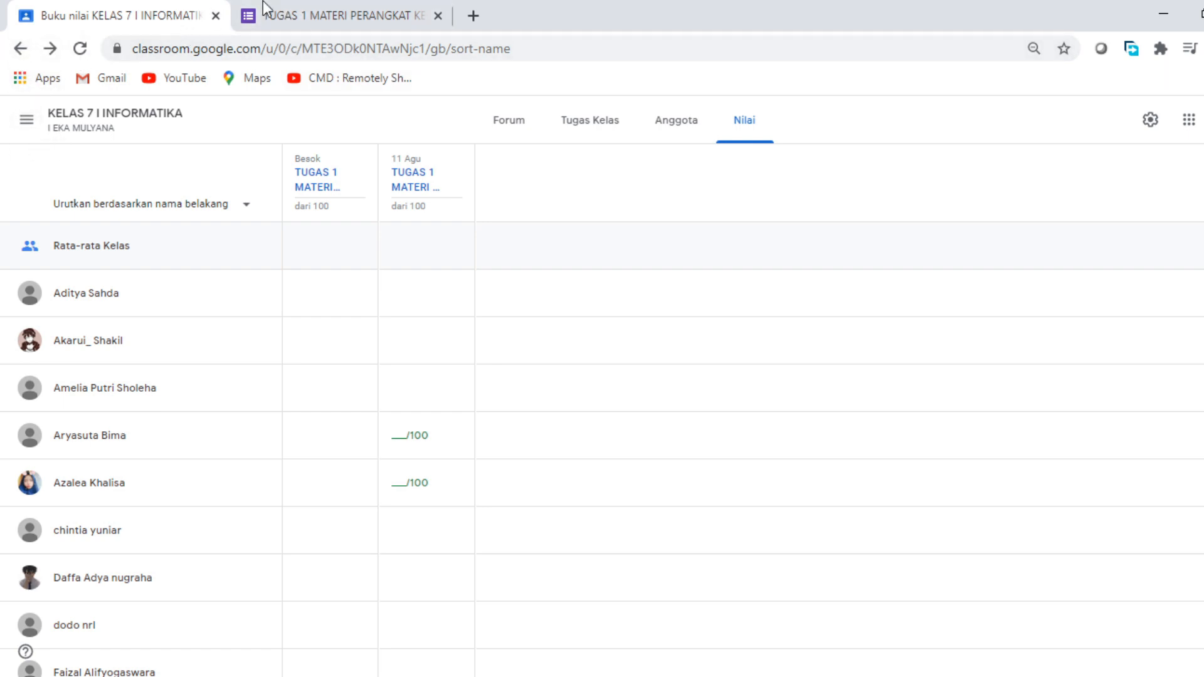
pyautogui.click(438, 15)
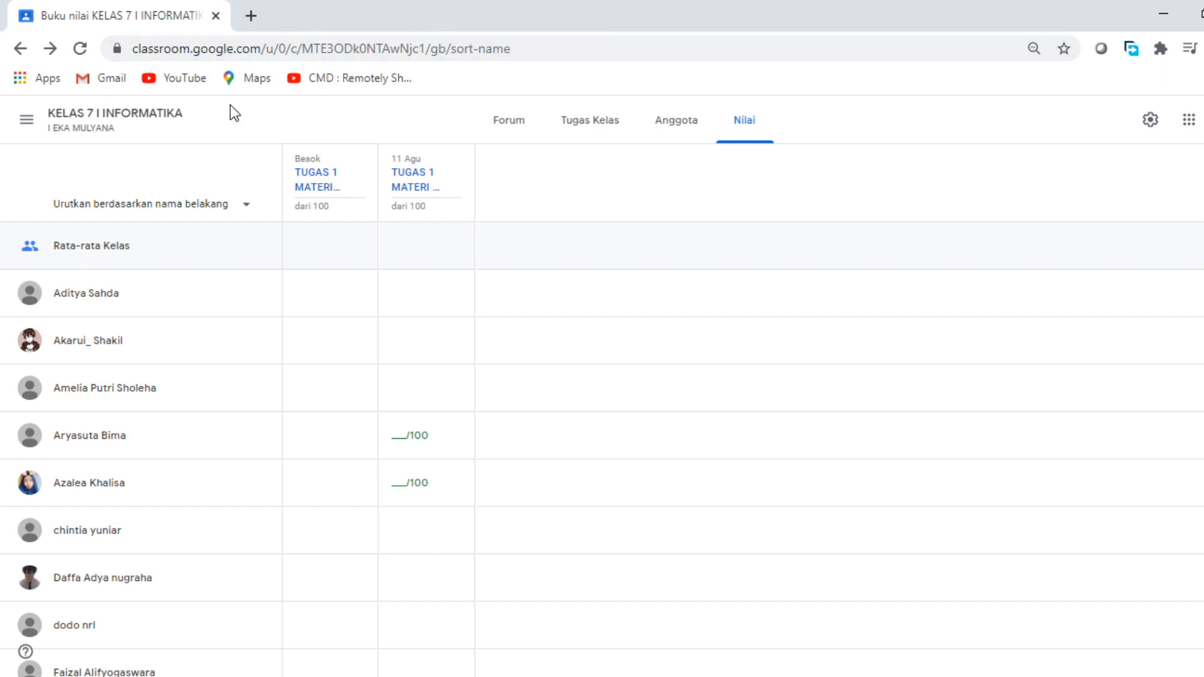
pyautogui.click(20, 49)
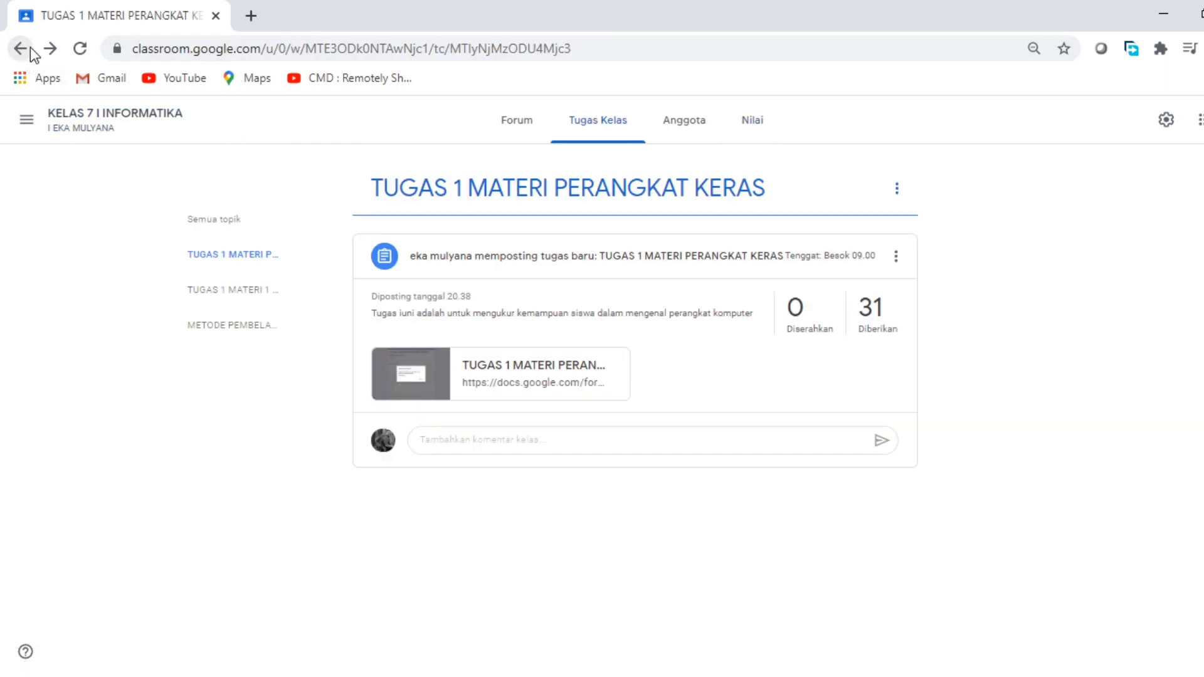
pyautogui.click(21, 50)
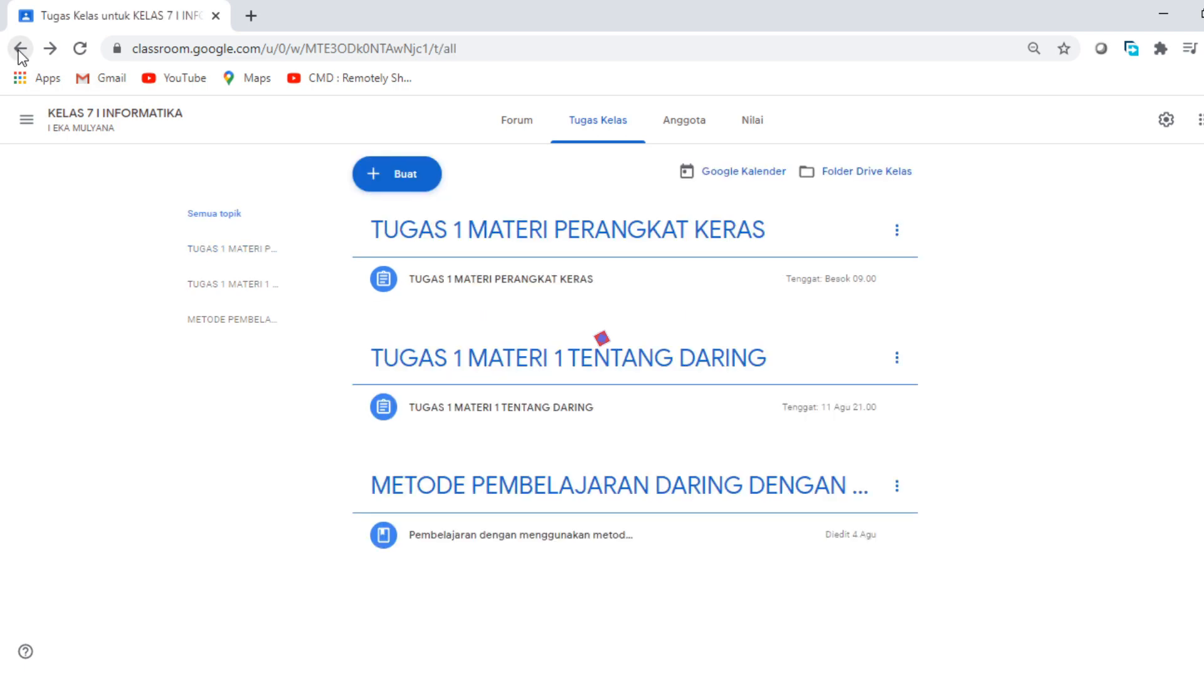